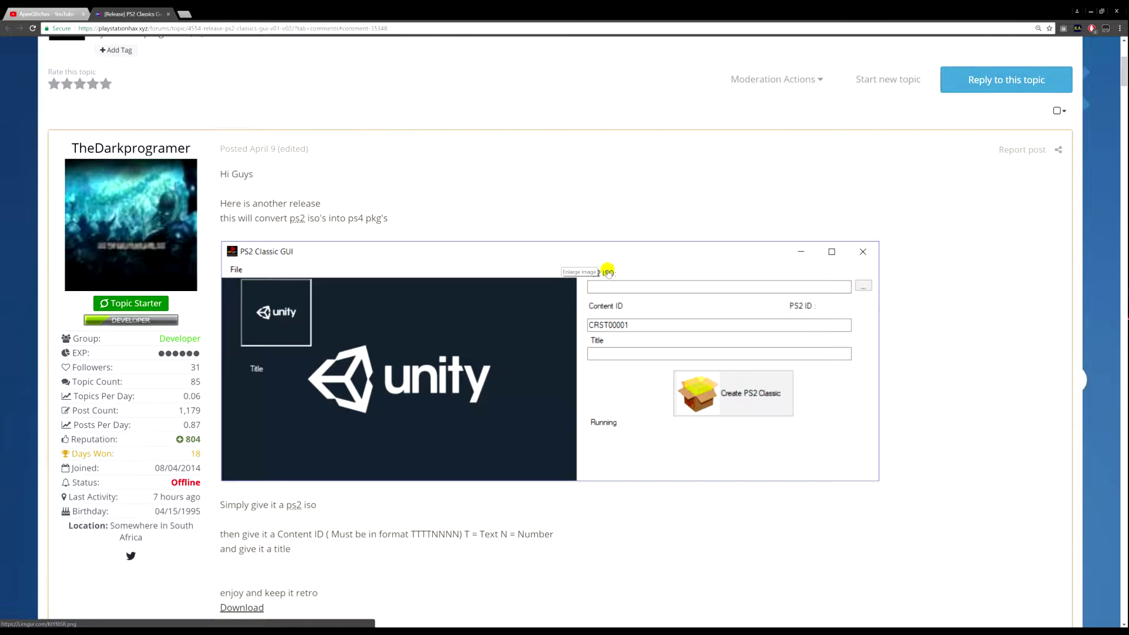
- Download PS4.PS2.Classics.Gui.zip from the v0.2 link in the forum post, and close the release page to return to the topic
scroll(486, 297, down, 3)
scroll(486, 297, down, 4)
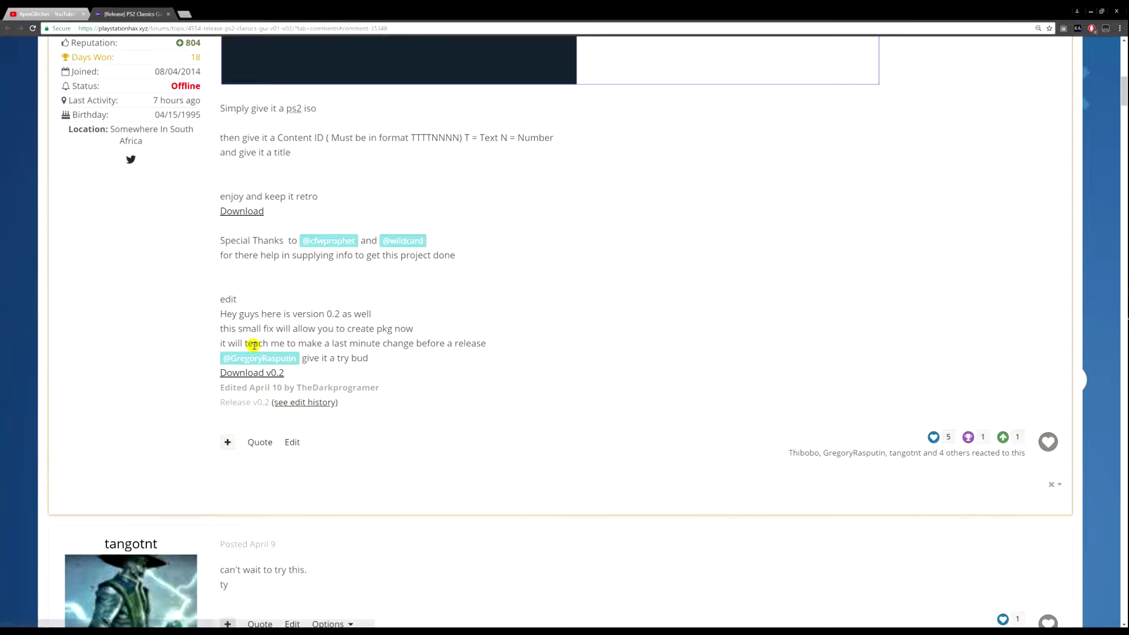
click(257, 374)
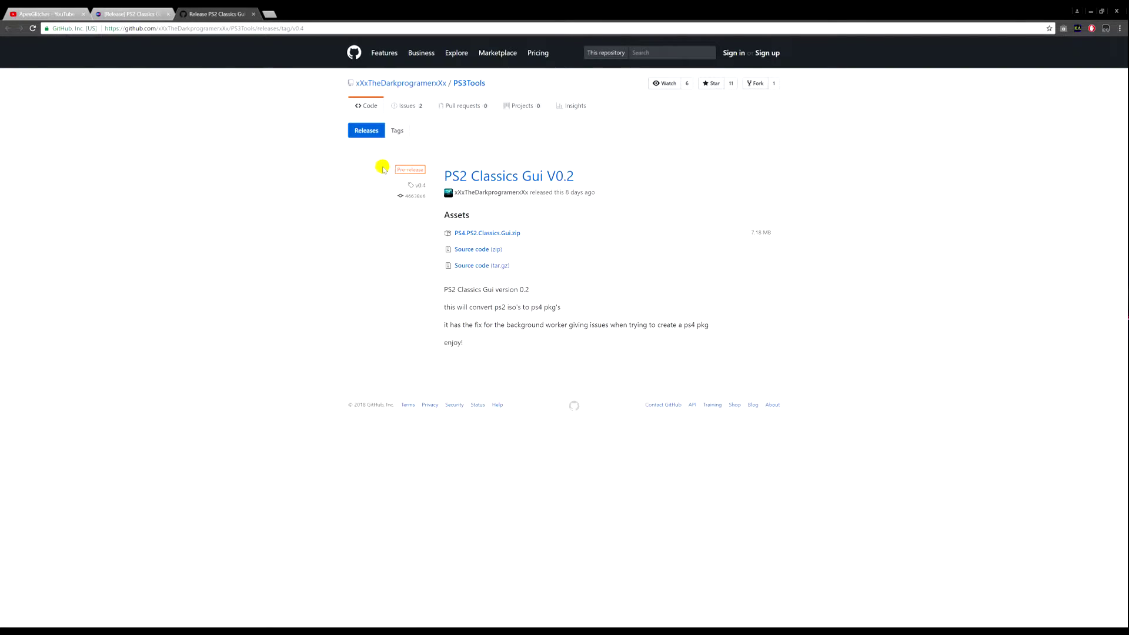
click(513, 233)
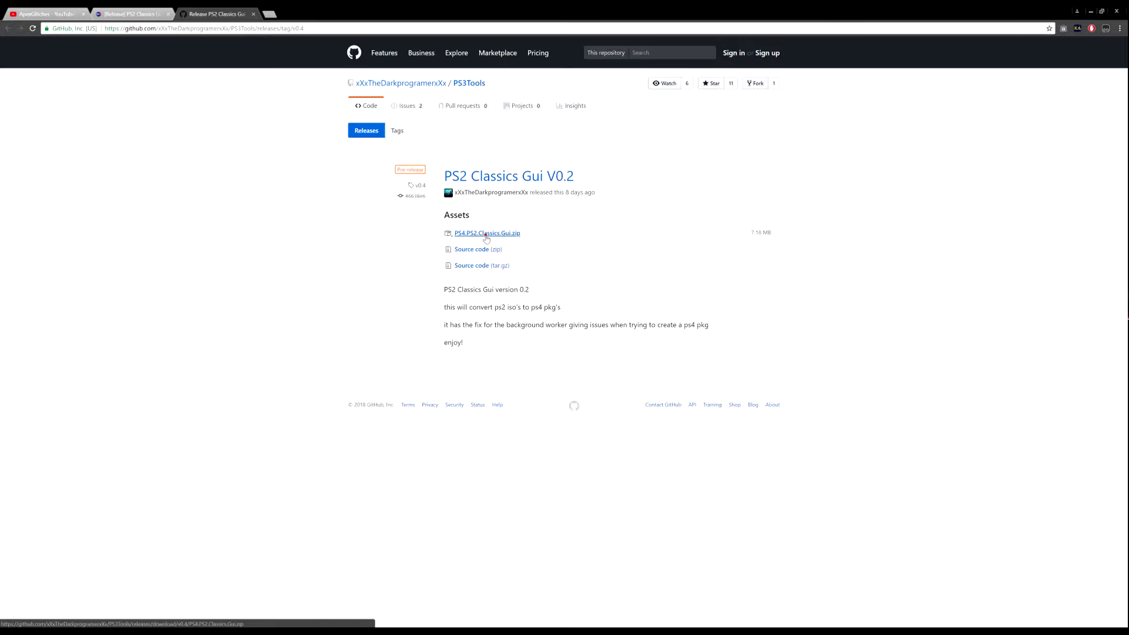
click(486, 237)
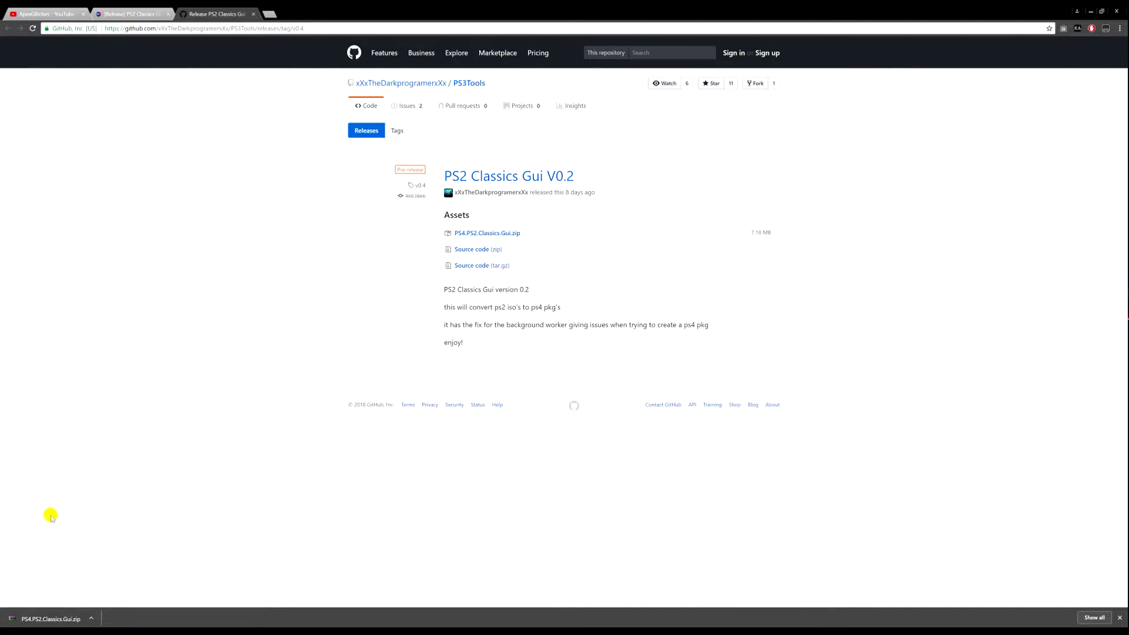
click(254, 14)
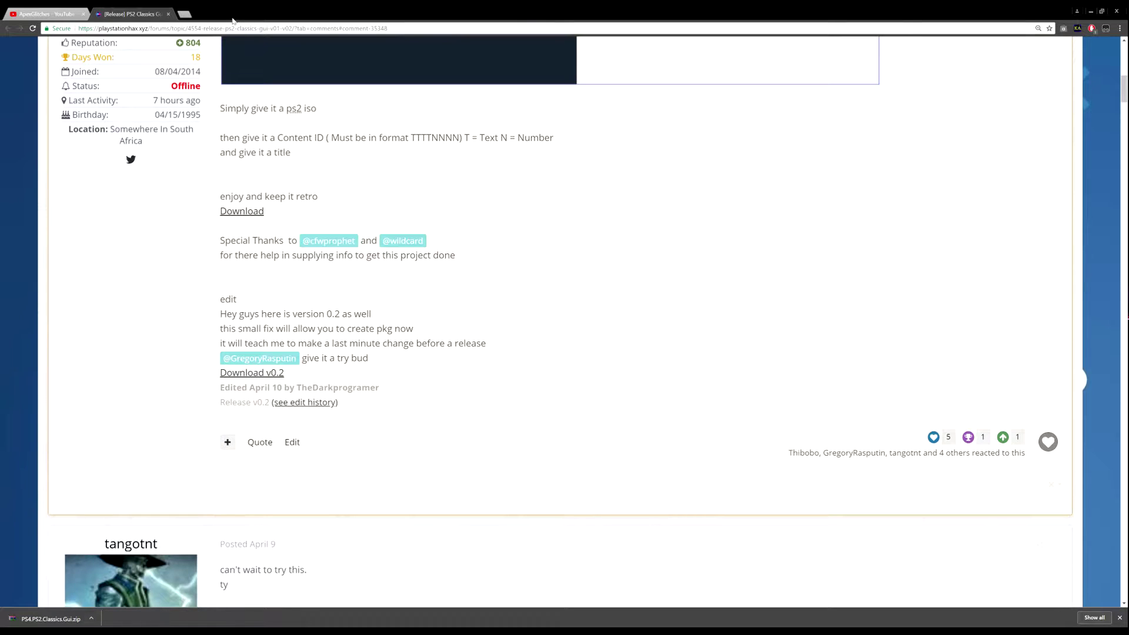
scroll(489, 209, up, 8)
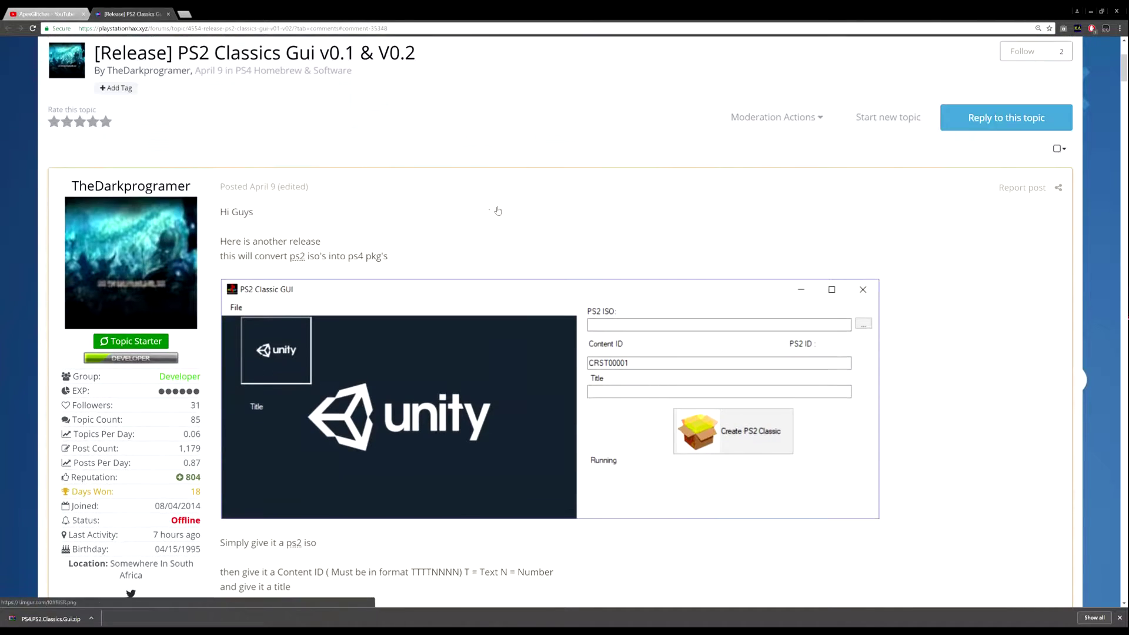
scroll(410, 210, down, 2)
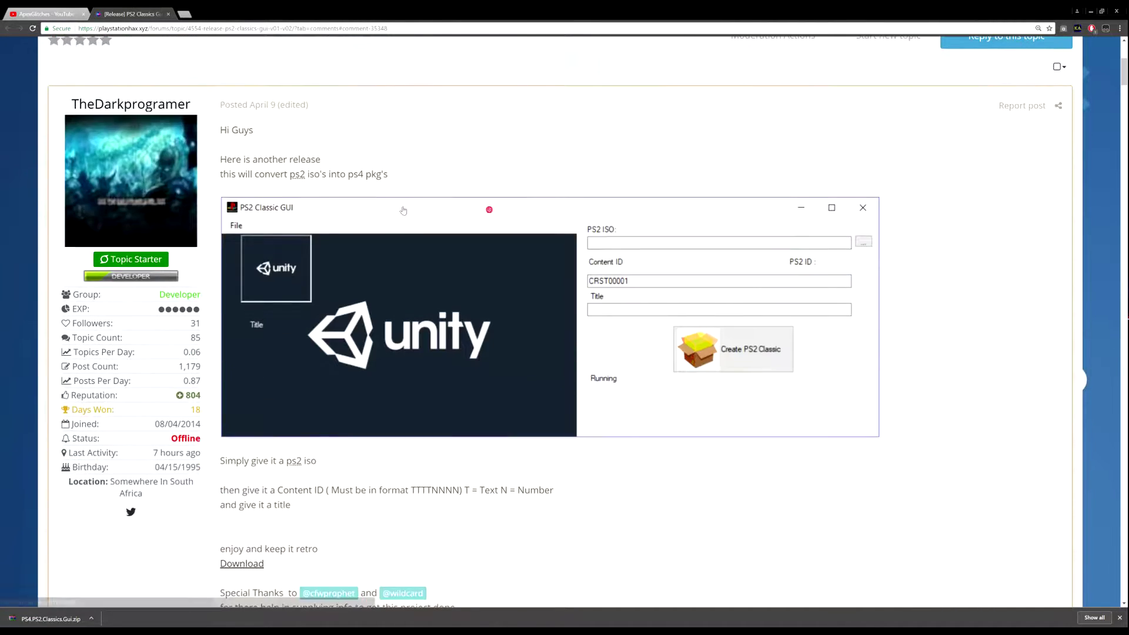
- Search the web for "power iso", view the download page on the PowerISO site, and close it
click(186, 13)
text(pow)
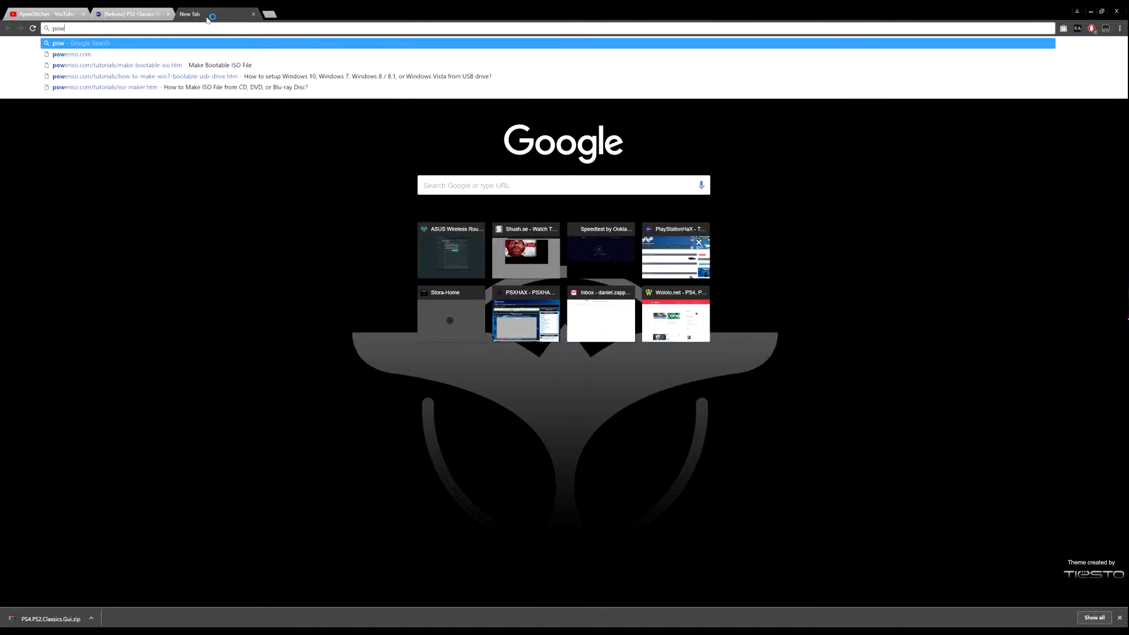
text(er iso)
key(Return)
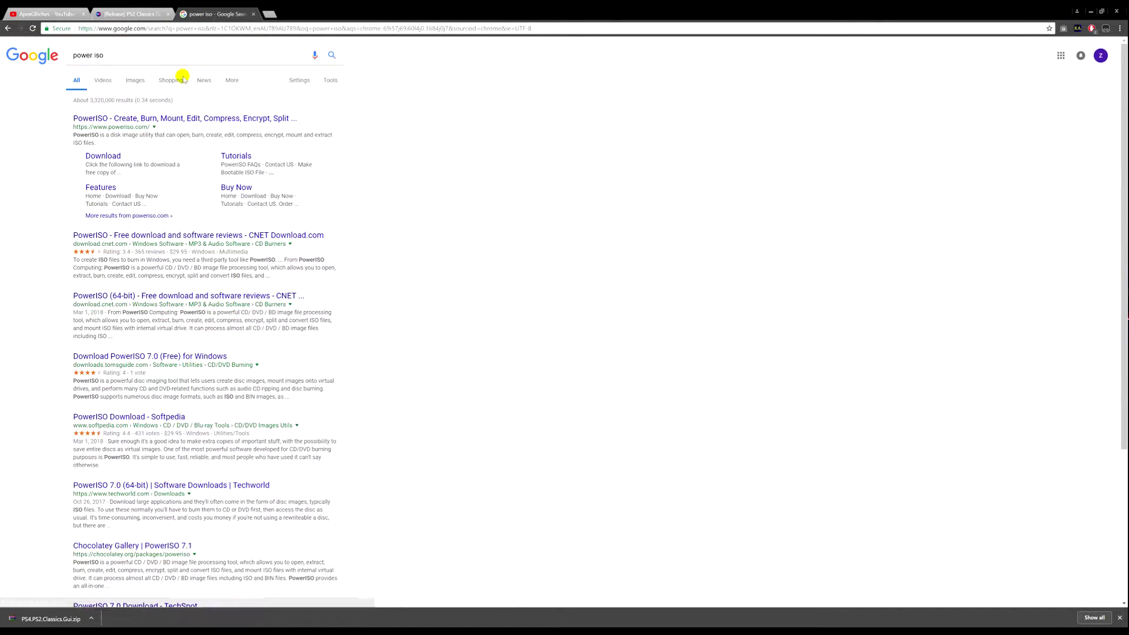
click(134, 118)
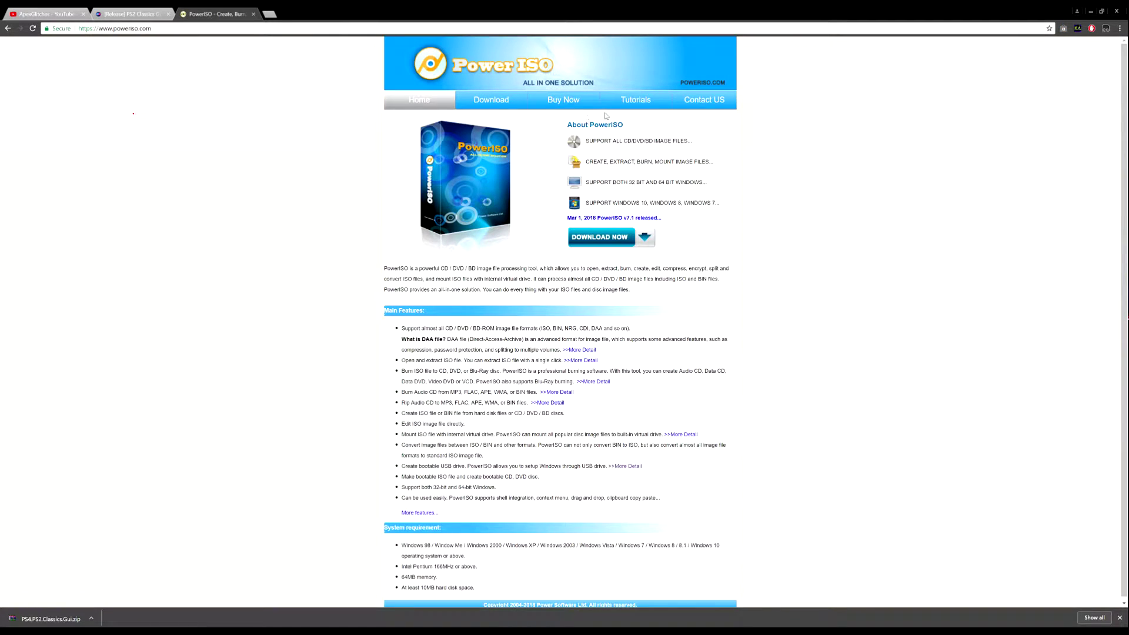
click(497, 104)
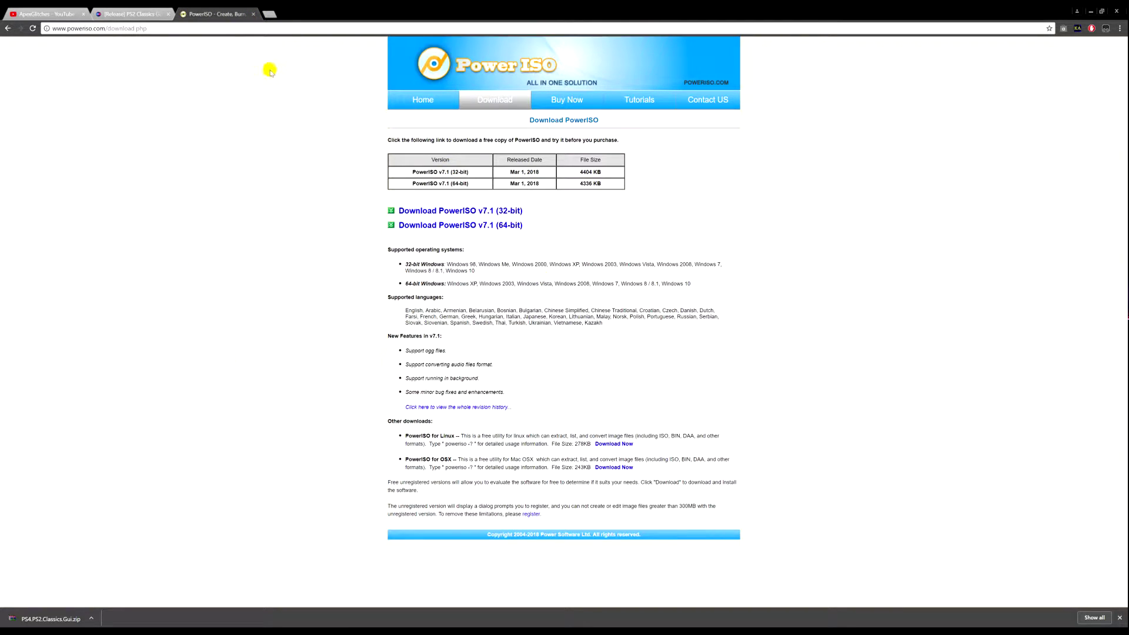
click(253, 14)
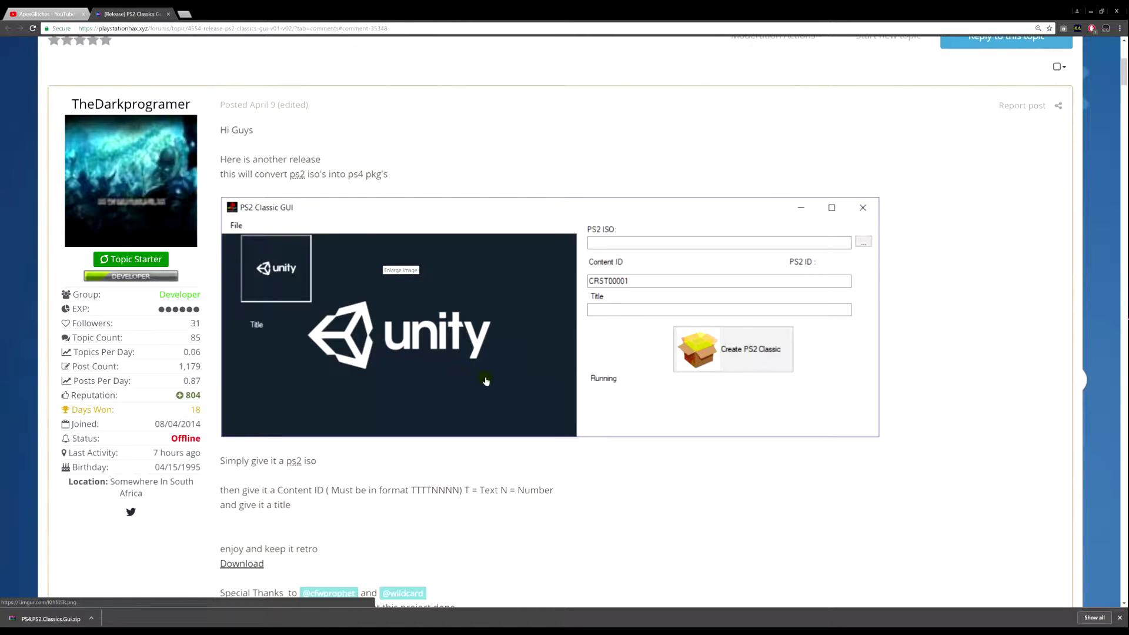
- Open the downloaded PS4.PS2.Classics.Gui.zip and place a file window showing the PS4 Hack Files folder beside the archive's file list
drag(71, 620, 73, 622)
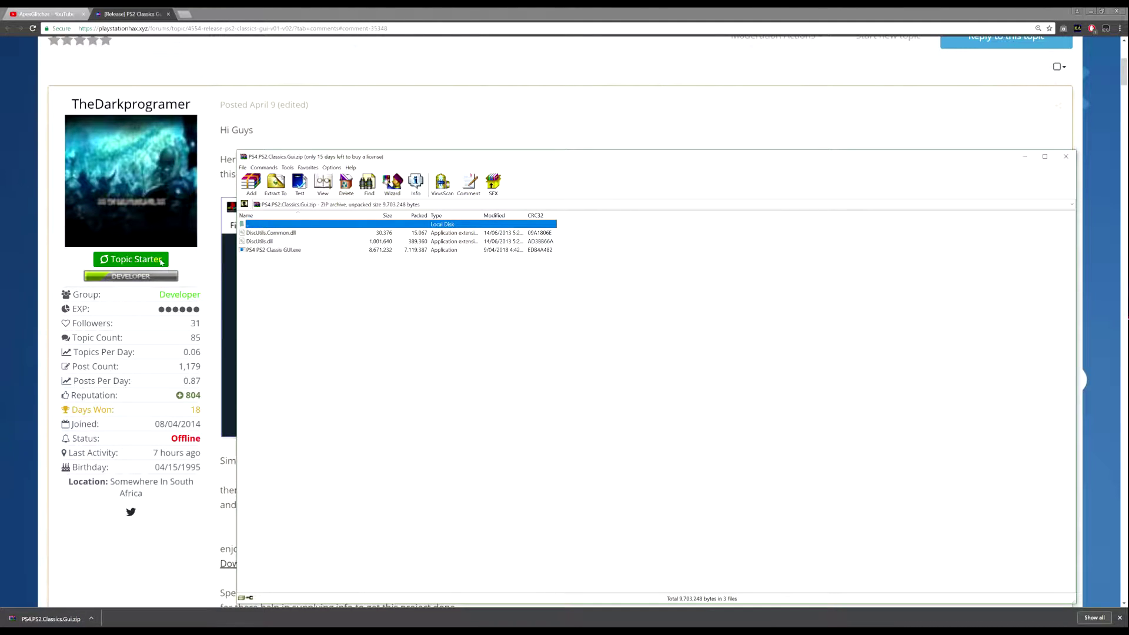
key(alt+Tab)
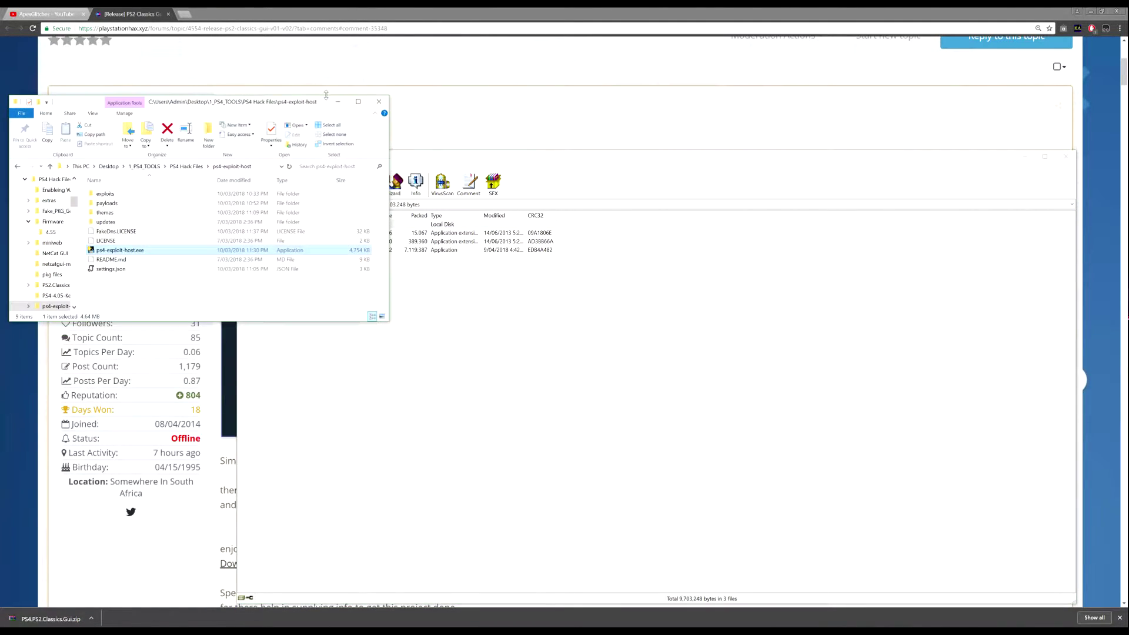
click(179, 168)
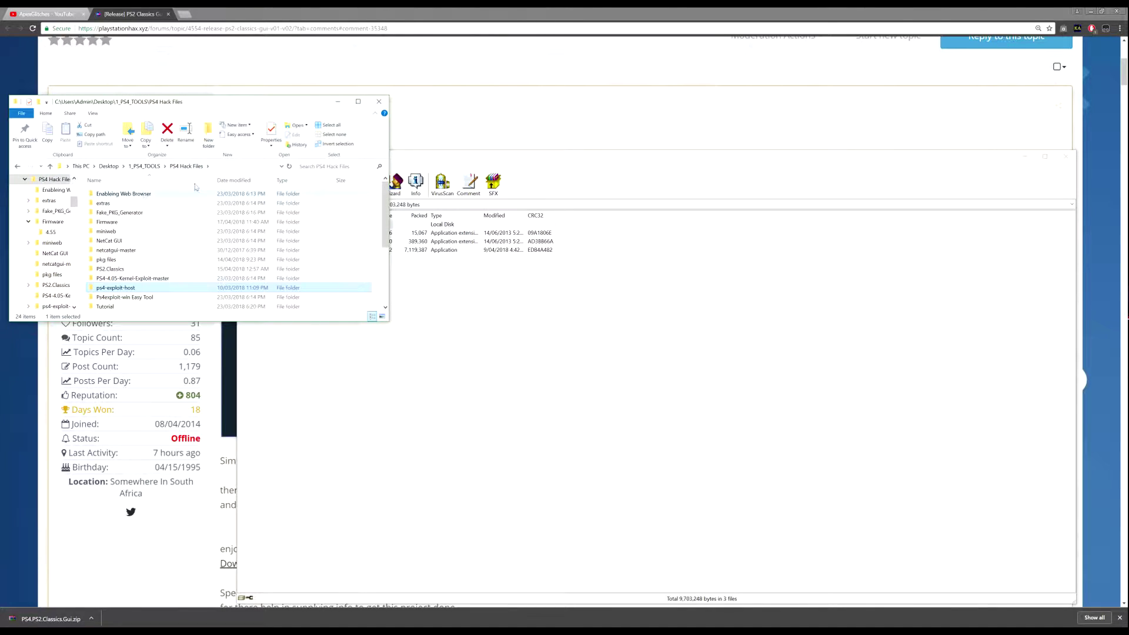
drag(330, 99, 786, 66)
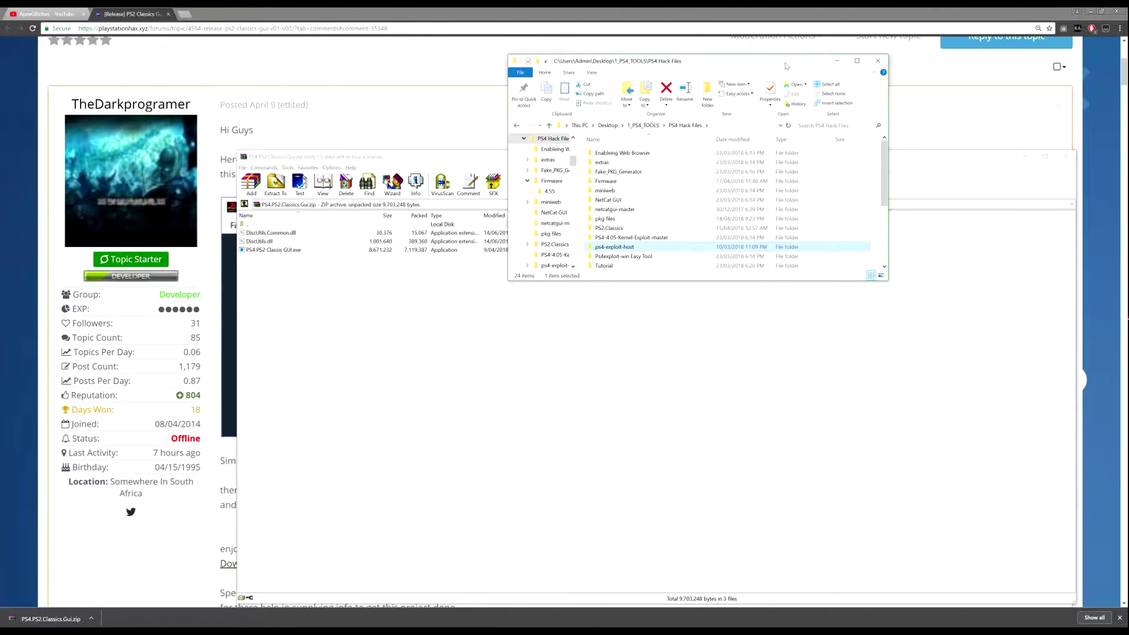
- Create a new folder named "ps2 classivs 2.0" in the PS4 Hack Files folder
scroll(730, 232, down, 4)
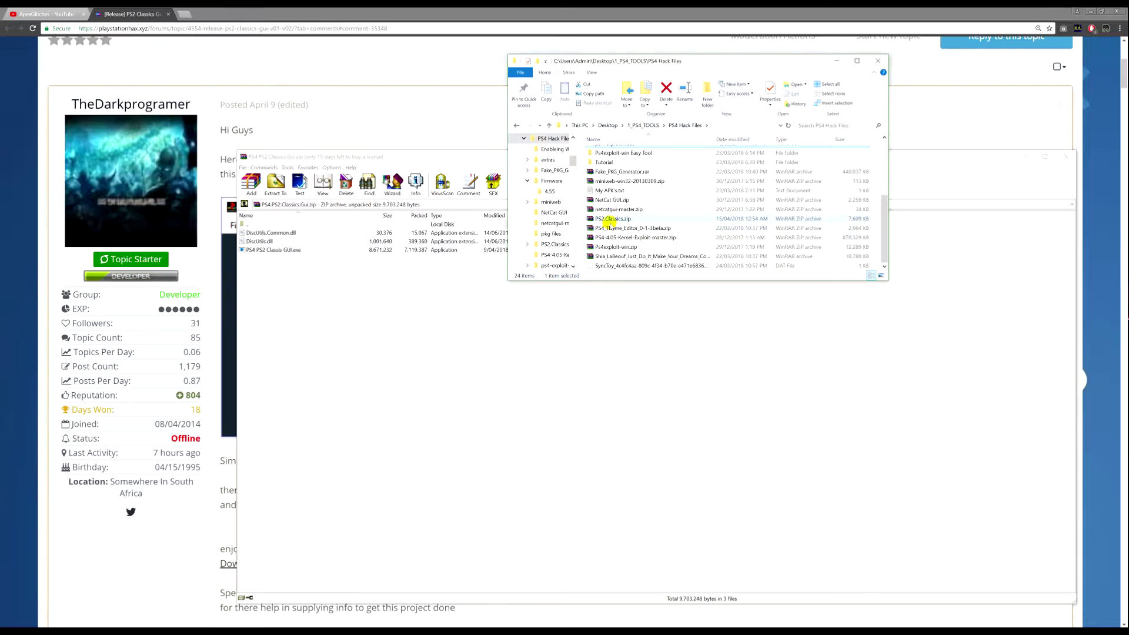
click(674, 237)
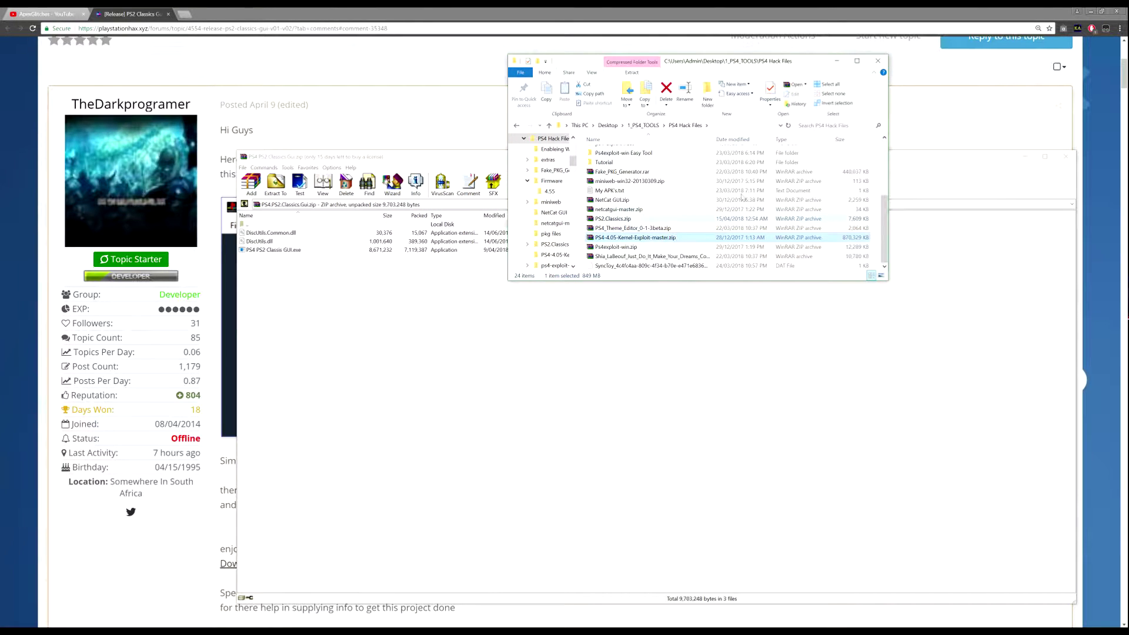
key(ctrl+shift+n)
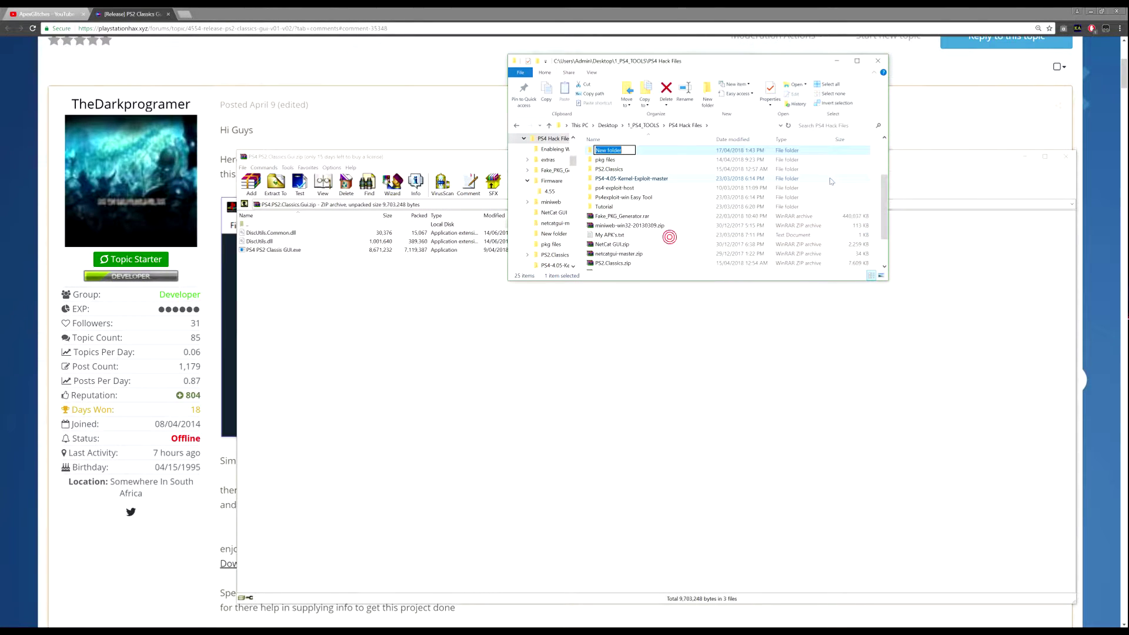
text(p)
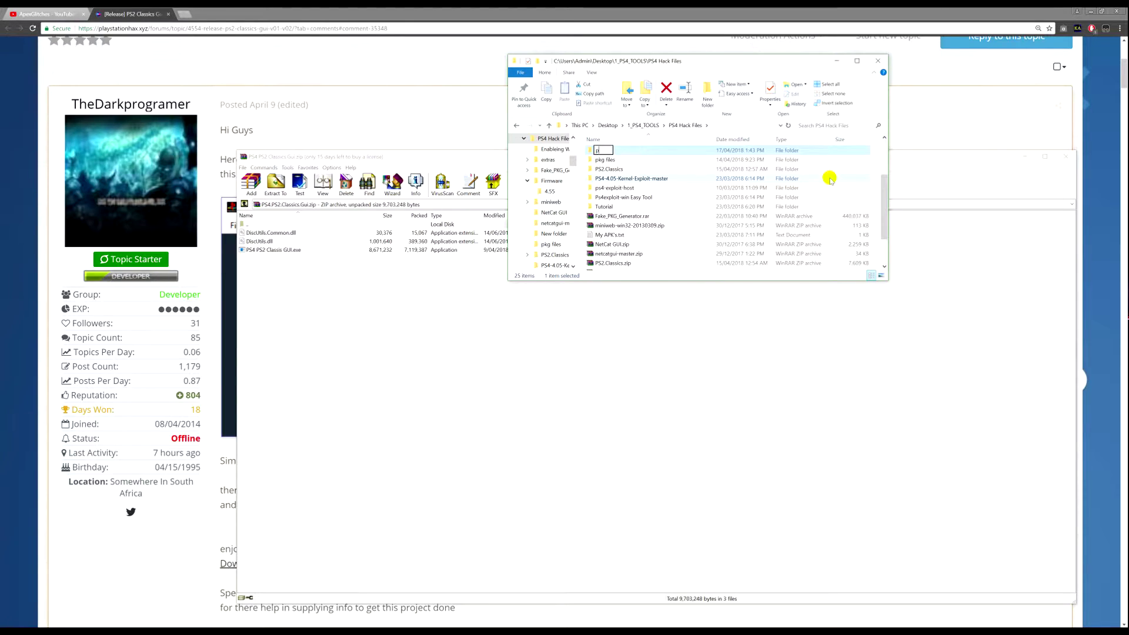
text(s2 classivs 2.0)
key(Return)
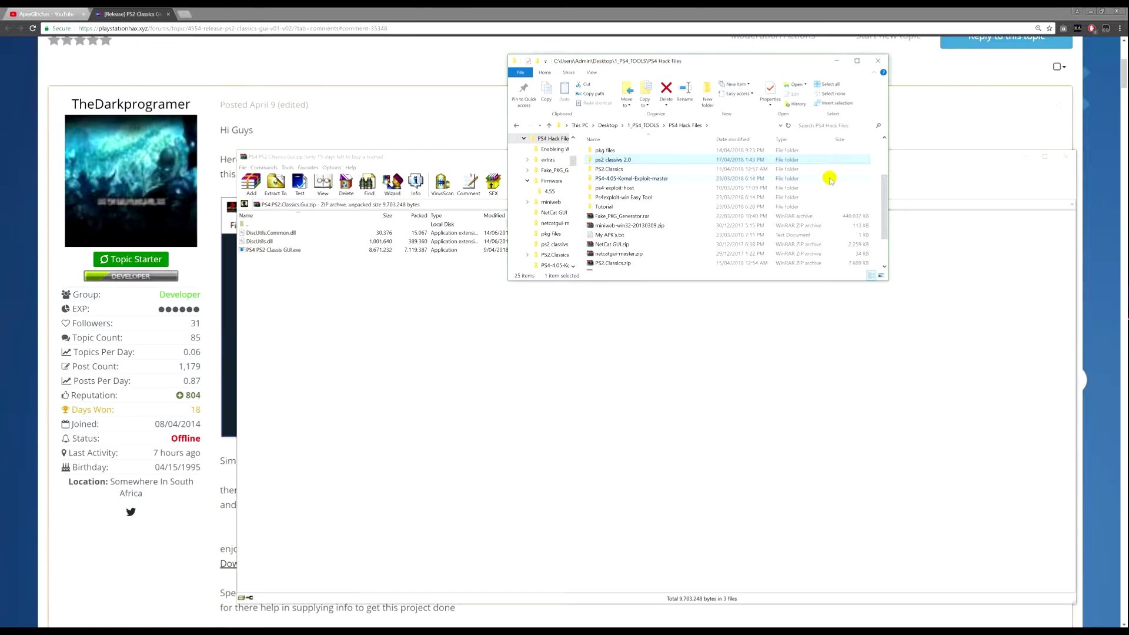
- Correct the new folder's name to "ps2 classics 2.0" and open the folder
key(Menu)
key(m)
key(End)
key(Left)
key(Left)
key(BackSpace)
text(c)
key(Return)
key(Return)
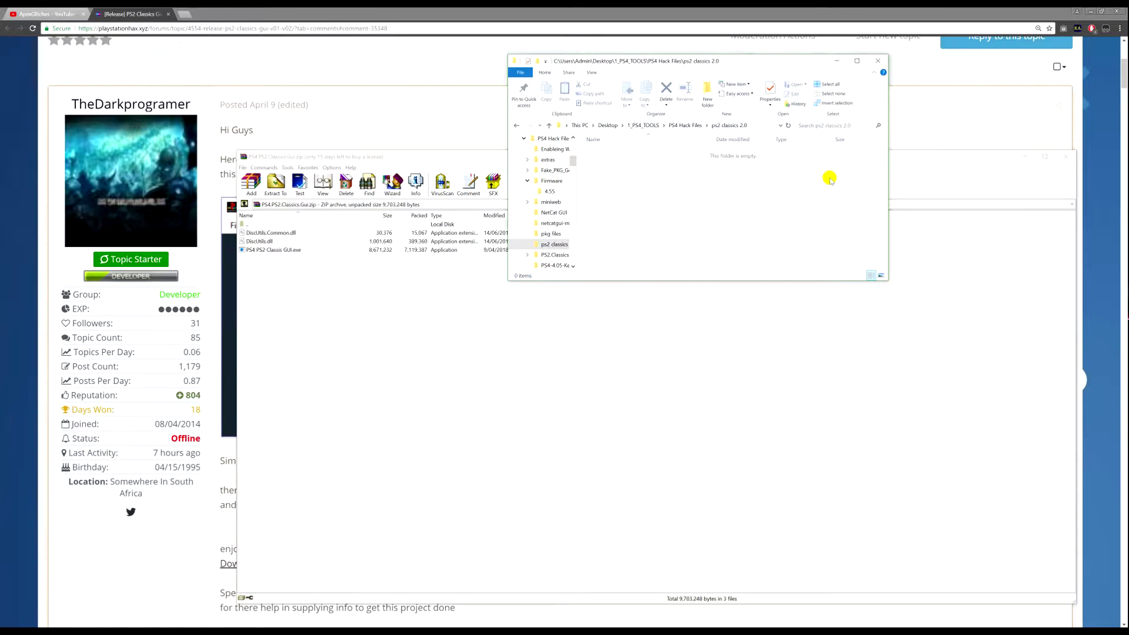
- Extract the archive's two DiscUtils DLLs and PS4 PS2 Classic GUI.exe into the ps2 classics 2.0 folder, and close the archive
drag(330, 372, 700, 174)
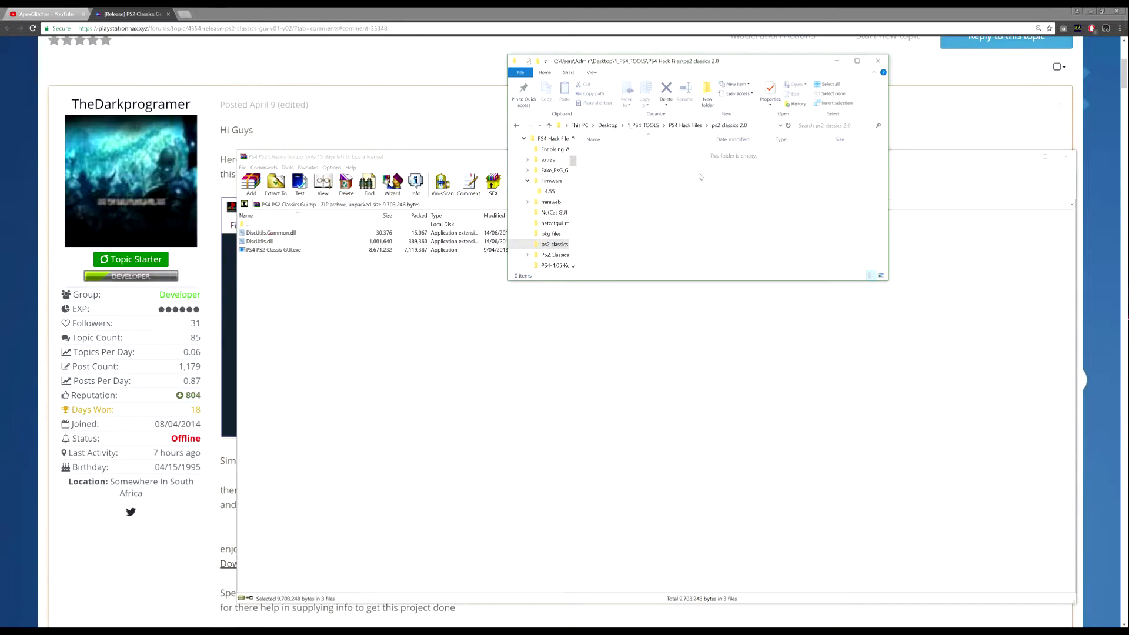
click(625, 251)
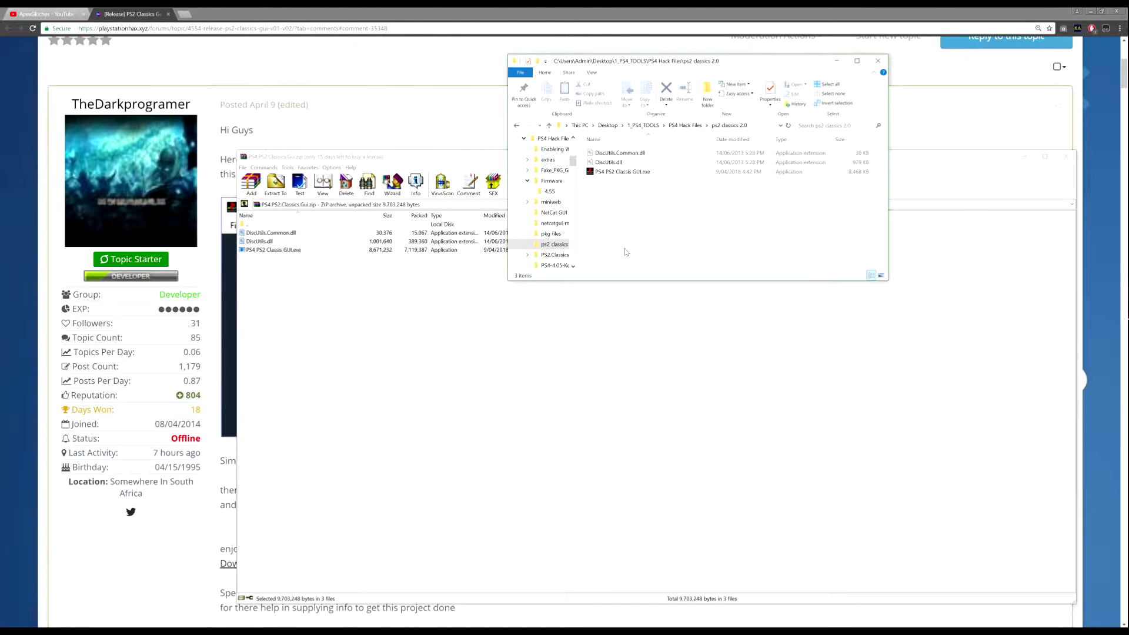
double_click(298, 225)
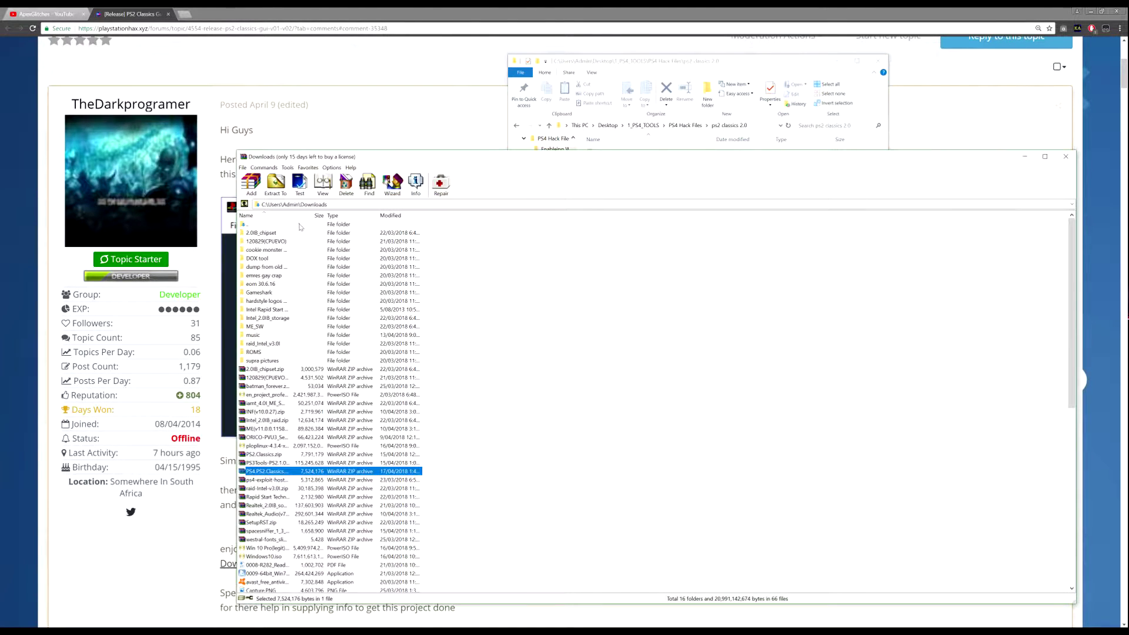
click(1065, 156)
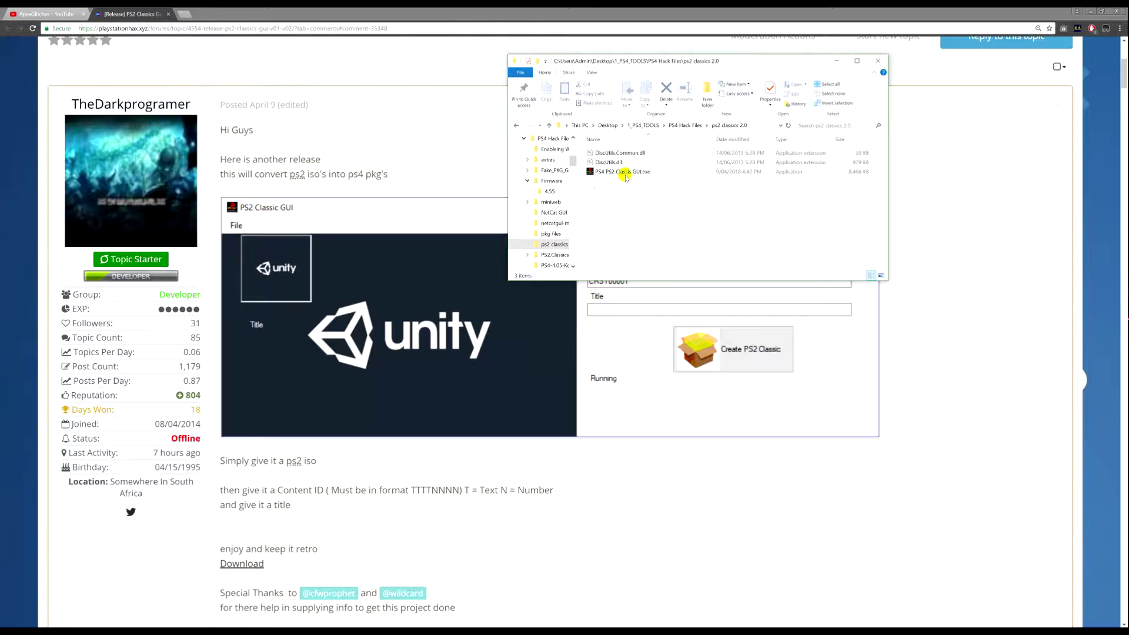
- Minimize the folder window and launch PowerISO
click(835, 60)
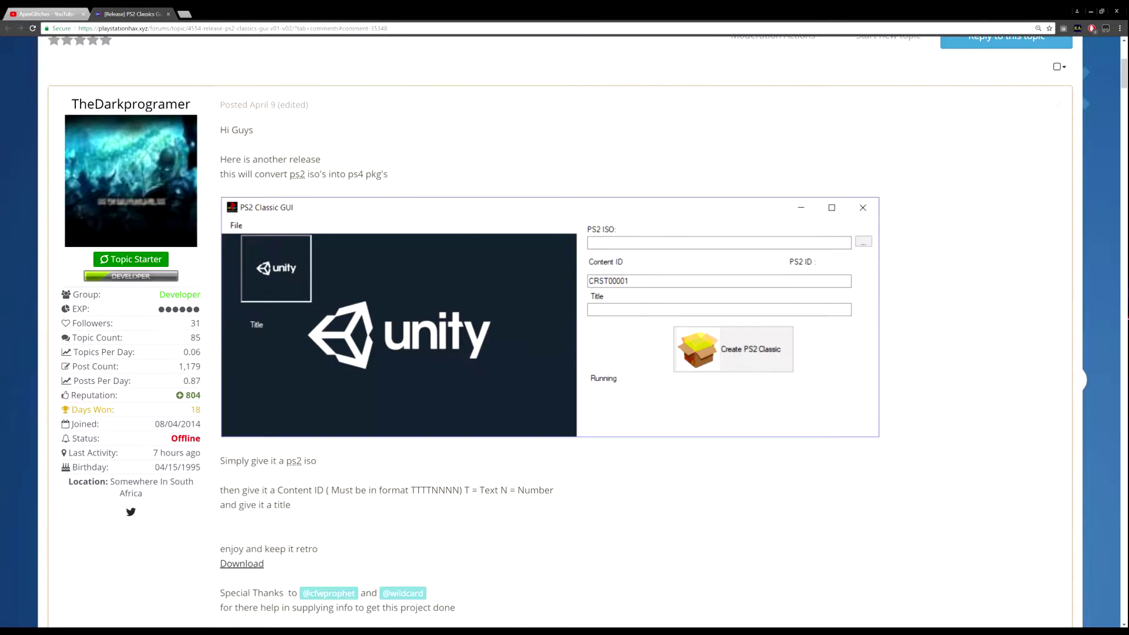
key(super)
text(power)
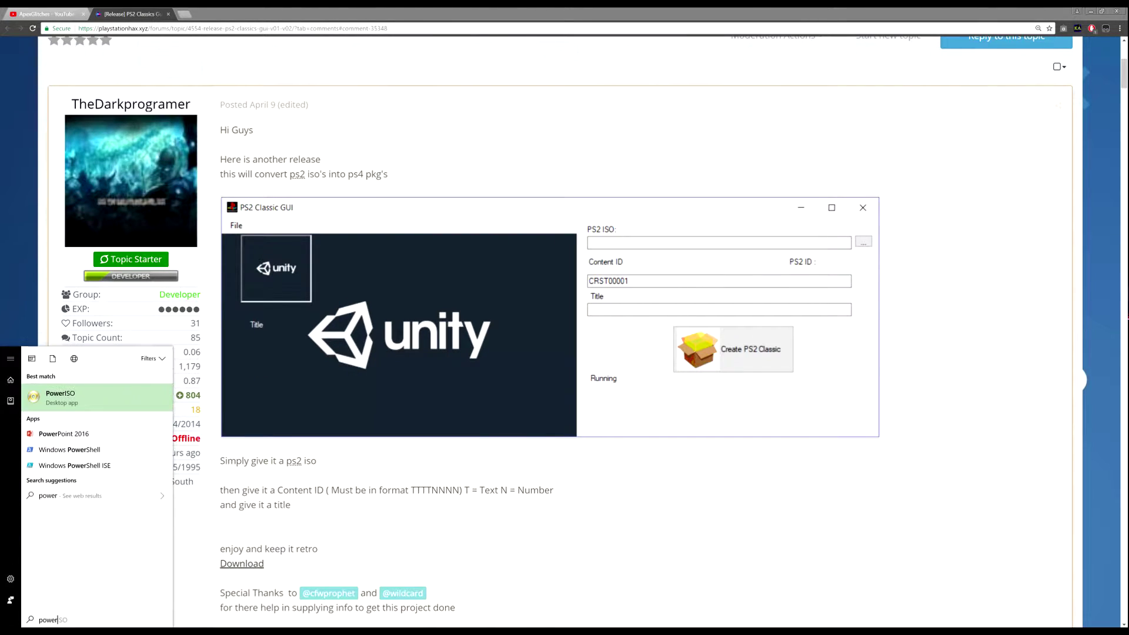
key(Return)
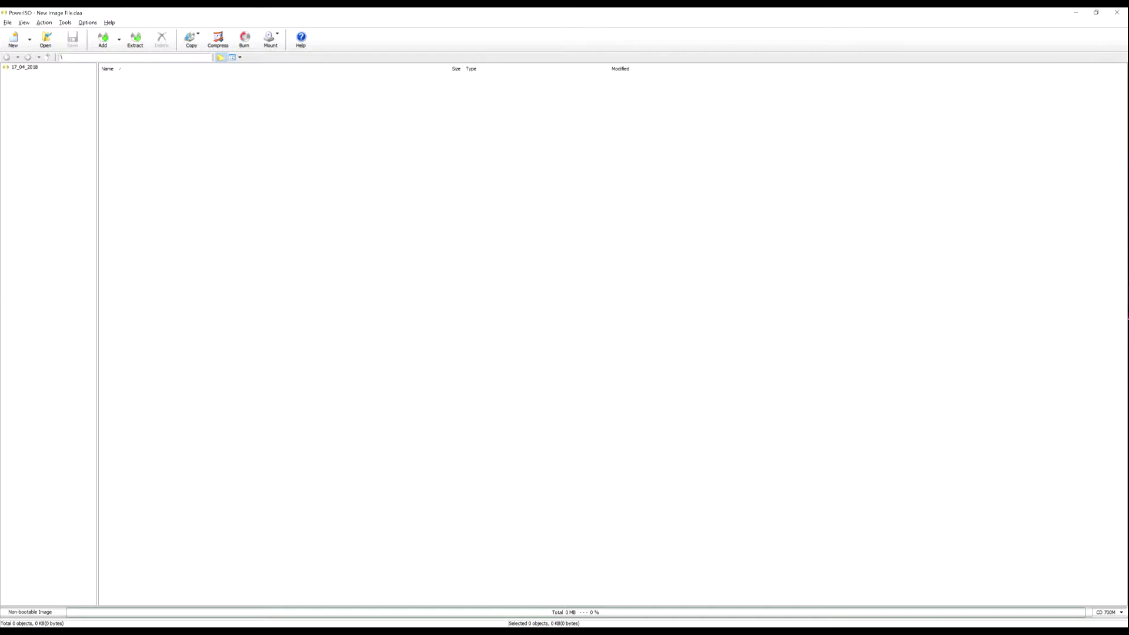
- Start making a disc image file from the DVD RW Drive (G:) JAKDAX in .iso format
click(64, 23)
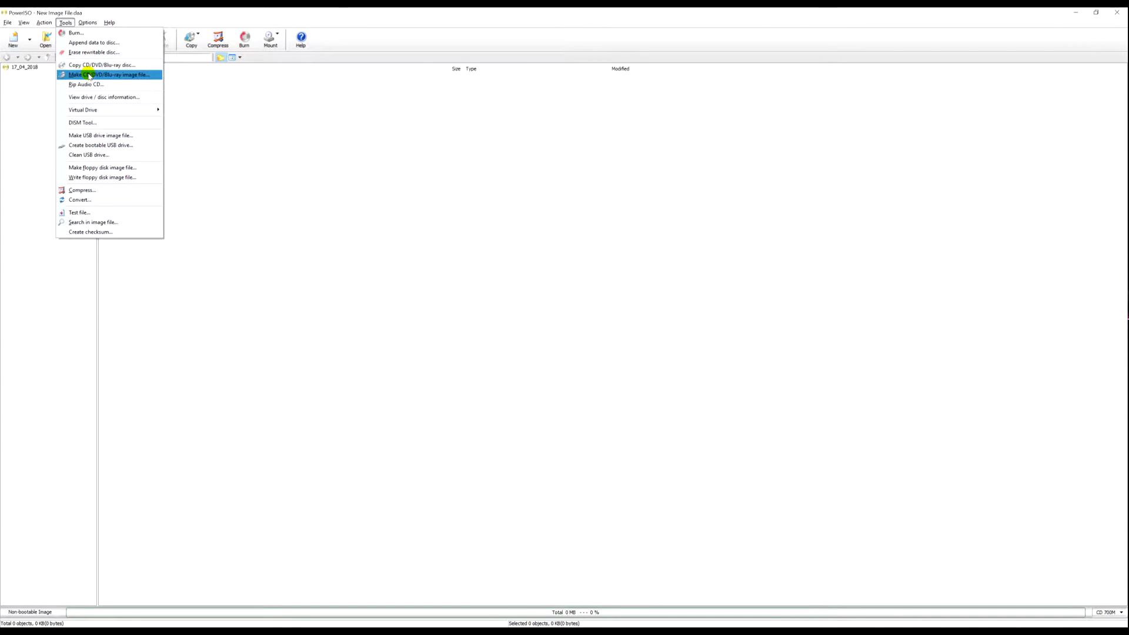
click(101, 76)
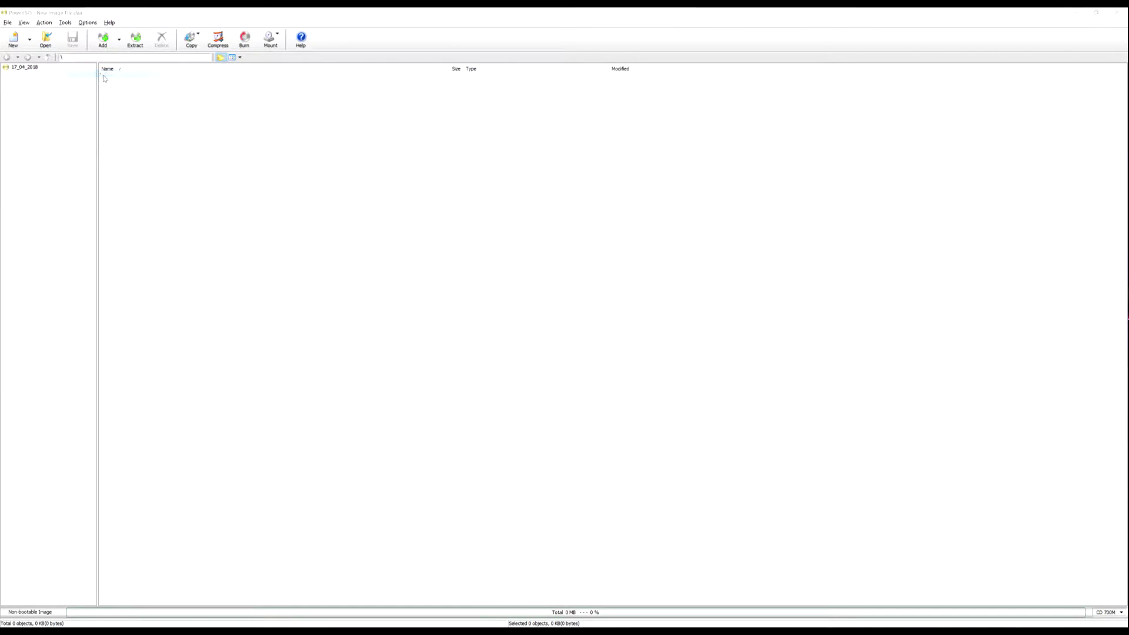
click(548, 284)
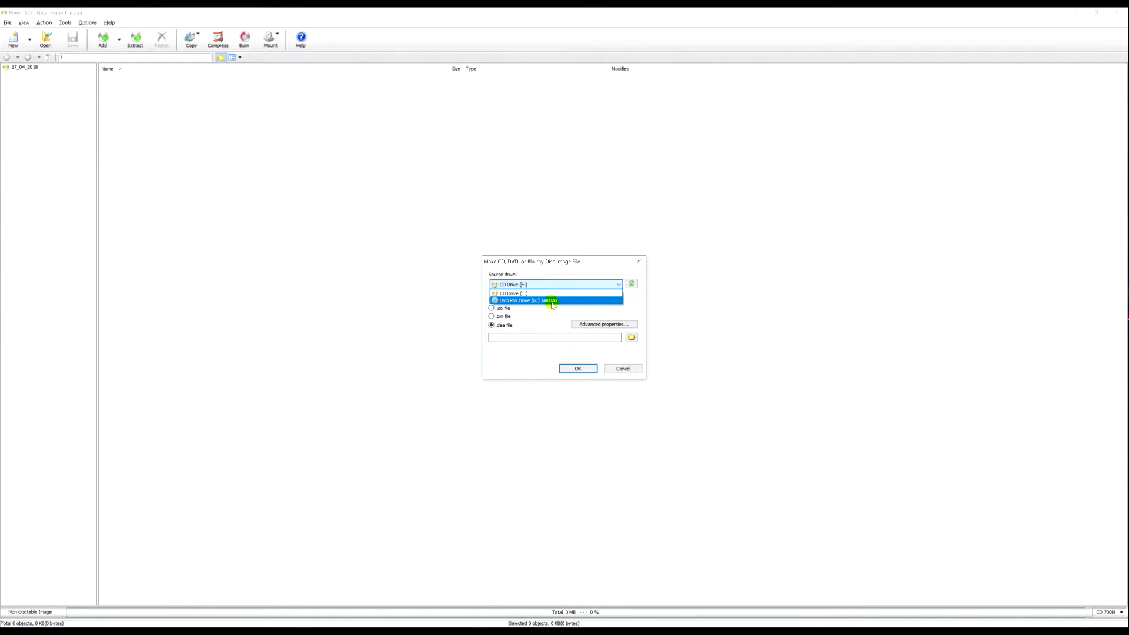
click(550, 301)
click(501, 309)
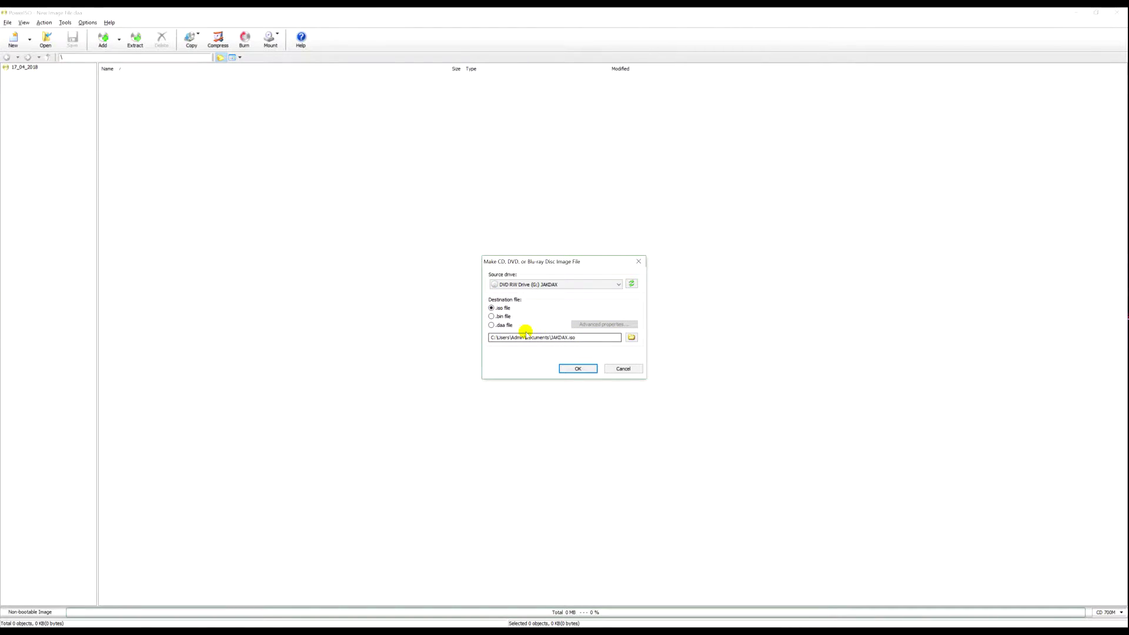
- Browse the image file's destination to Desktop > 1_PS4_TOOLS > PS4 Hack Files > ps2 classics 2.0
click(631, 338)
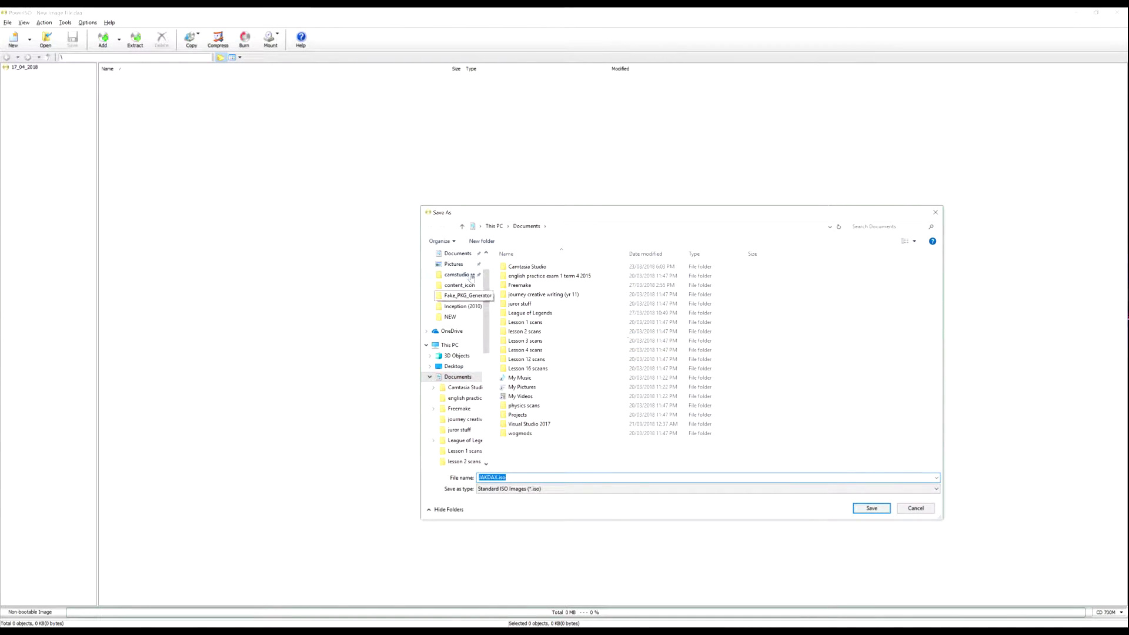
click(454, 366)
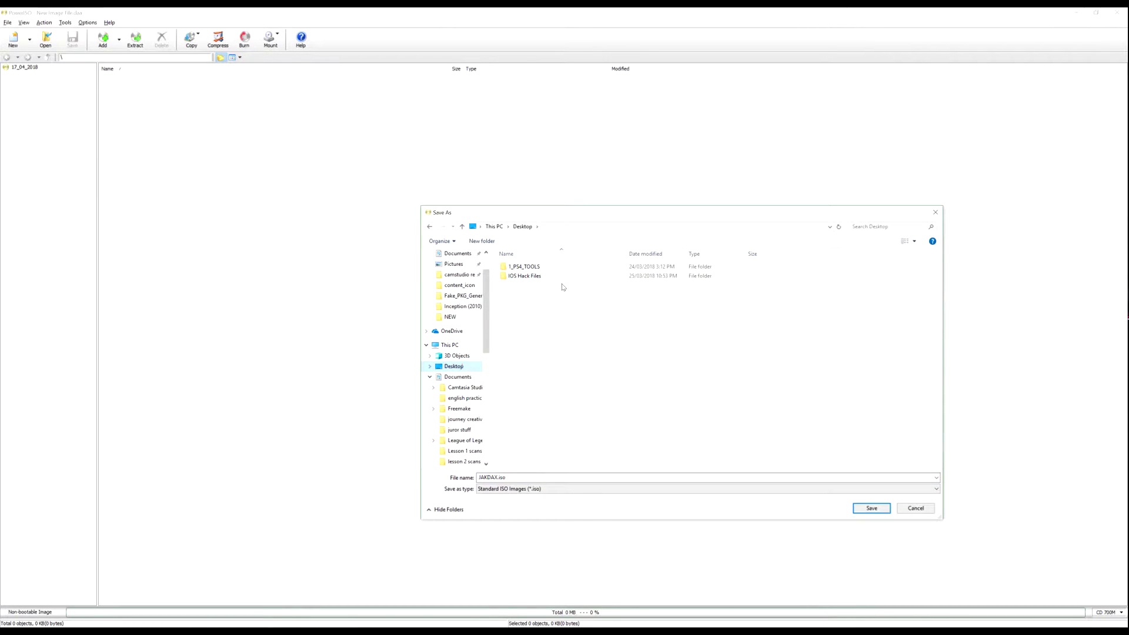
click(561, 278)
double_click(557, 269)
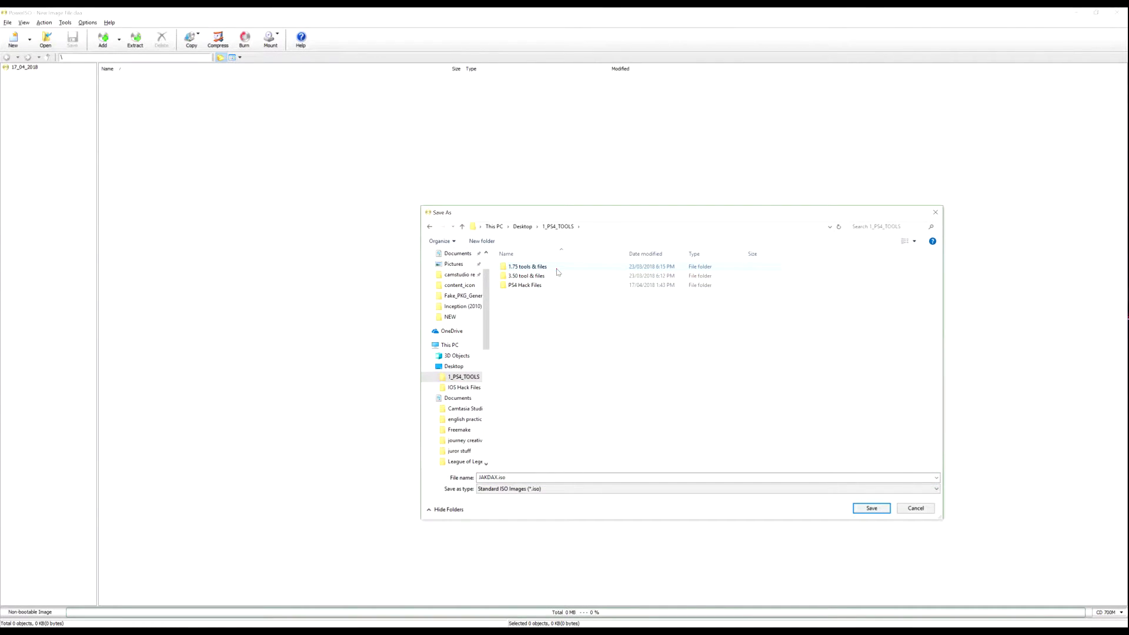
double_click(549, 285)
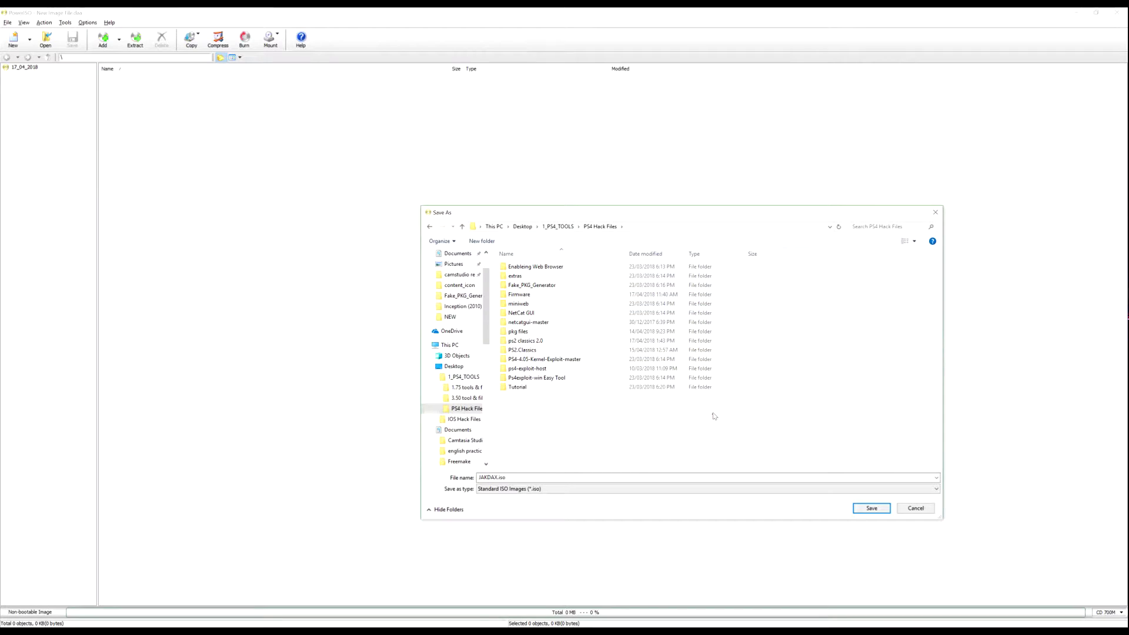
double_click(557, 341)
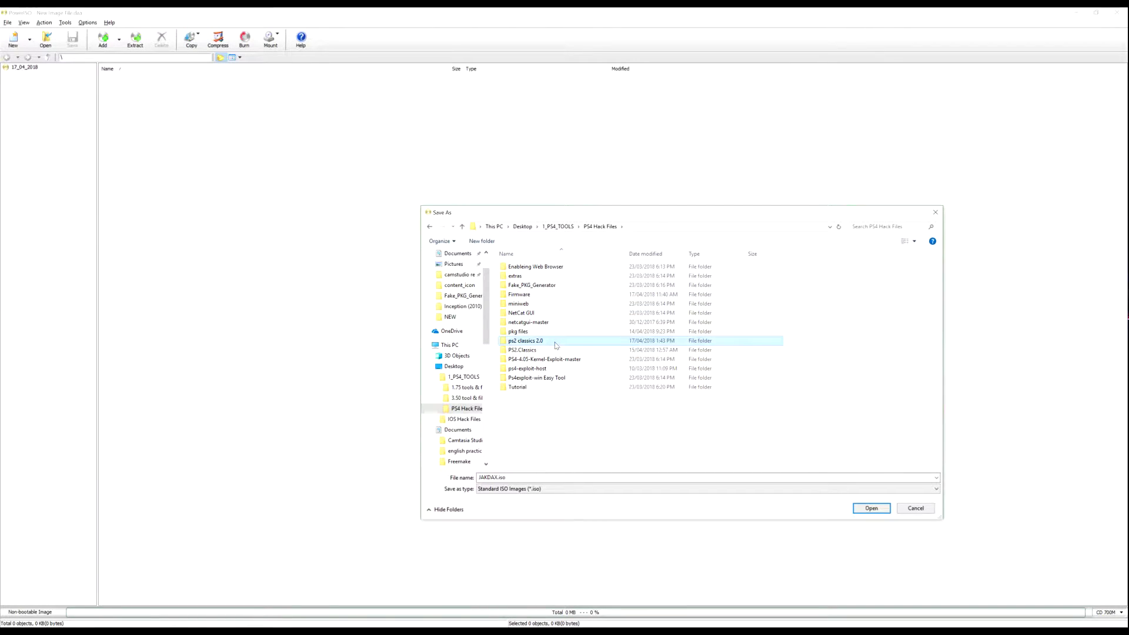
- Create a new folder named "iso's" inside the ps2 classics 2.0 folder
key(ctrl+shift+n)
text(output)
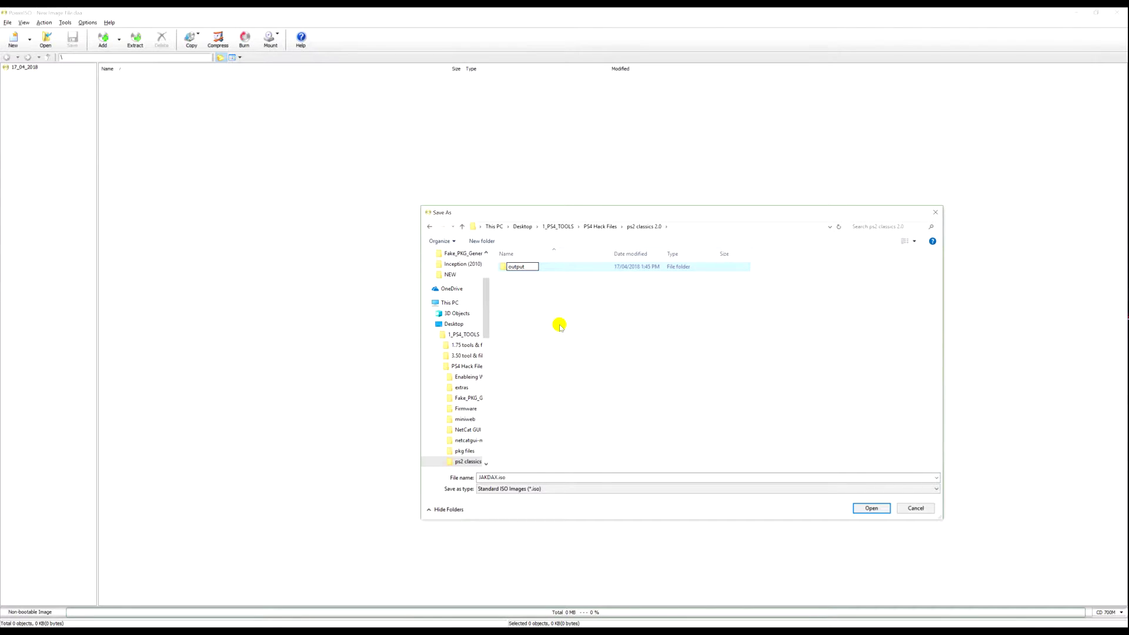
key(BackSpace)
key(BackSpace)
key(BackSpace)
key(BackSpace)
key(BackSpace)
text(iso's)
key(Return)
- Set the destination to JAKDAX.iso in the iso's folder and start creating the disc image
key(Return)
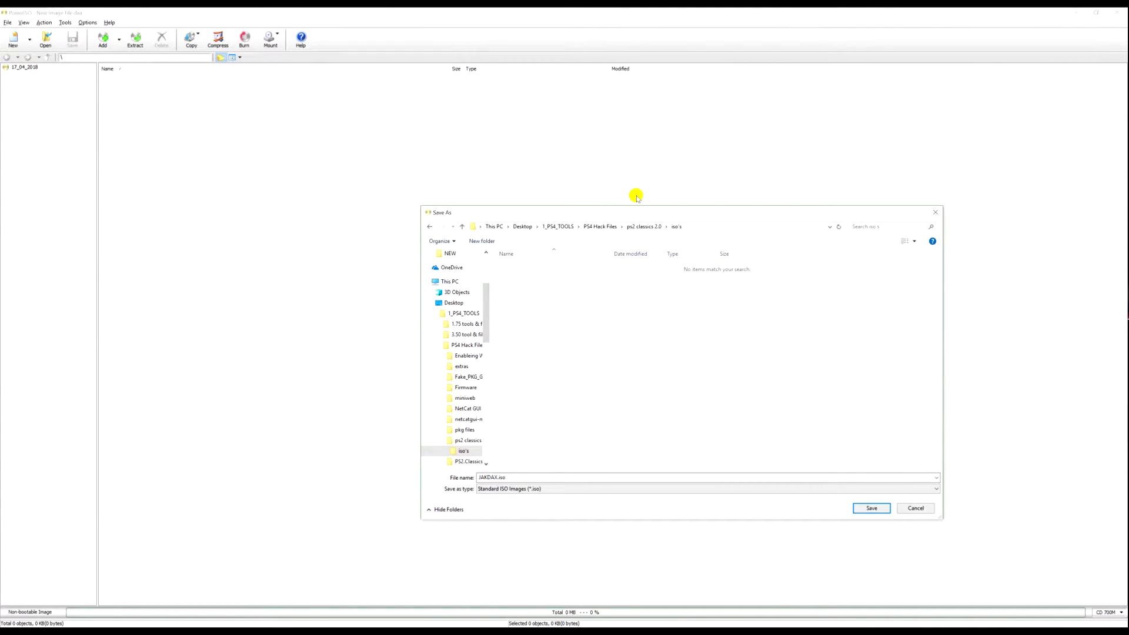
click(863, 509)
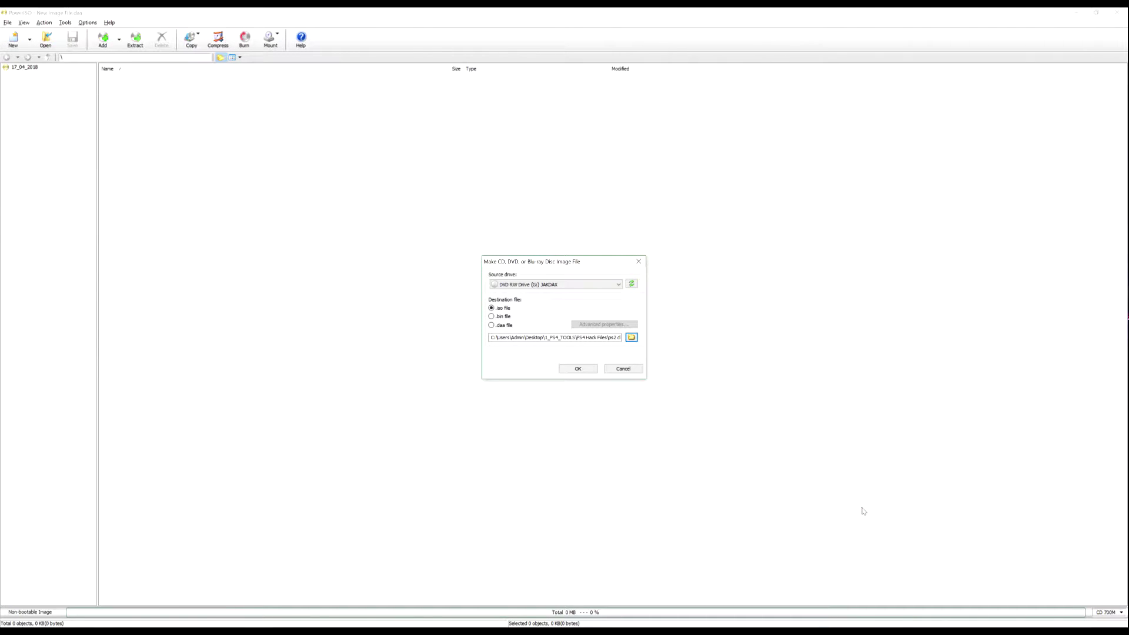
click(578, 370)
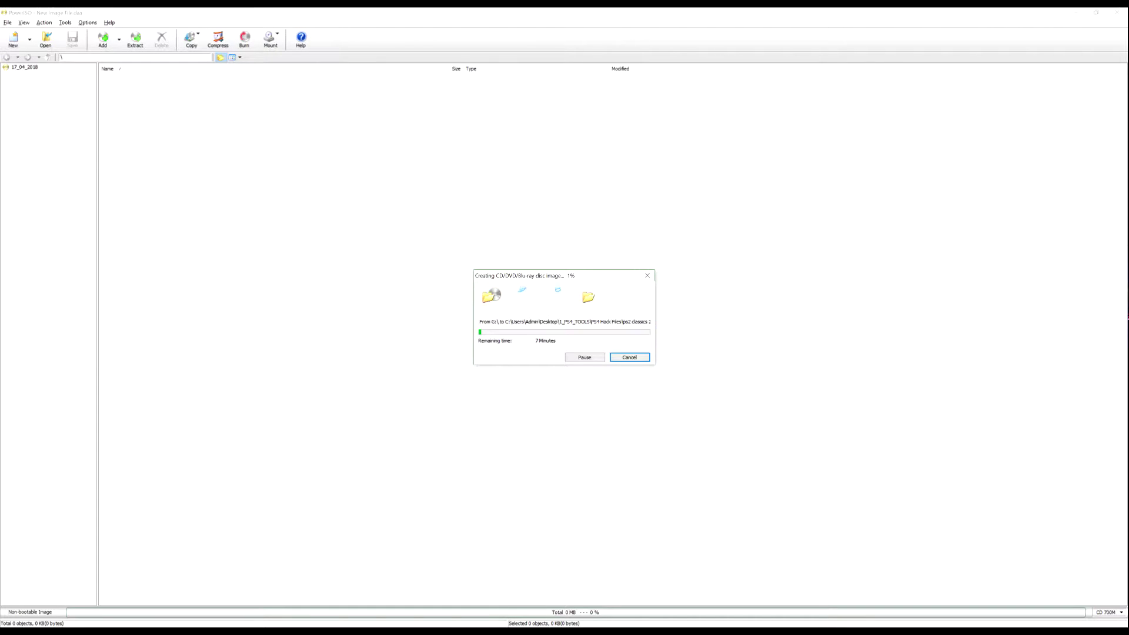
- Switch to Chrome and run a Google image search for "jak and daxter" in a new tab
mouse_move(130, 632)
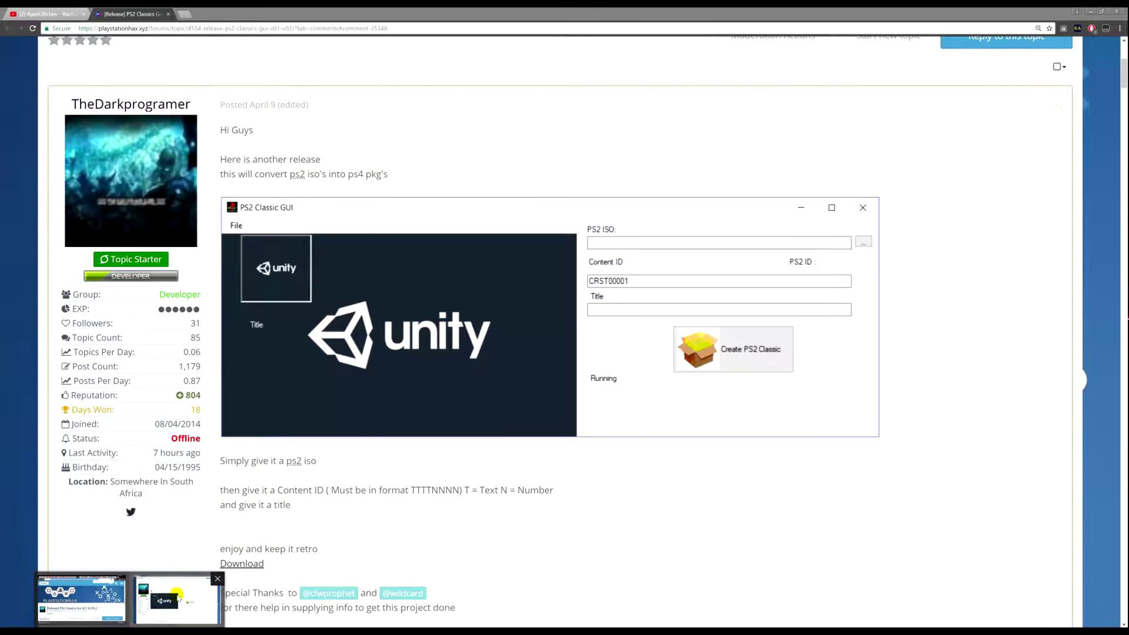
click(176, 593)
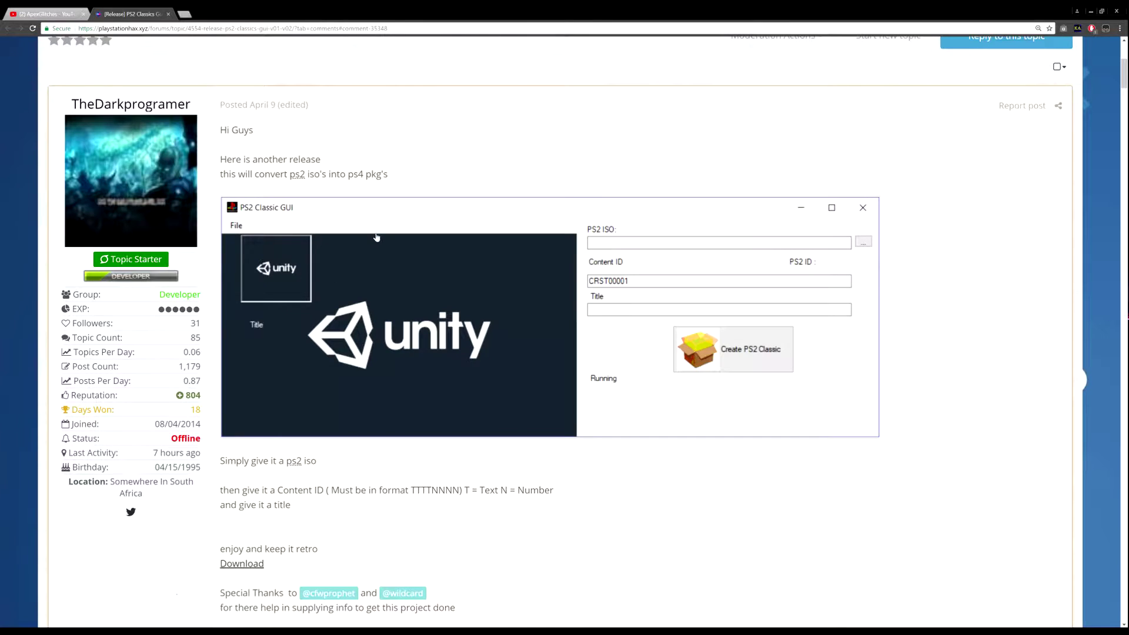
click(184, 14)
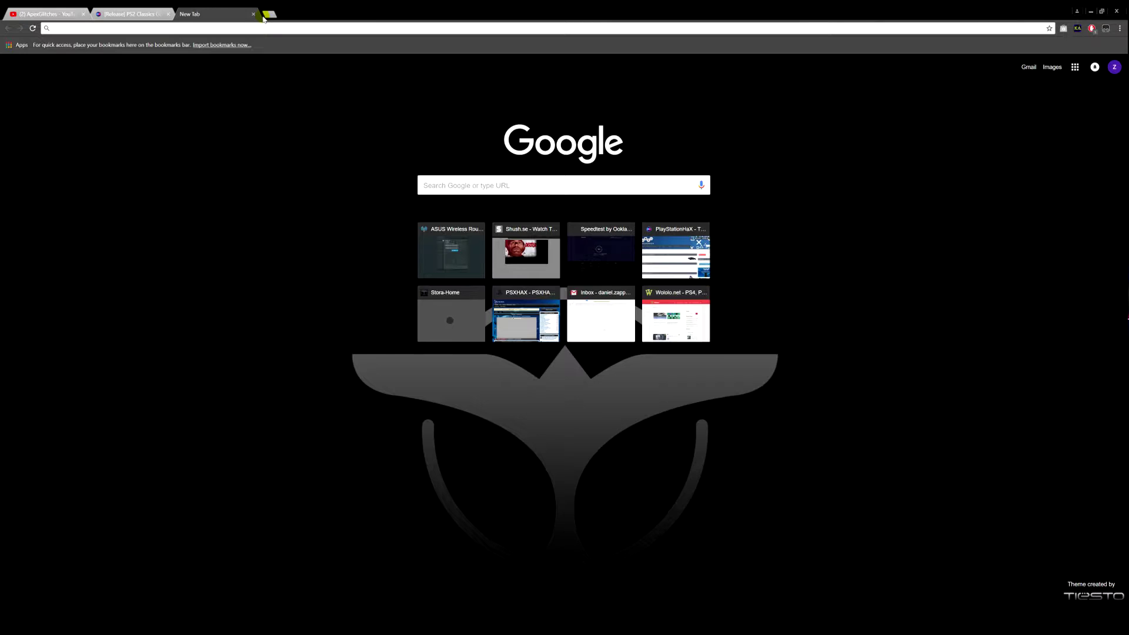
text(jak and daxter)
key(Return)
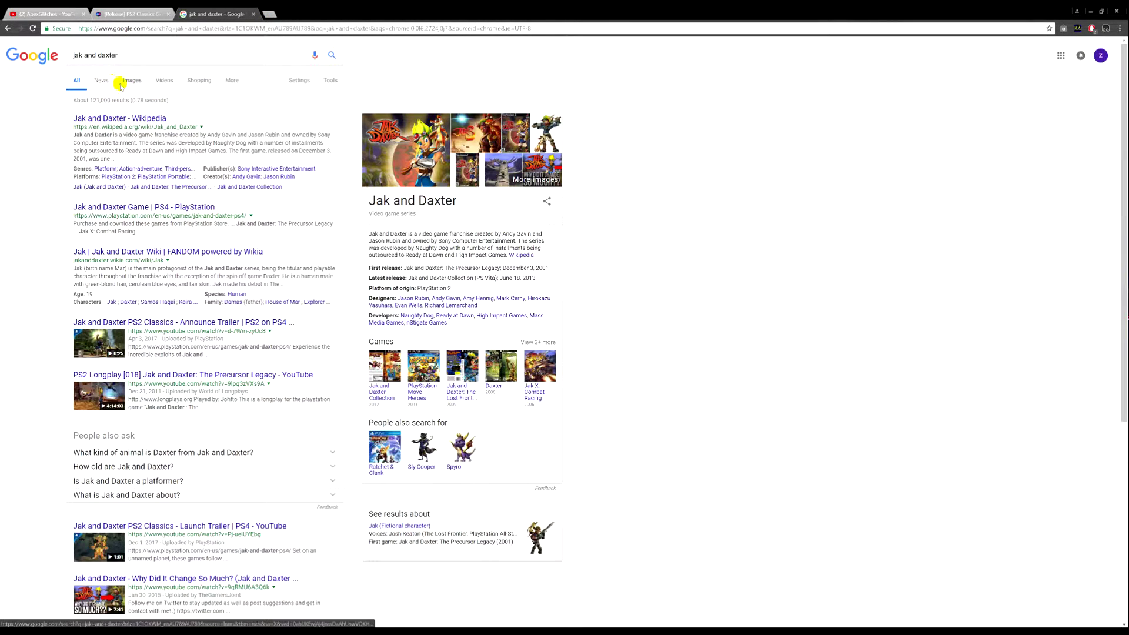
click(132, 81)
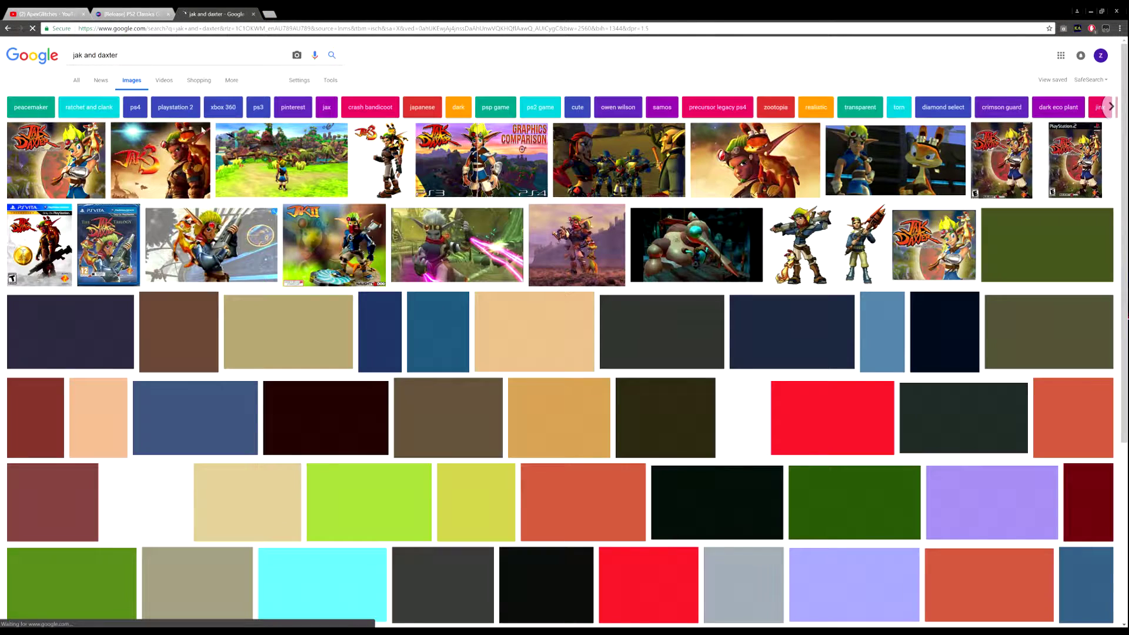
- Look through the image results and refine the search to "jak and daxter cover art"
scroll(88, 201, down, 3)
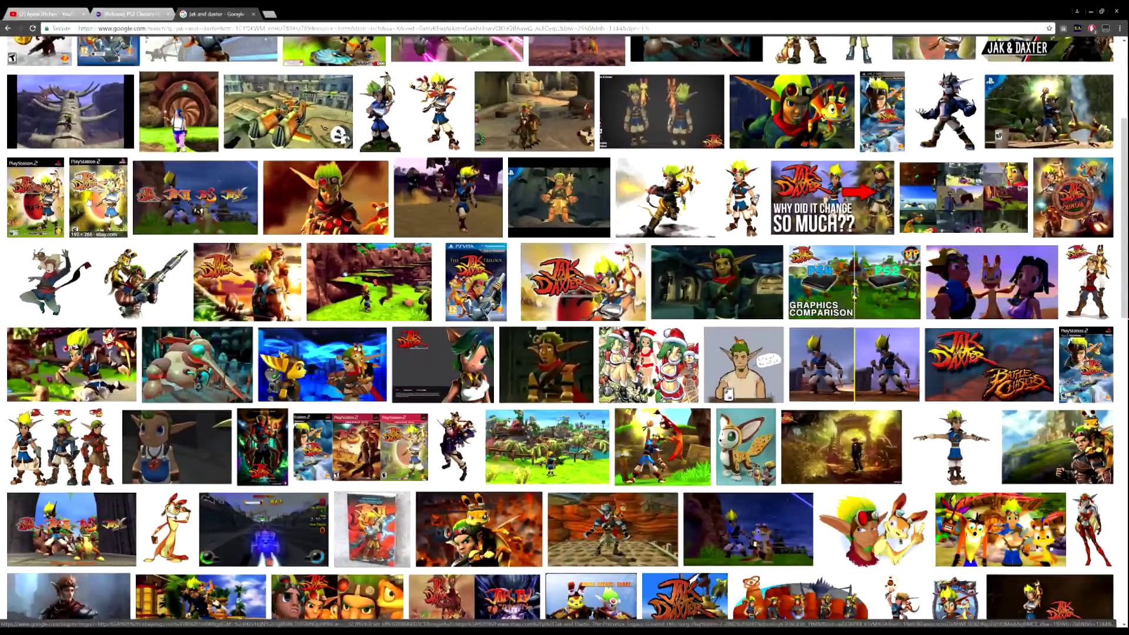
scroll(89, 201, down, 10)
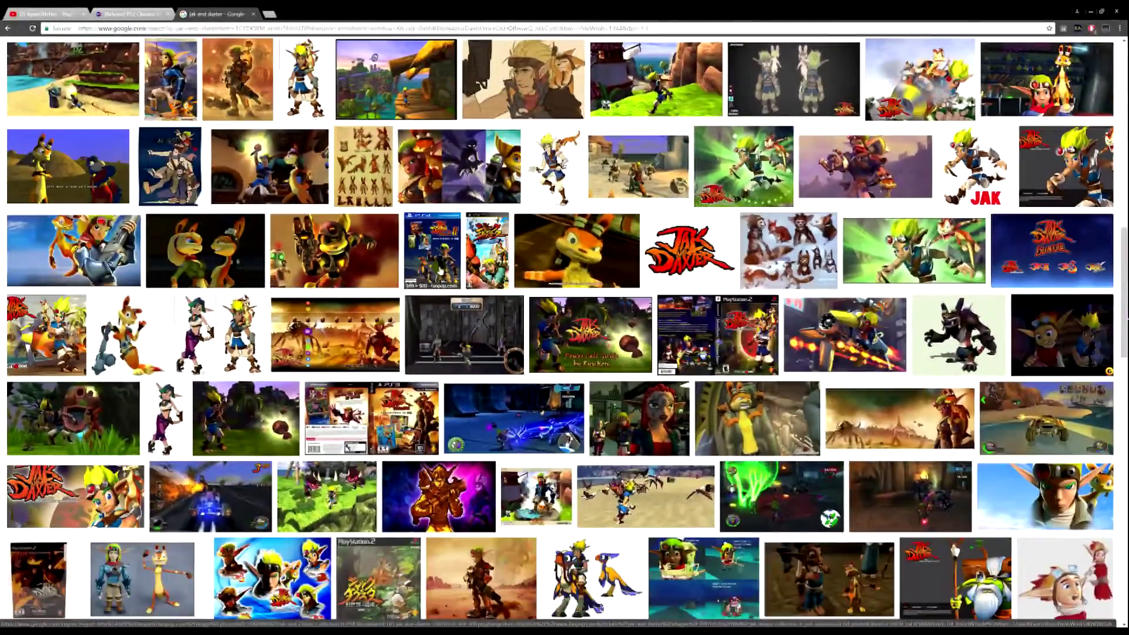
click(440, 272)
scroll(448, 373, down, 15)
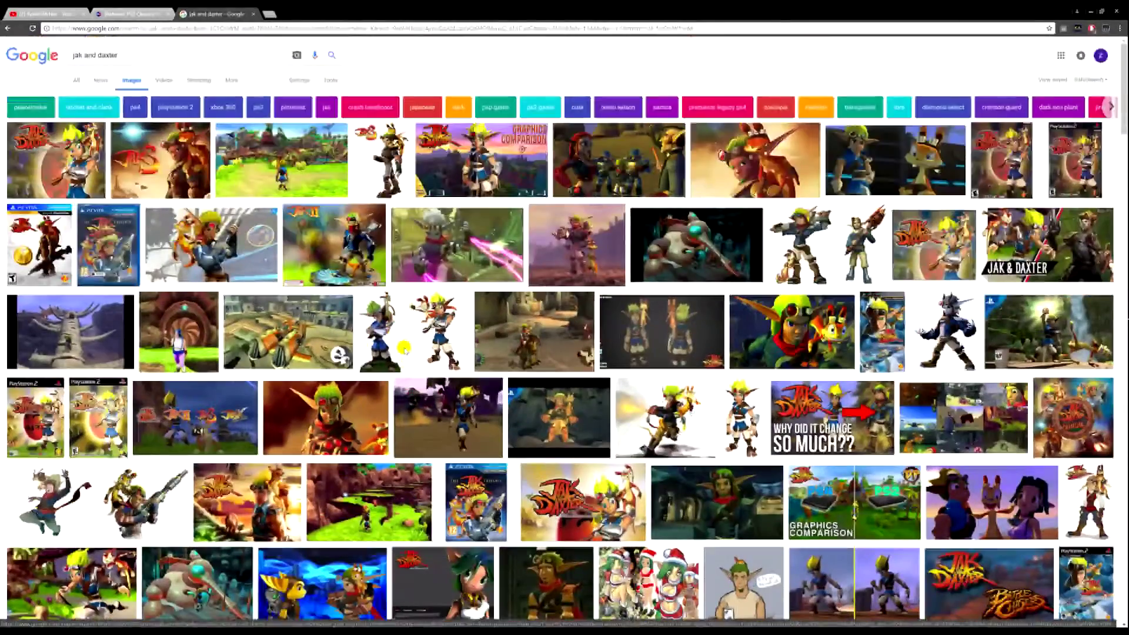
click(197, 53)
text(art)
key(Return)
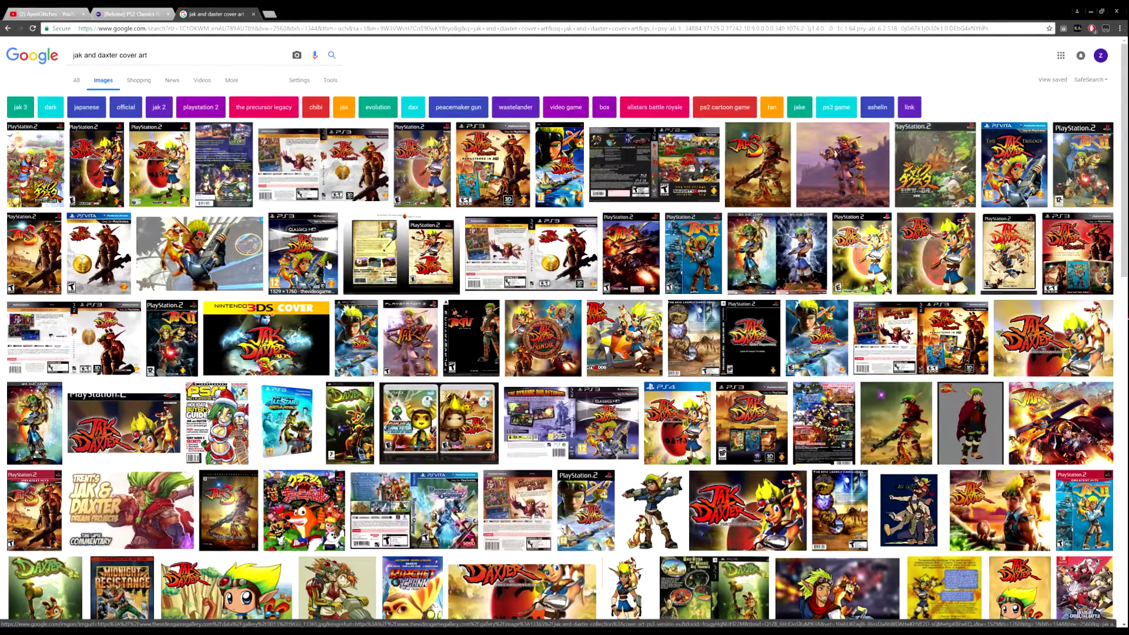
- Open the PAL PlayStation 2 front cover of The Precursor Legacy full size in a new tab
click(146, 184)
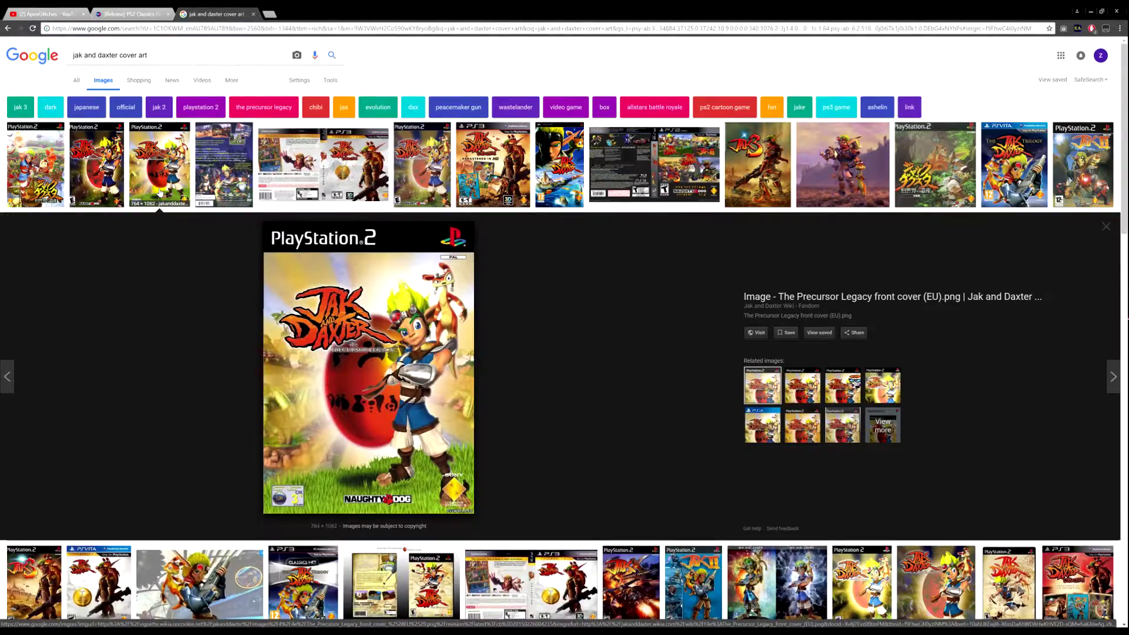
right_click(458, 374)
click(500, 450)
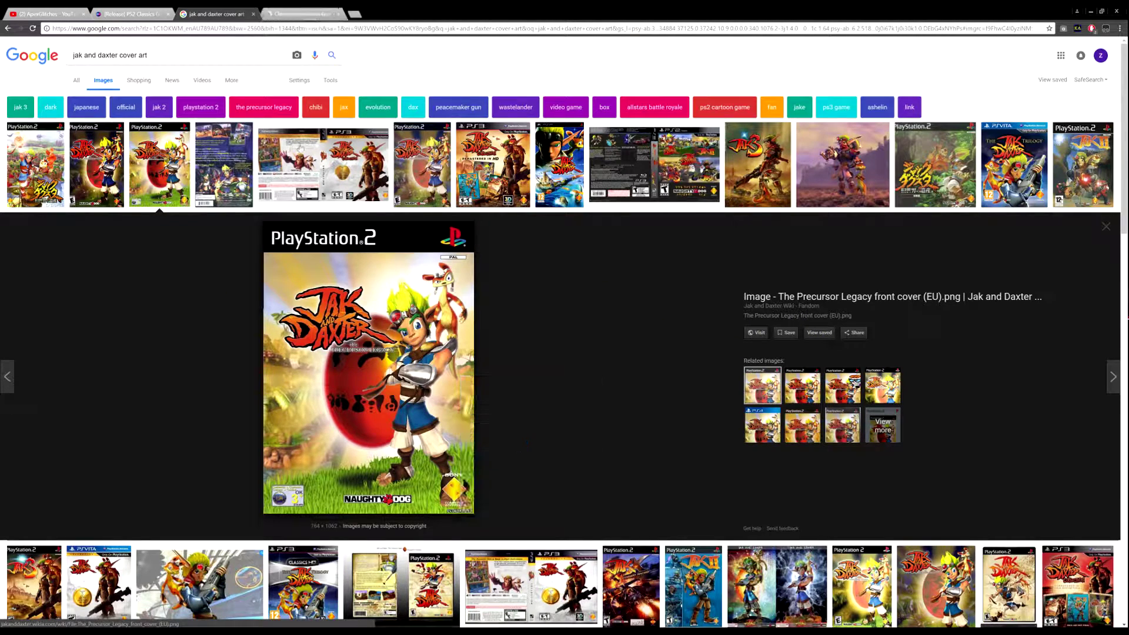
key(ctrl+Tab)
right_click(569, 238)
click(630, 272)
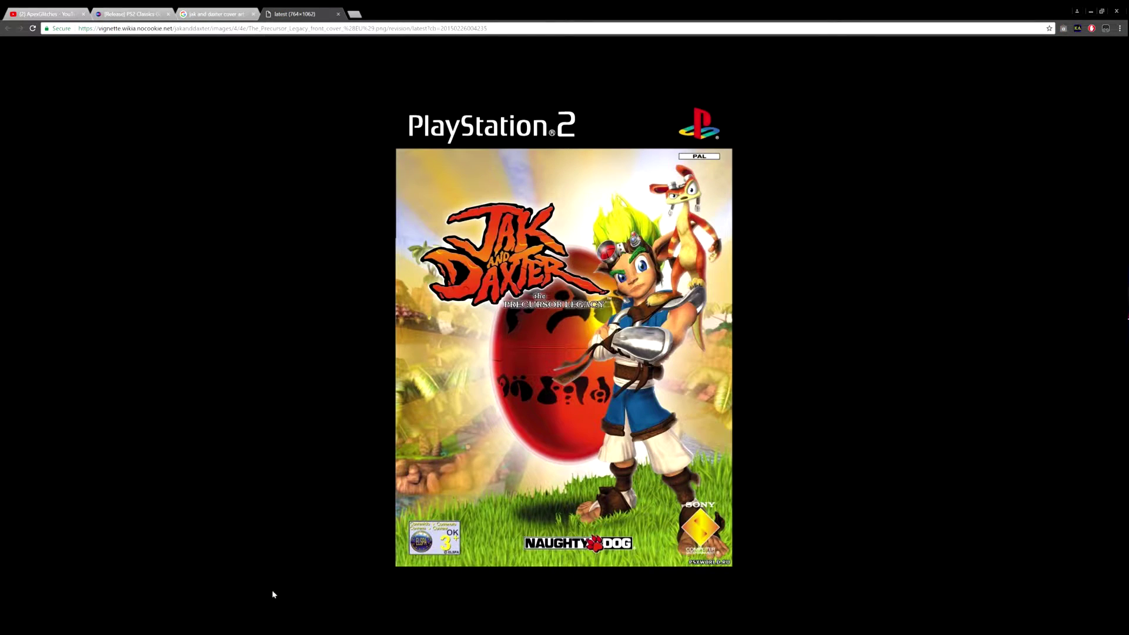
key(alt+Tab)
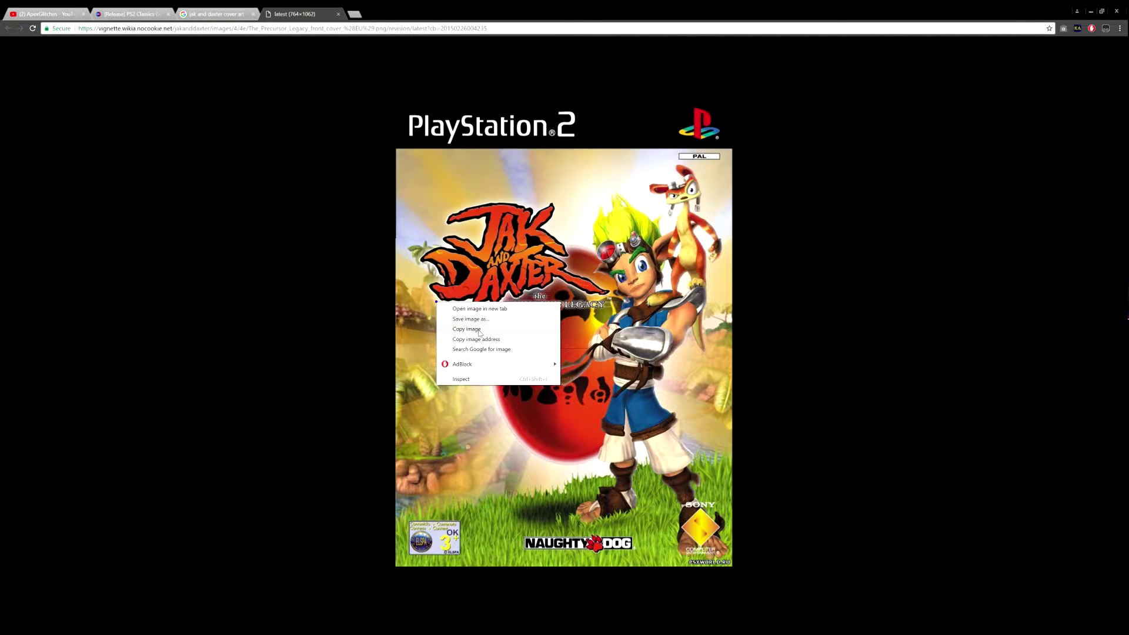
drag(679, 205, 744, 128)
right_click(539, 349)
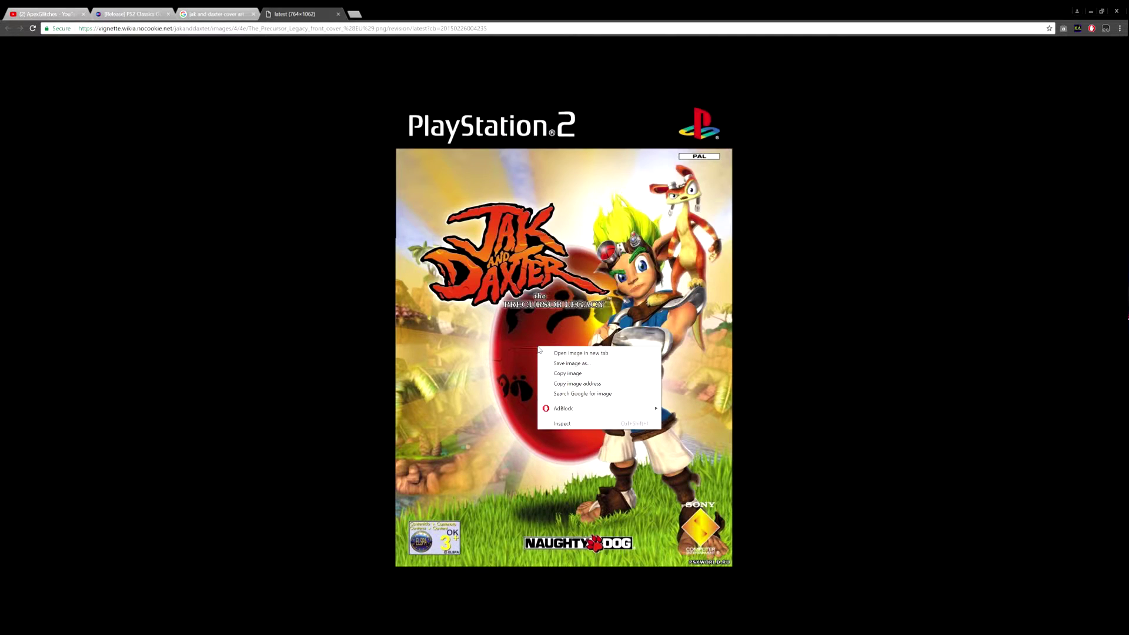
click(596, 366)
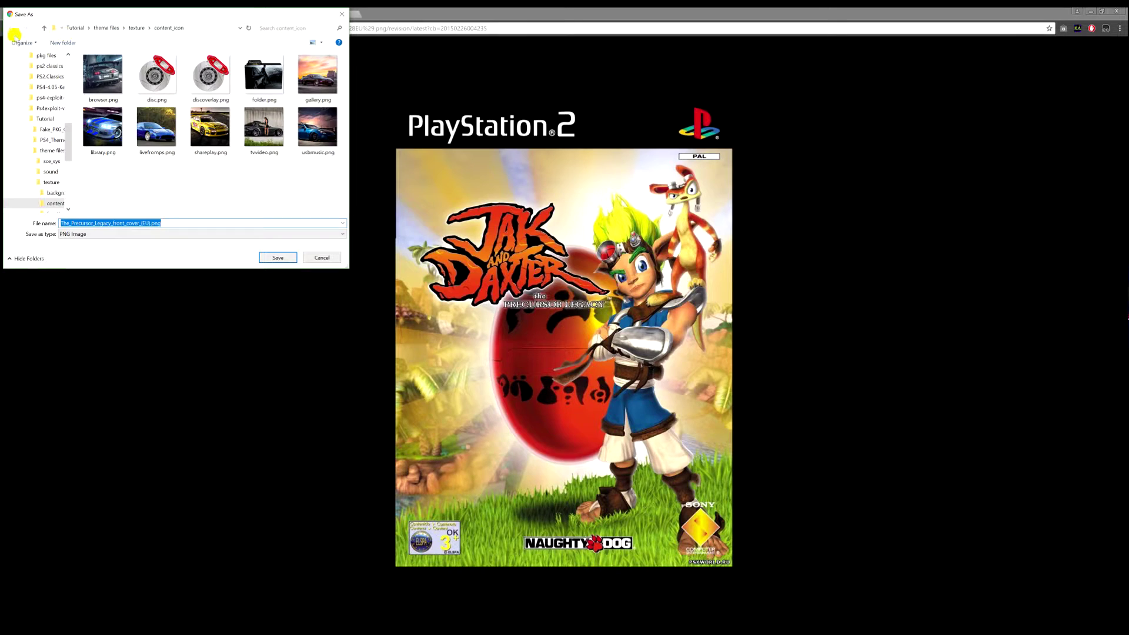
scroll(45, 141, up, 2)
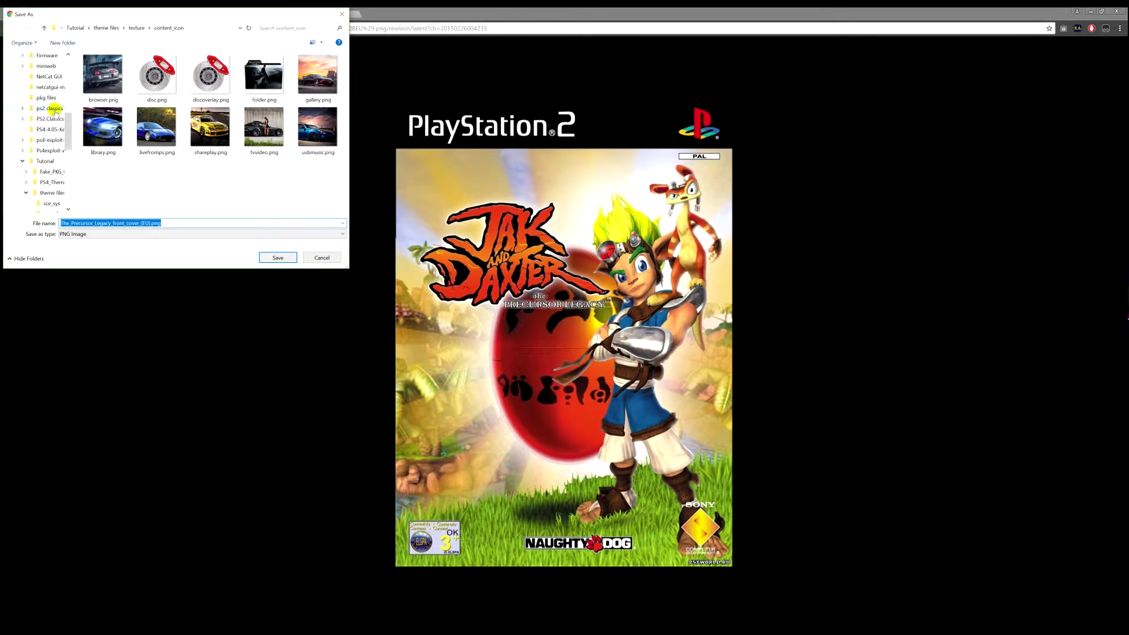
click(49, 108)
double_click(95, 70)
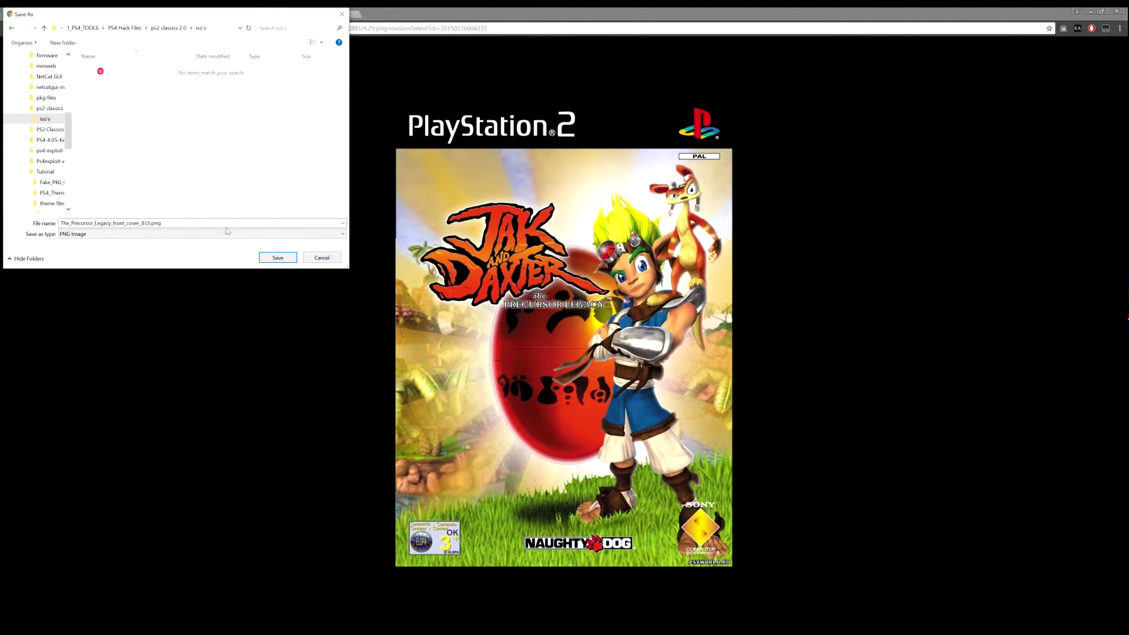
click(176, 234)
click(176, 244)
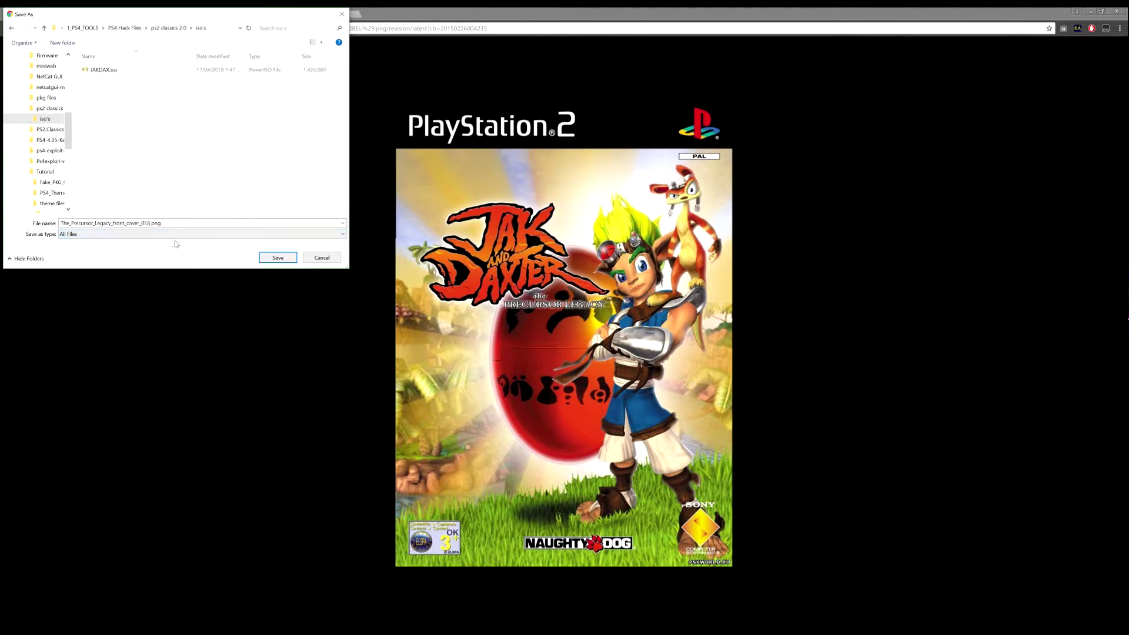
click(130, 73)
click(115, 224)
click(116, 224)
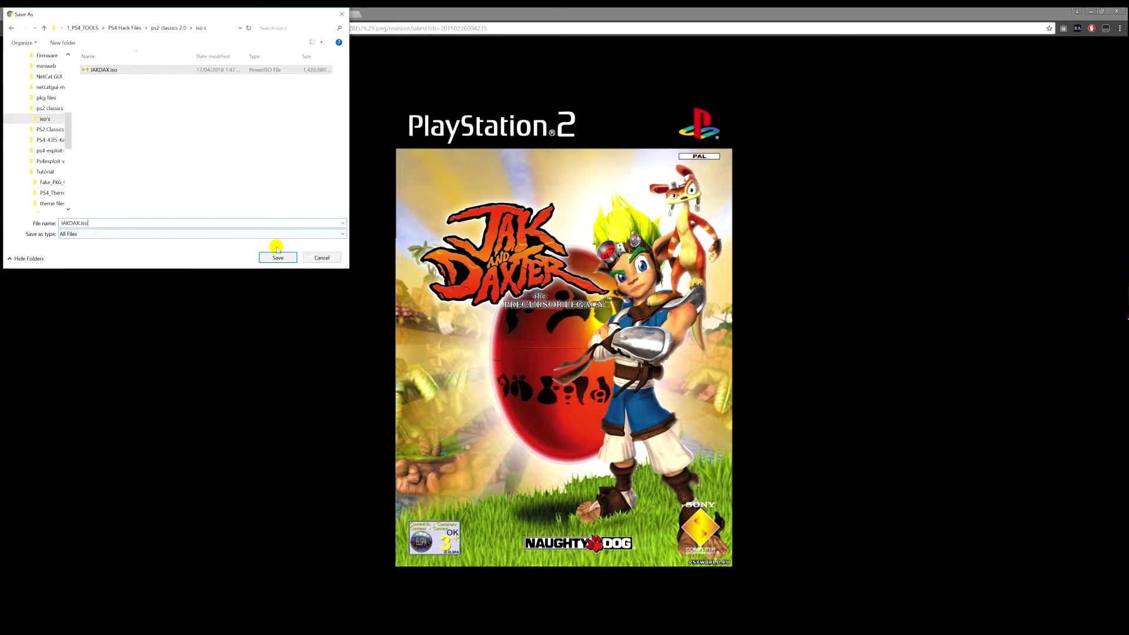
click(321, 256)
- Start saving the cover image and choose the iso's folder within ps2 classics 2.0 as its location
right_click(512, 278)
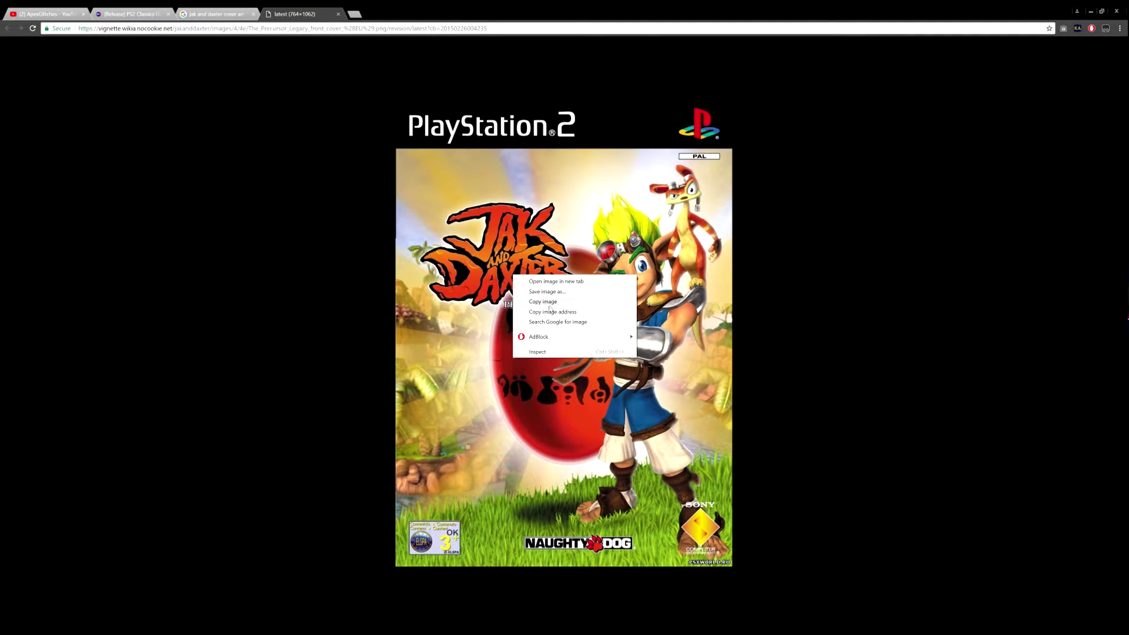
click(540, 290)
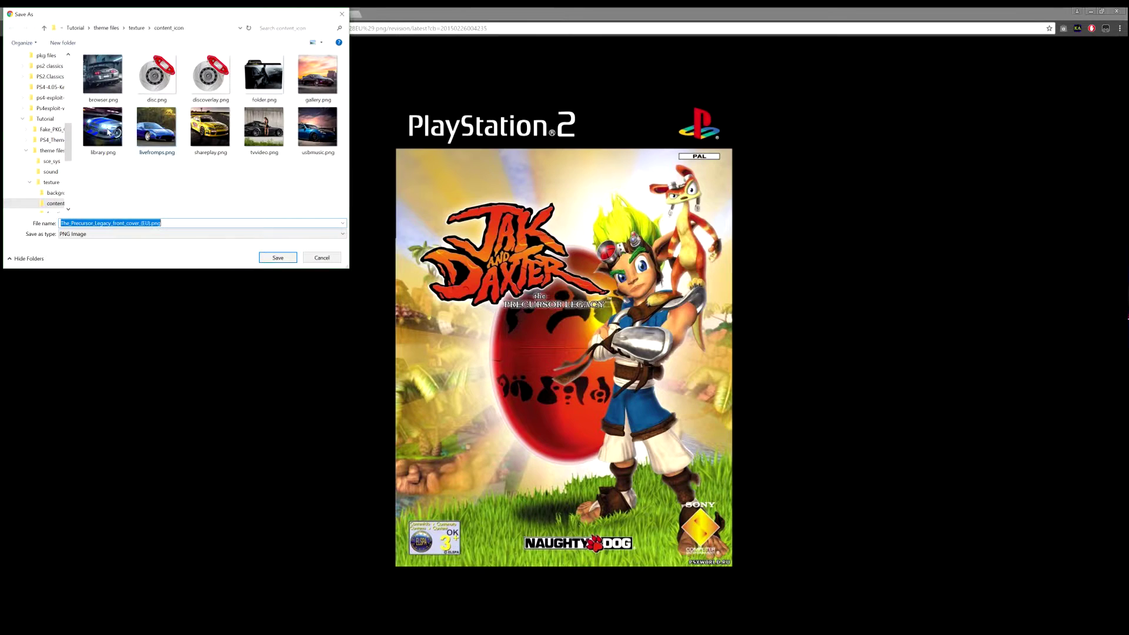
click(49, 66)
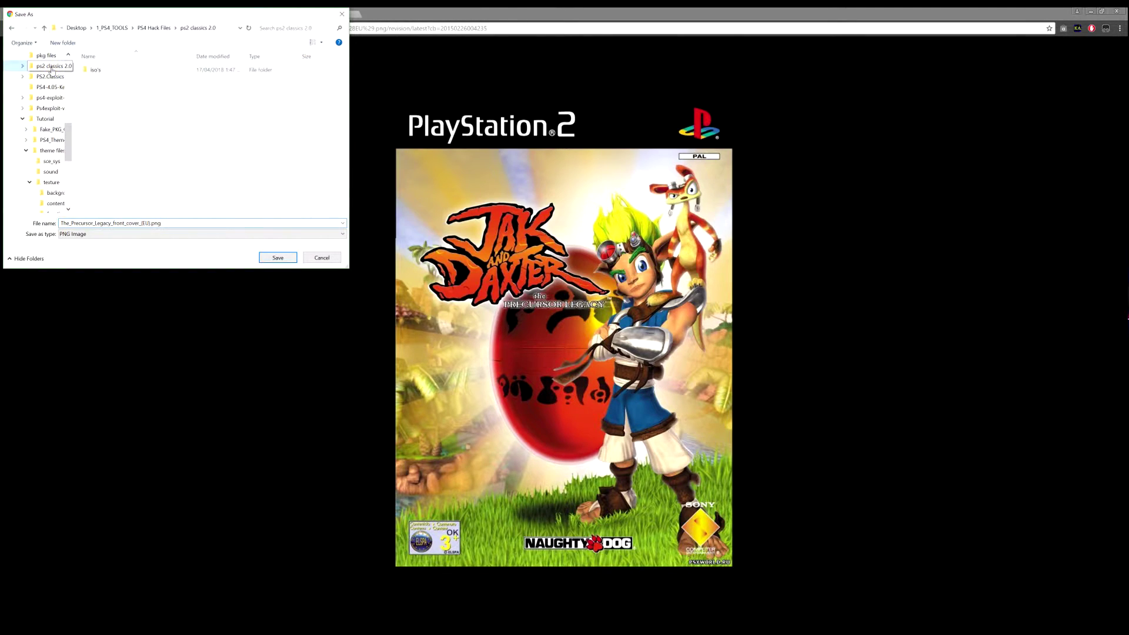
click(174, 223)
click(174, 223)
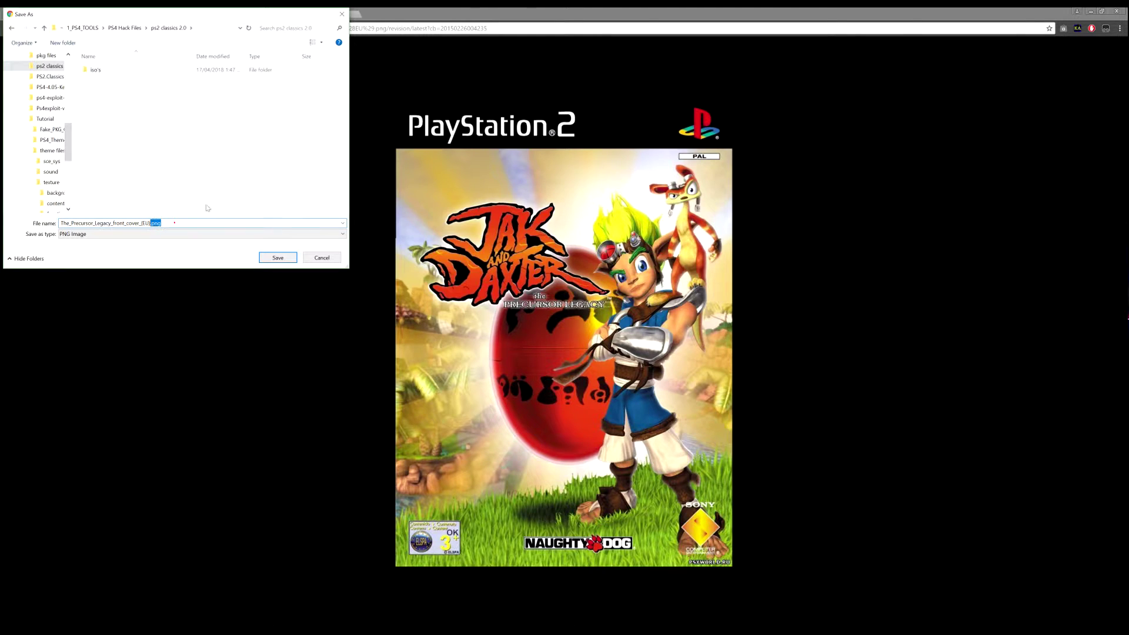
double_click(117, 71)
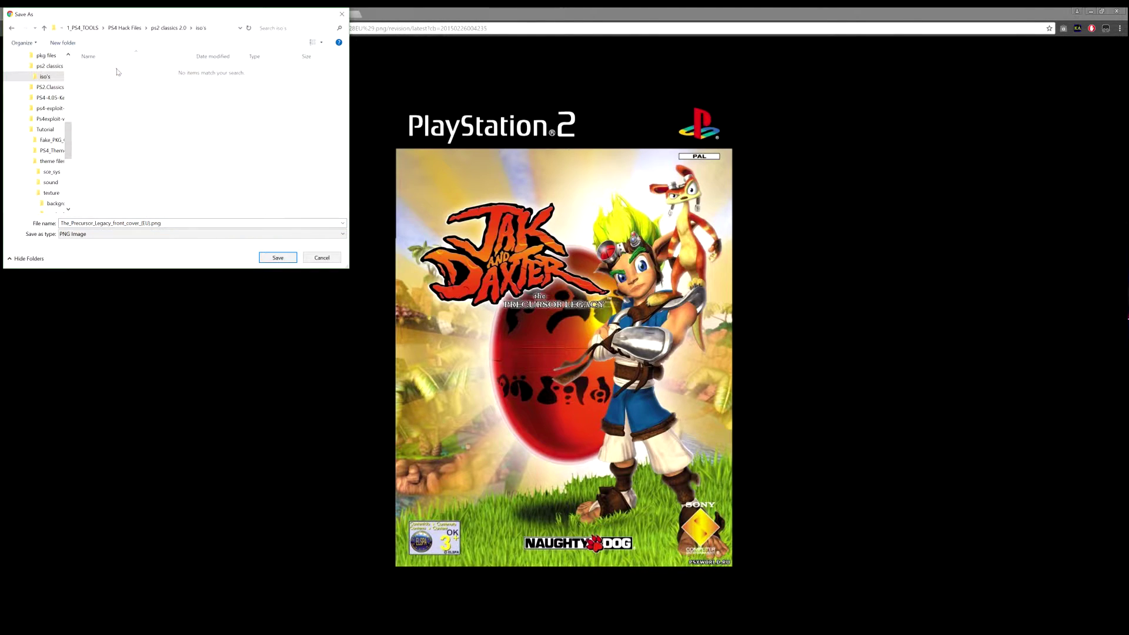
- Show all file types in the save dialog and save the cover image as JAKDAX.png, matching the ISO's name
click(232, 233)
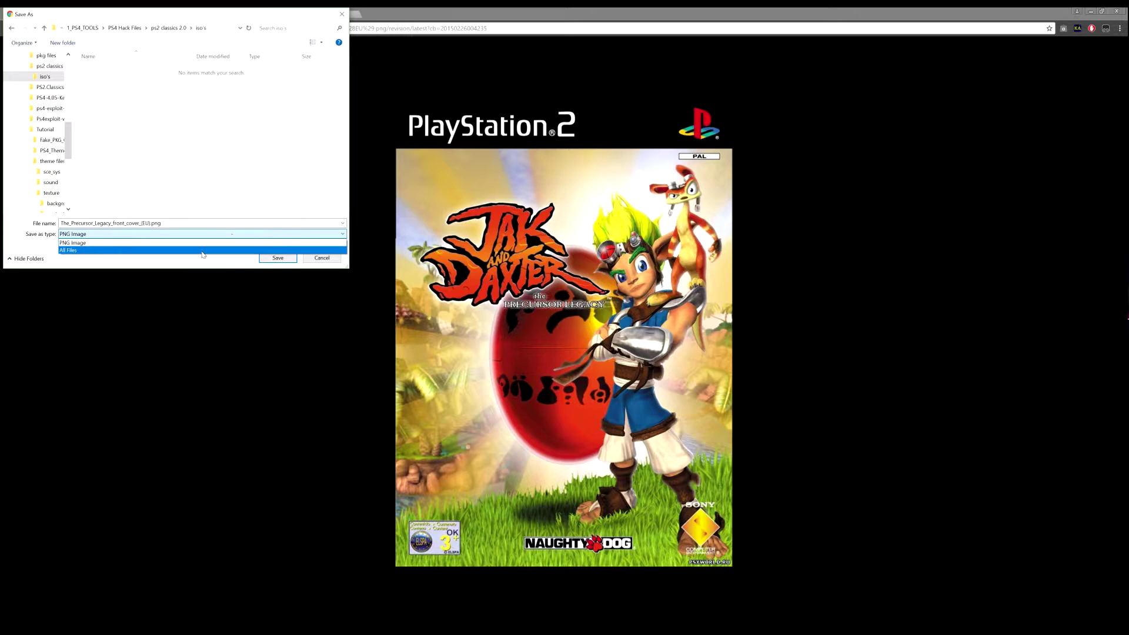
click(204, 250)
click(147, 70)
click(108, 222)
click(105, 223)
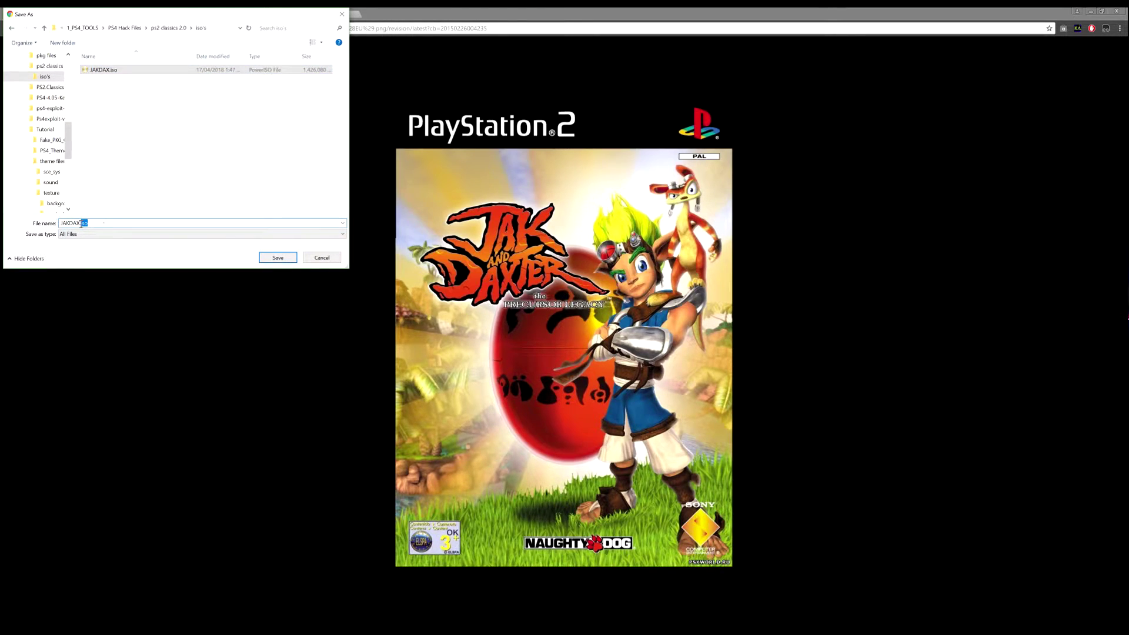
text(png)
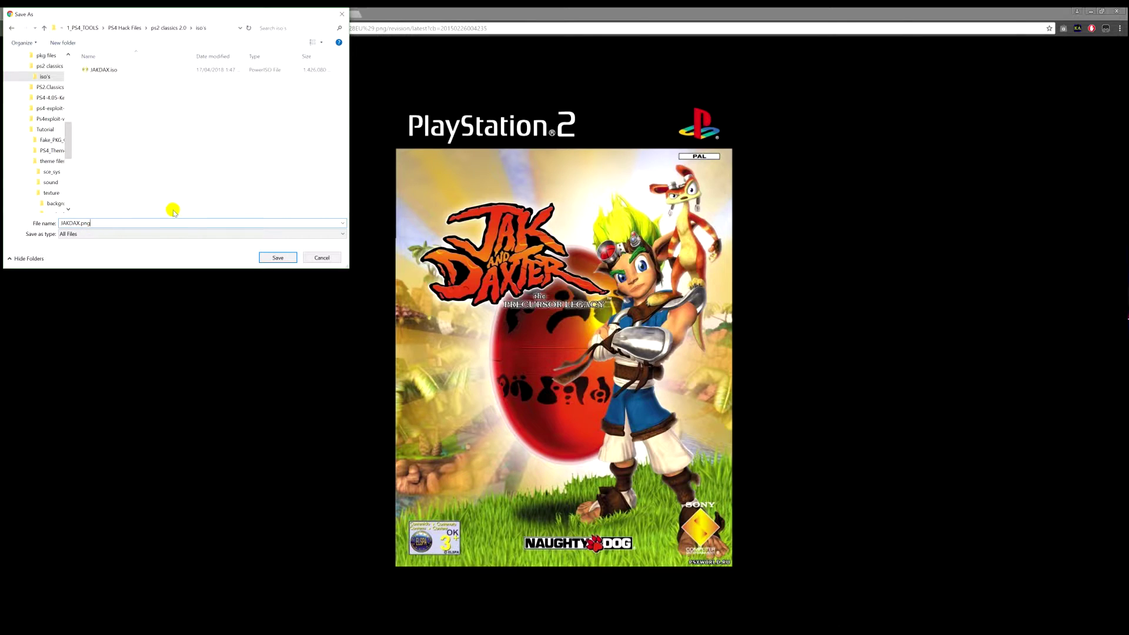
click(288, 259)
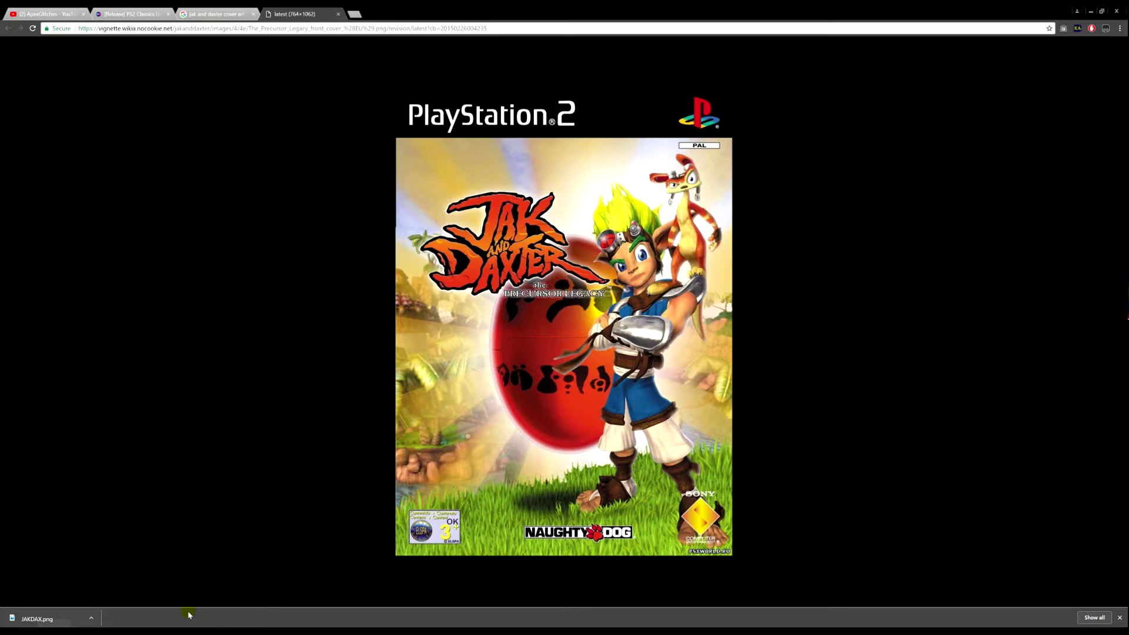
- Switch to the iso's folder in File Explorer and open JAKDAX.iso with PowerISO to examine its contents
key(alt+Tab)
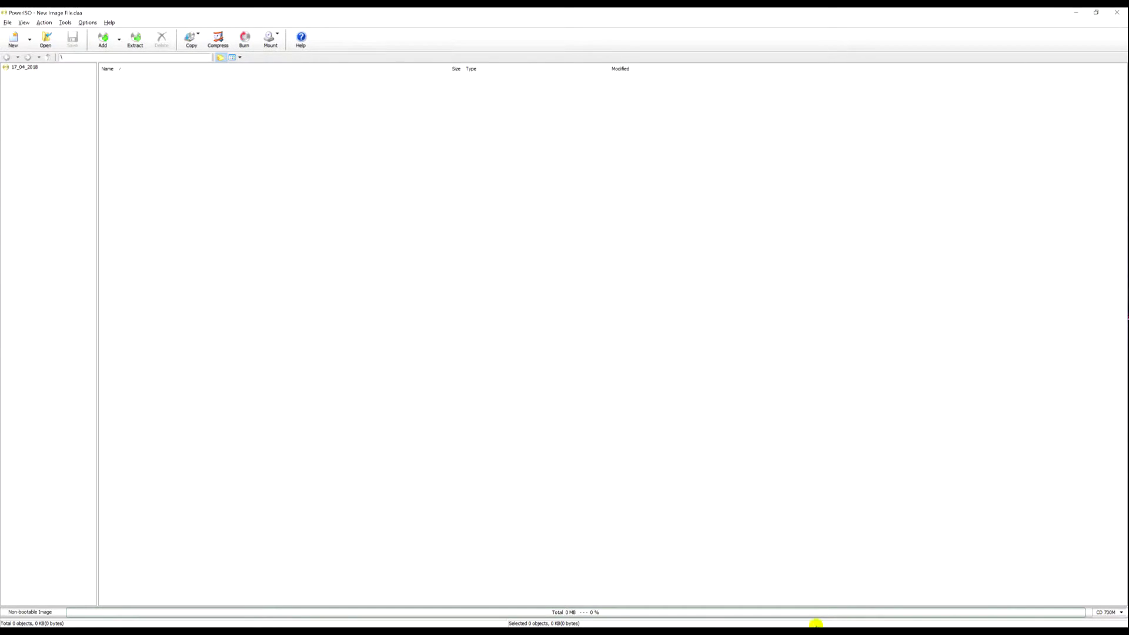
key(alt+Tab)
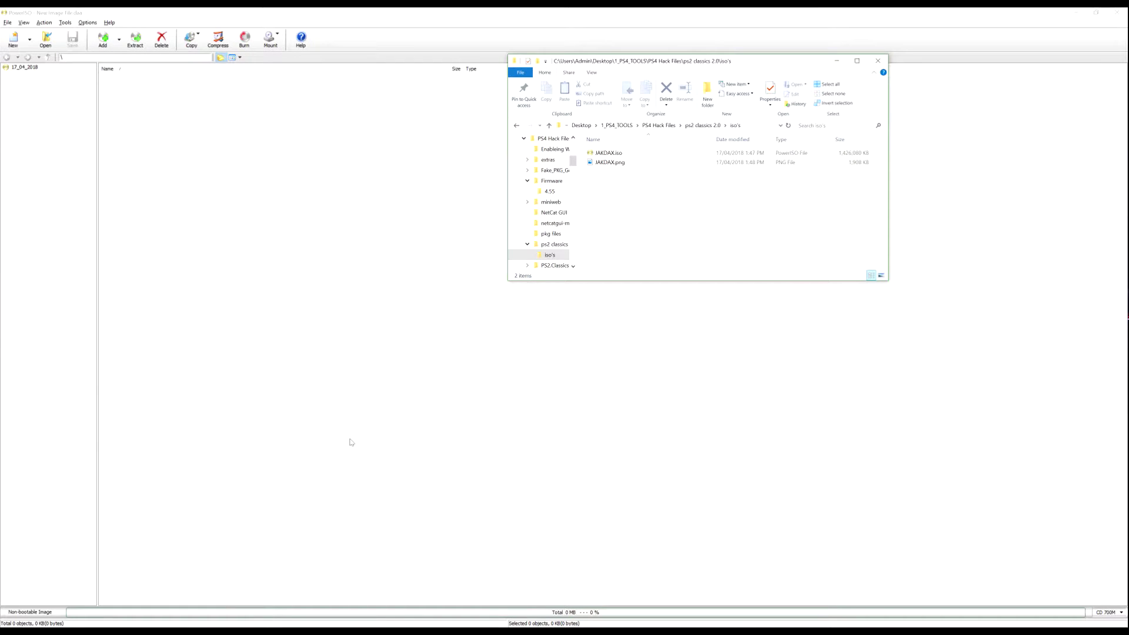
right_click(615, 154)
click(615, 153)
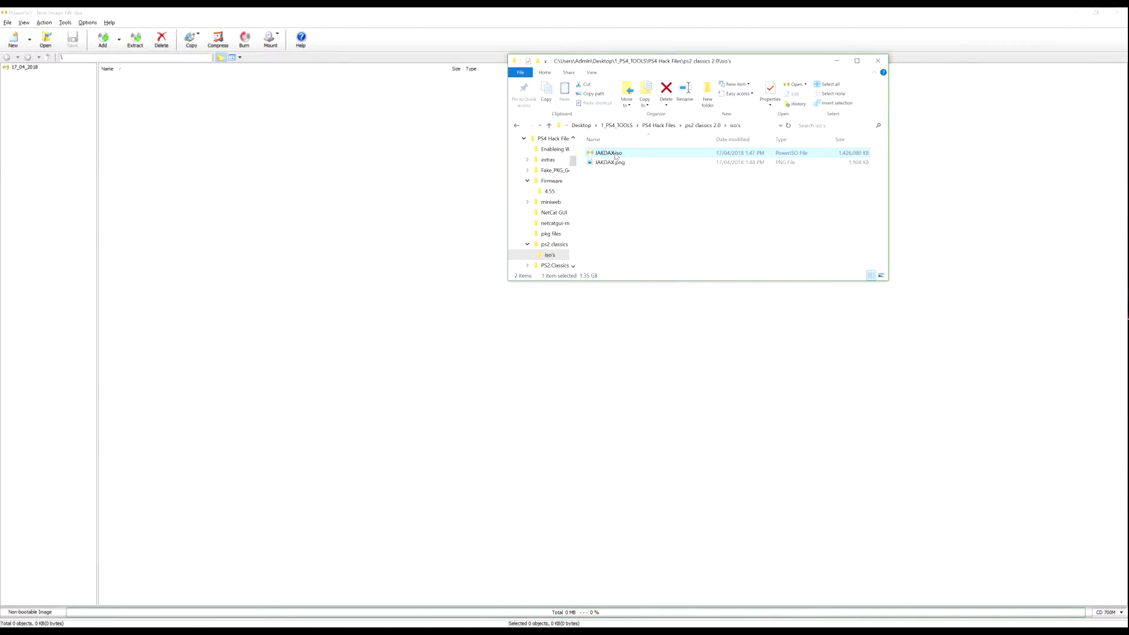
right_click(613, 153)
mouse_move(651, 327)
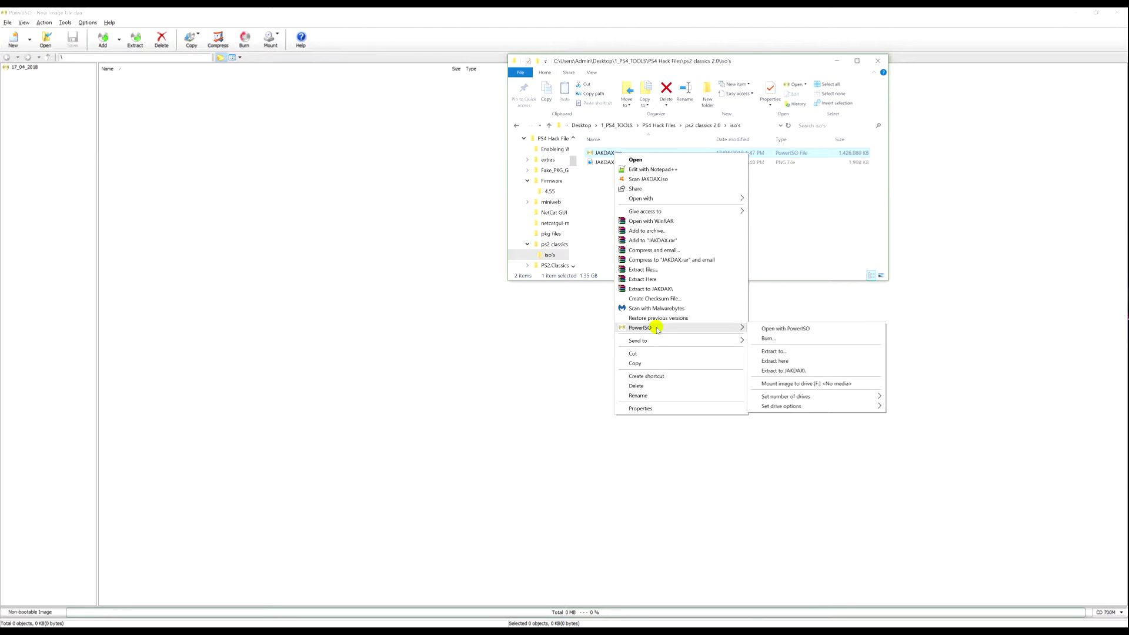
click(809, 328)
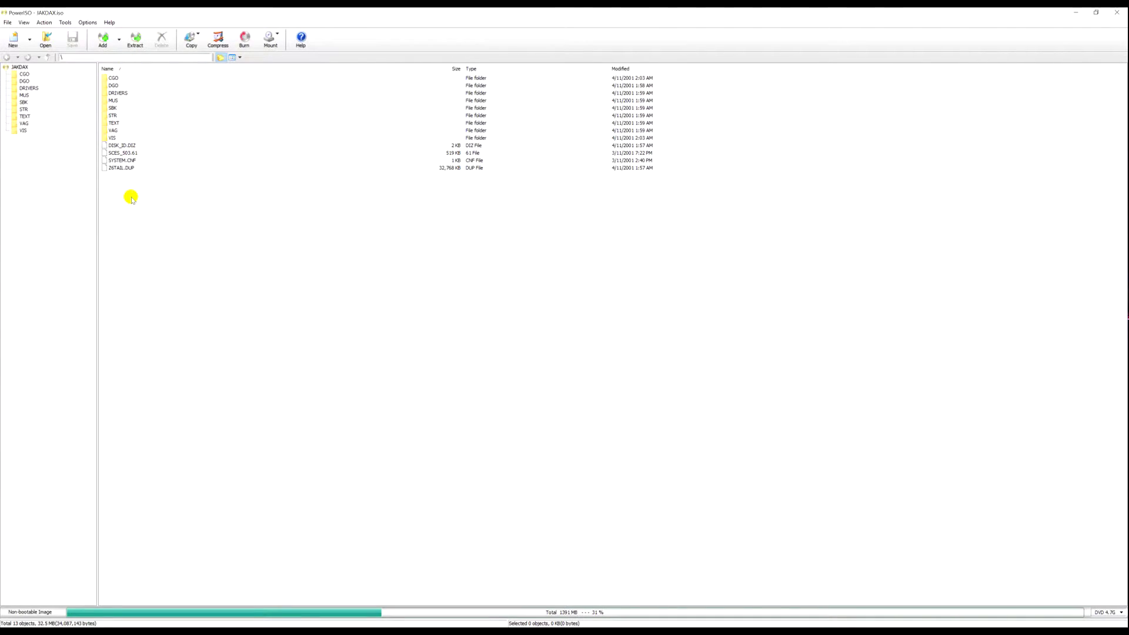
- Close both PowerISO windows
click(1117, 13)
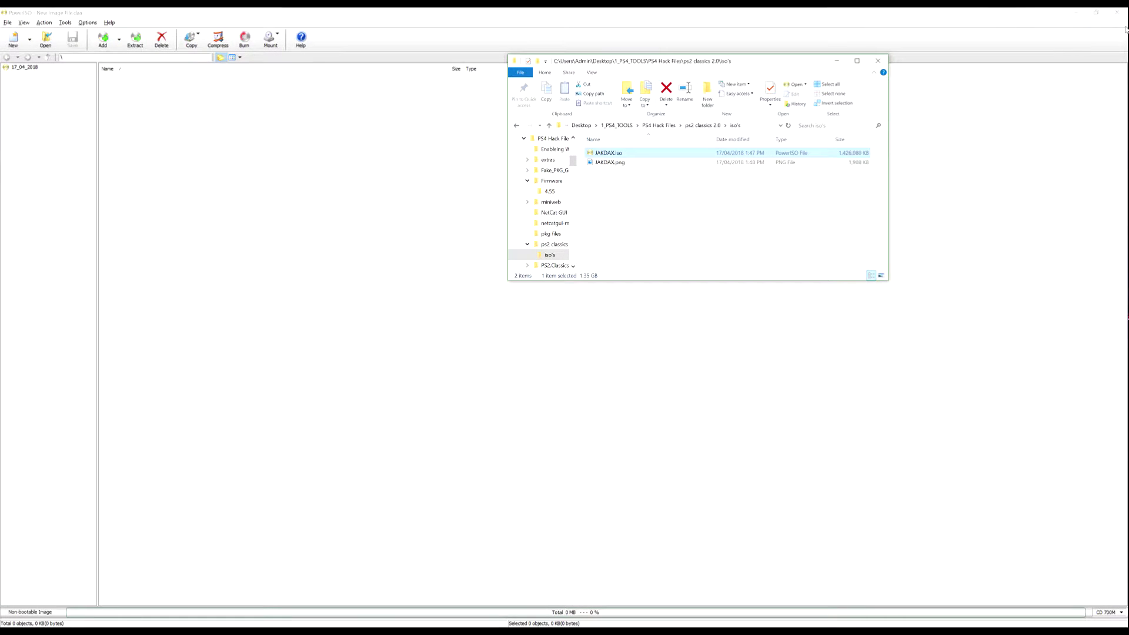
click(1106, 19)
click(1116, 12)
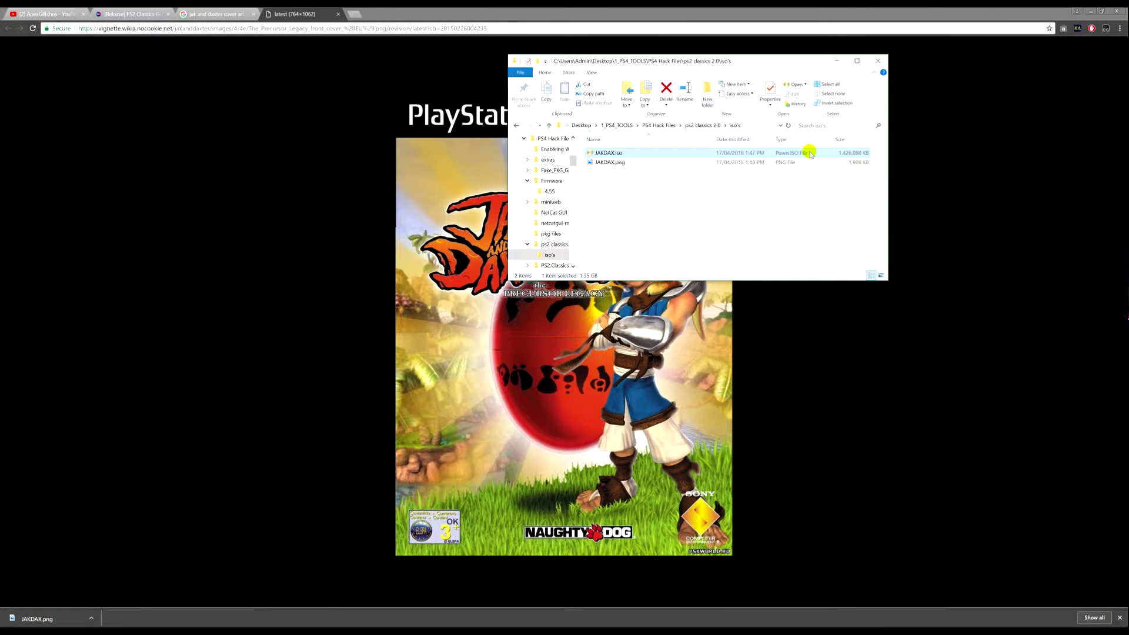
- Go up to the ps2 classics 2.0 folder and launch the PS2 Classic GUI application
click(704, 126)
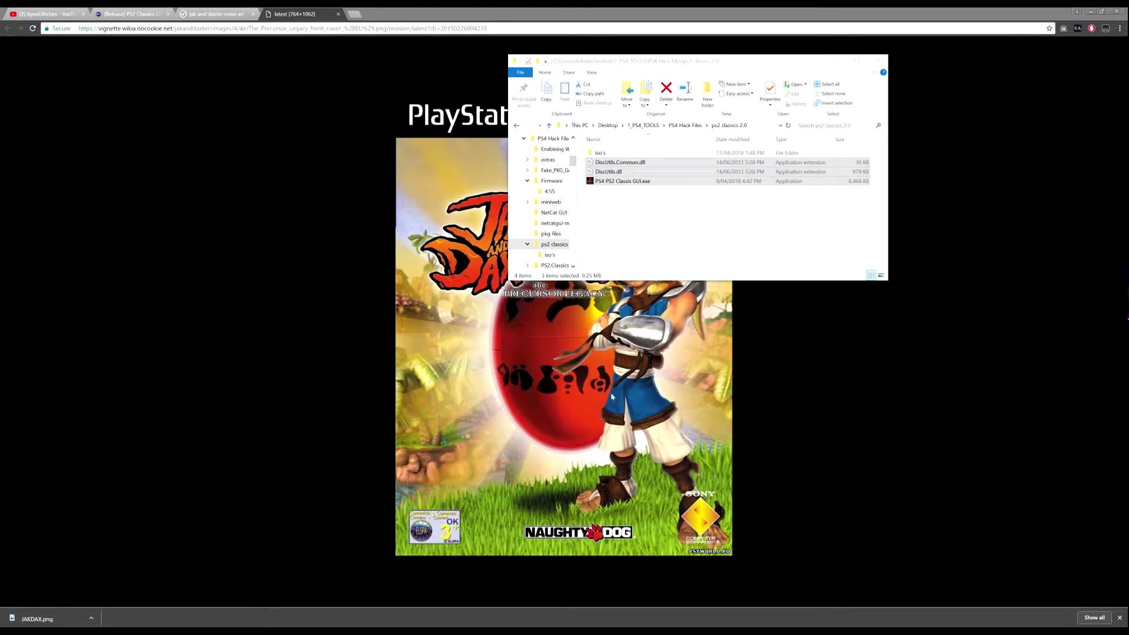
click(649, 228)
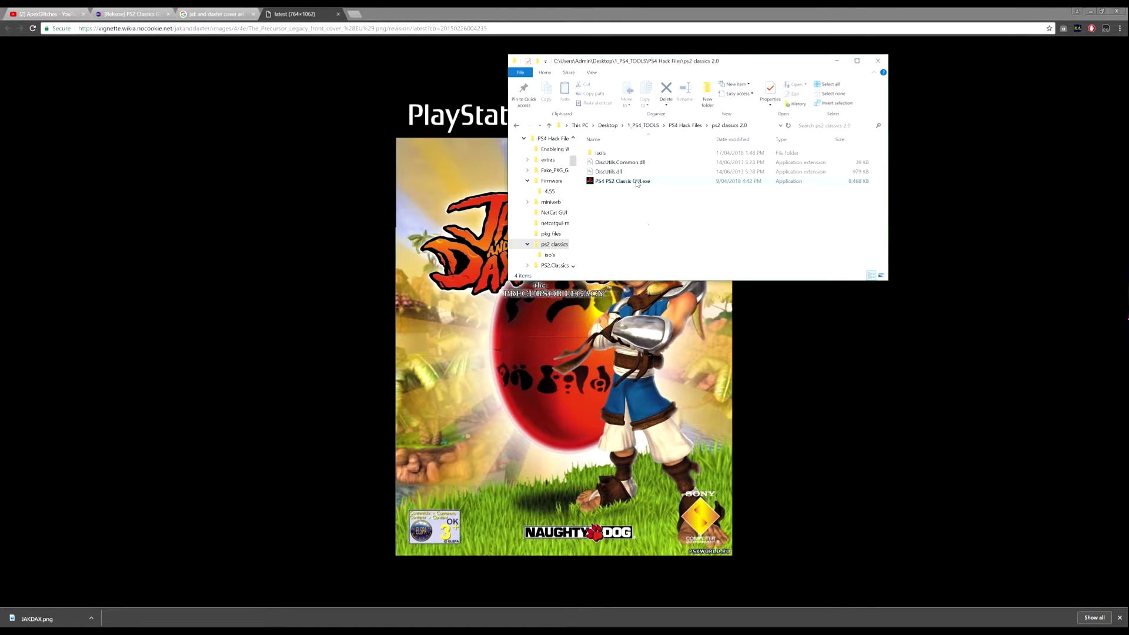
click(637, 182)
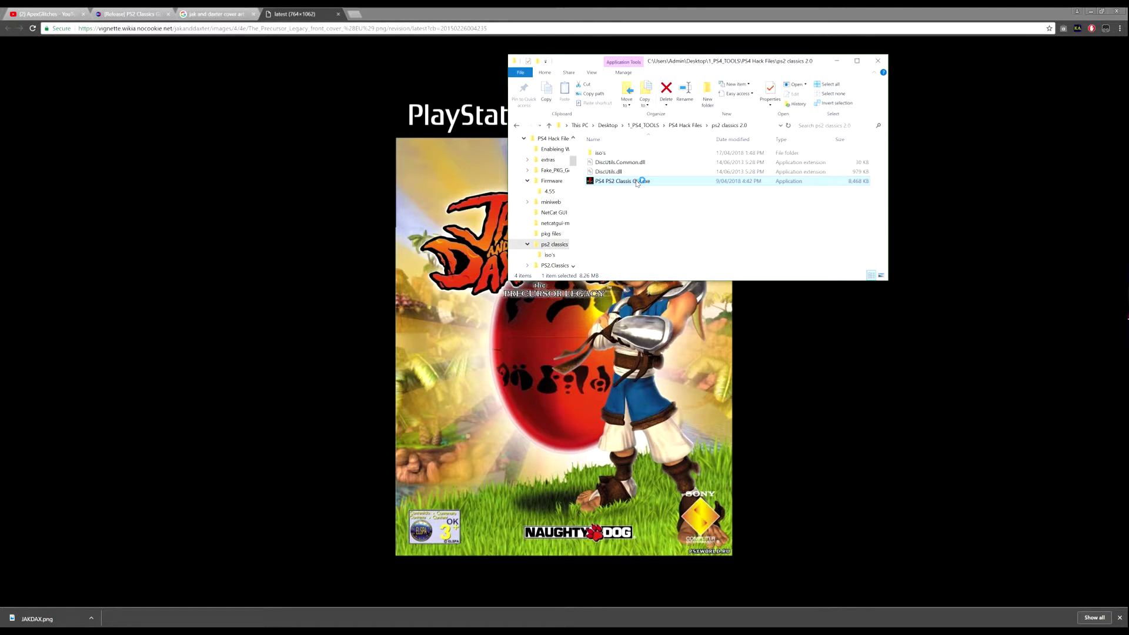
double_click(636, 182)
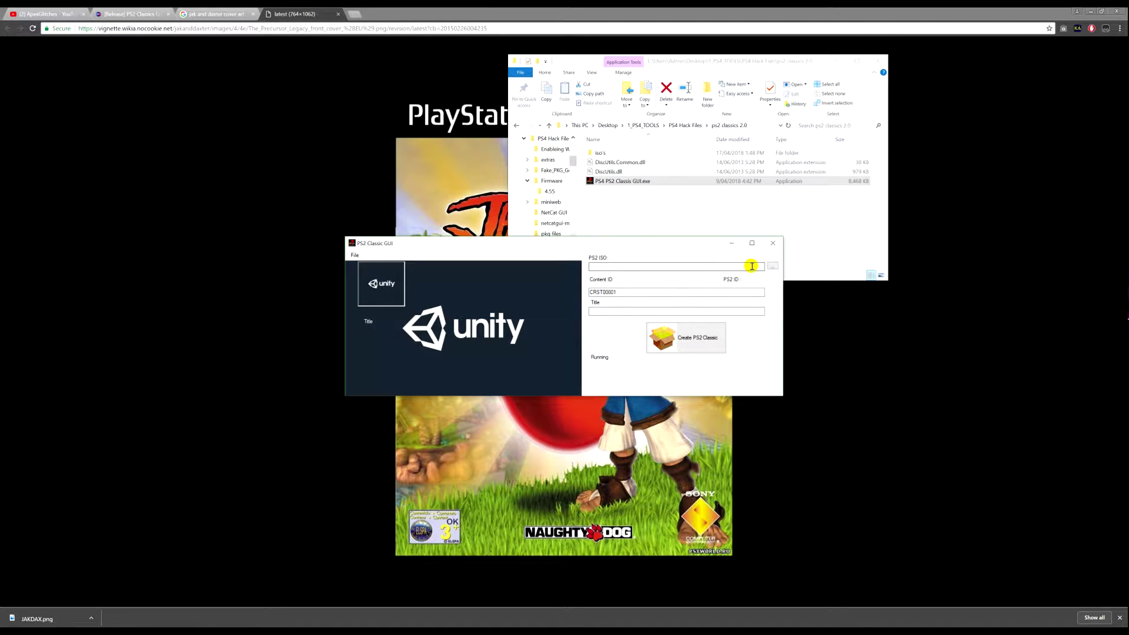
- Load JAKDAX.iso as the PS2 ISO from Desktop > 1_PS4_TOOLS > PS4 Hack Files > ps2 classics 2.0 > iso's
click(772, 266)
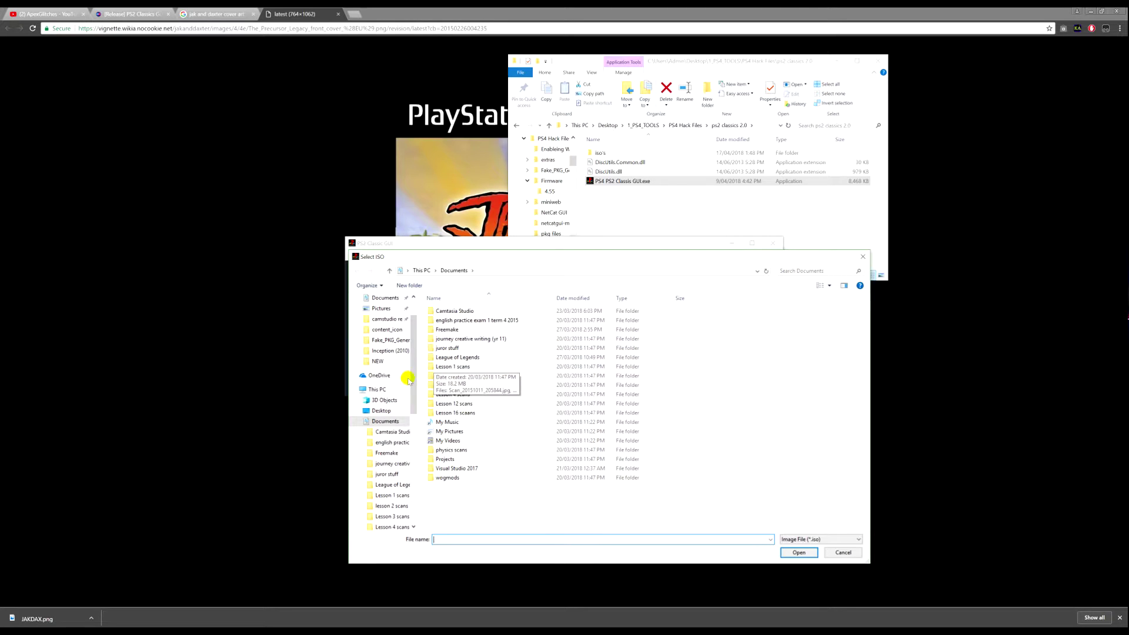
click(382, 411)
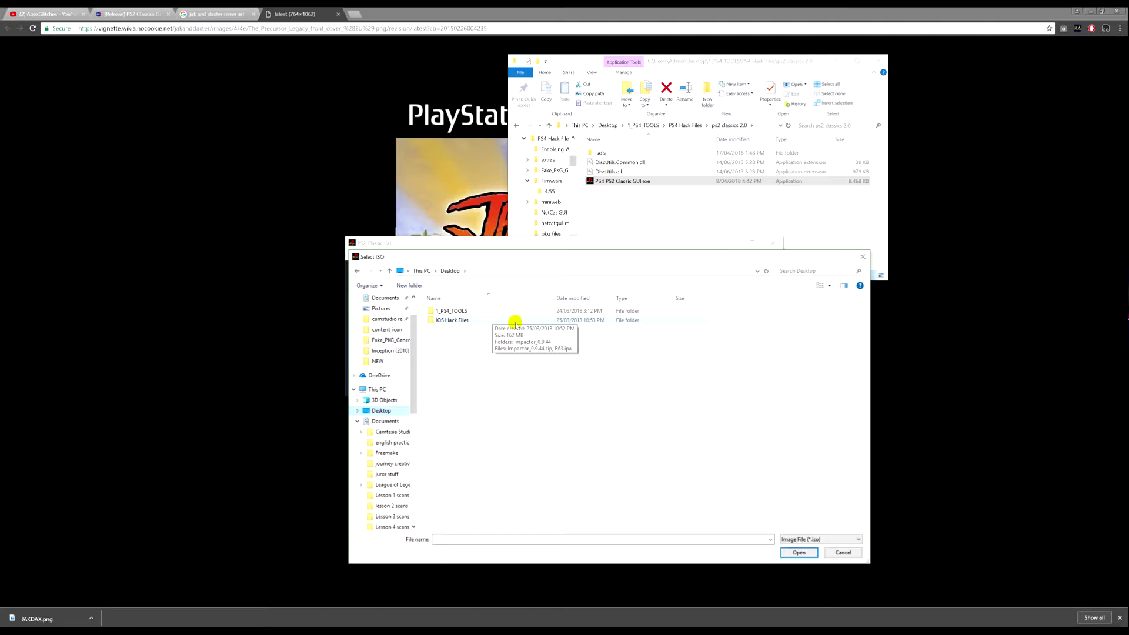
double_click(507, 312)
double_click(470, 330)
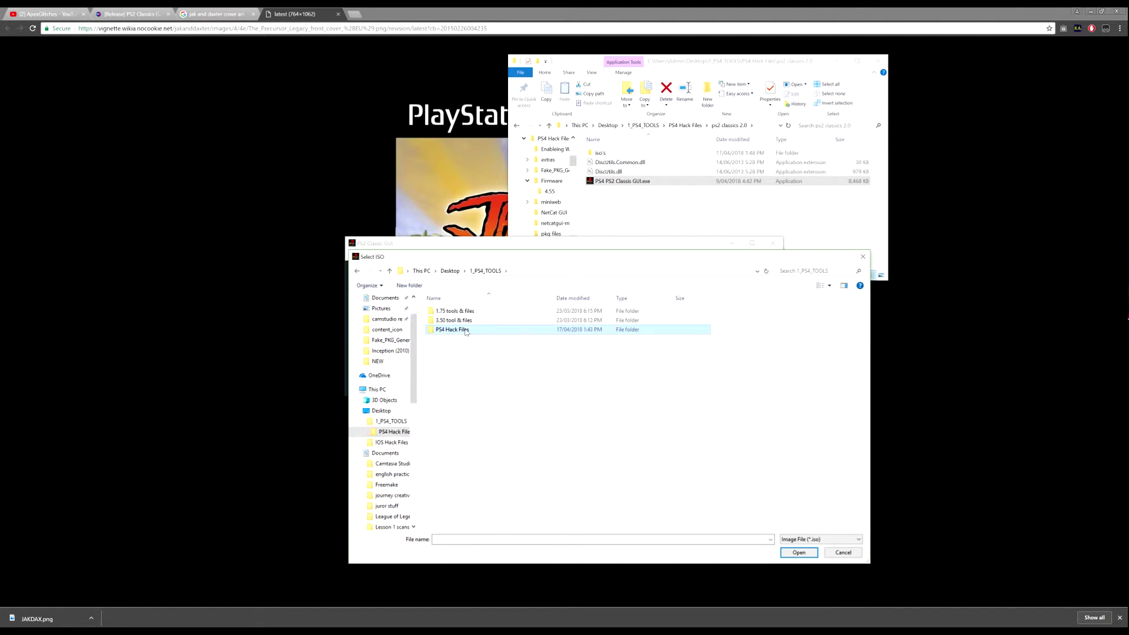
double_click(476, 384)
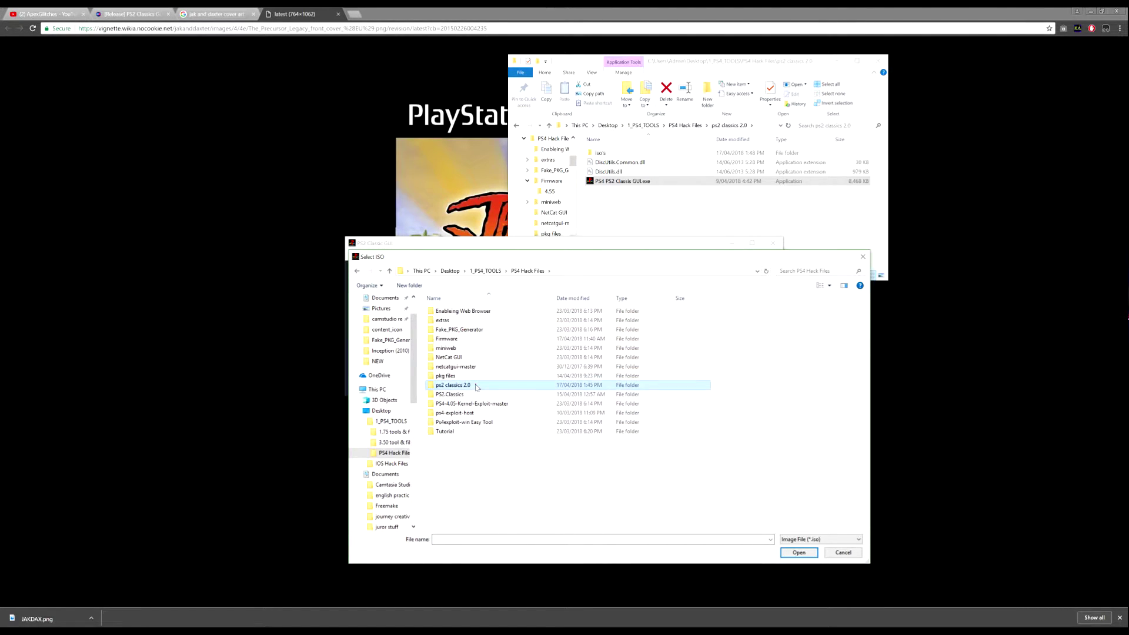
double_click(478, 312)
click(477, 313)
click(798, 552)
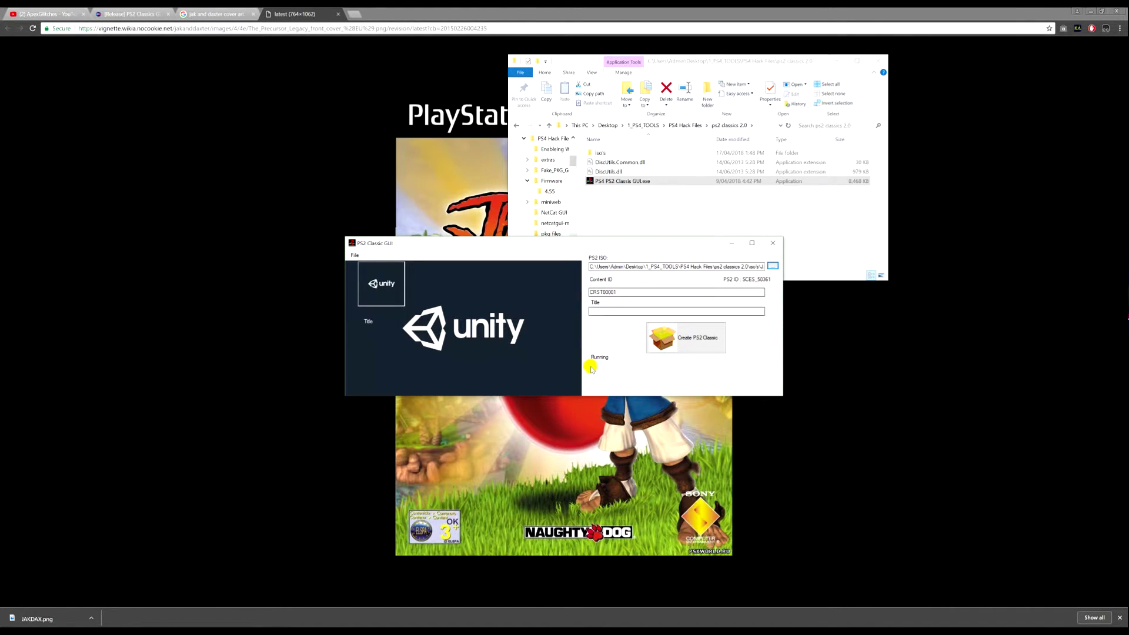
click(355, 255)
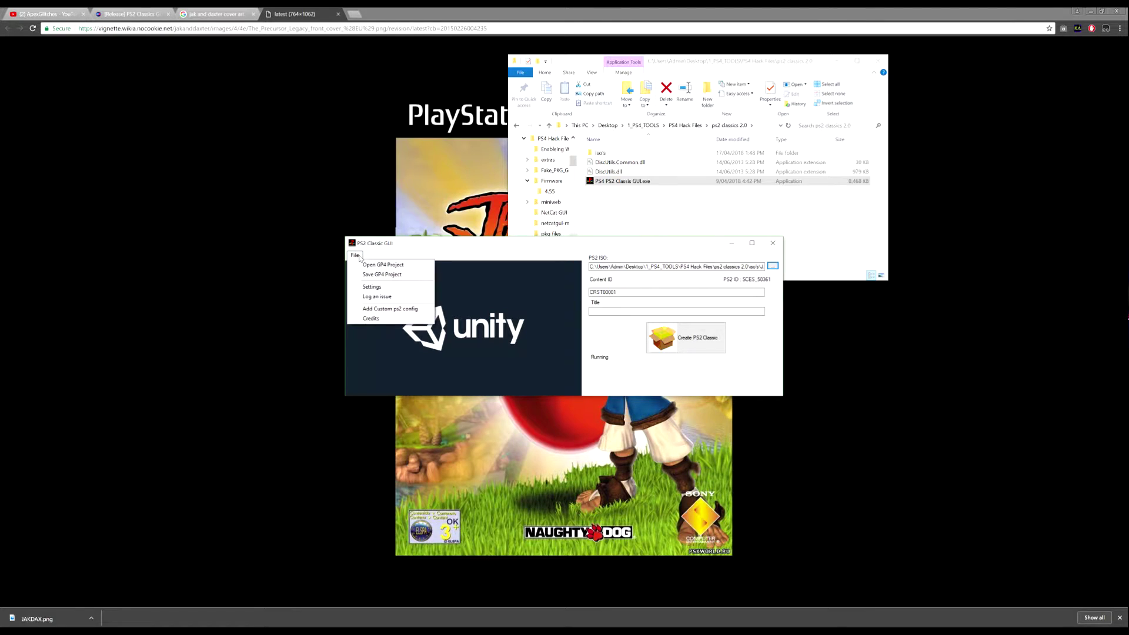
click(403, 289)
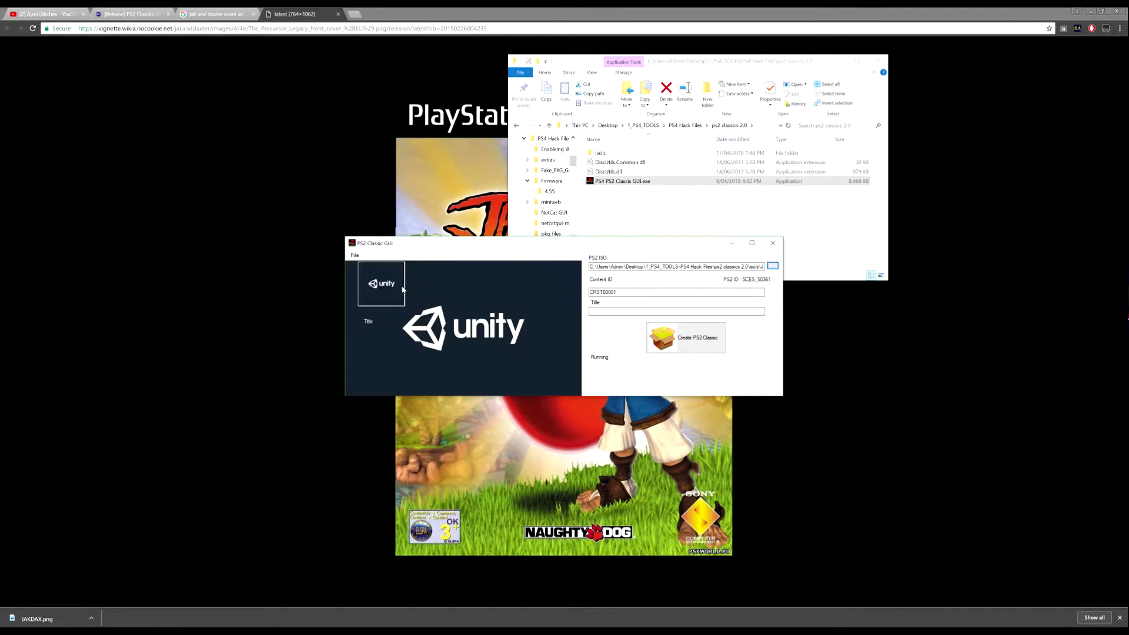
click(354, 255)
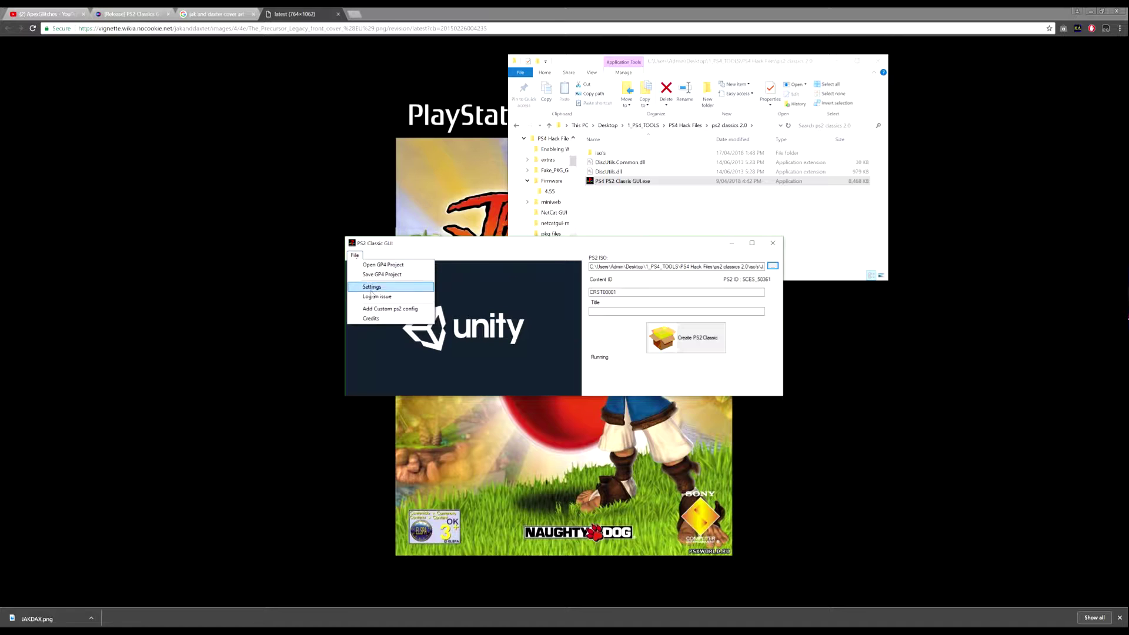
click(405, 310)
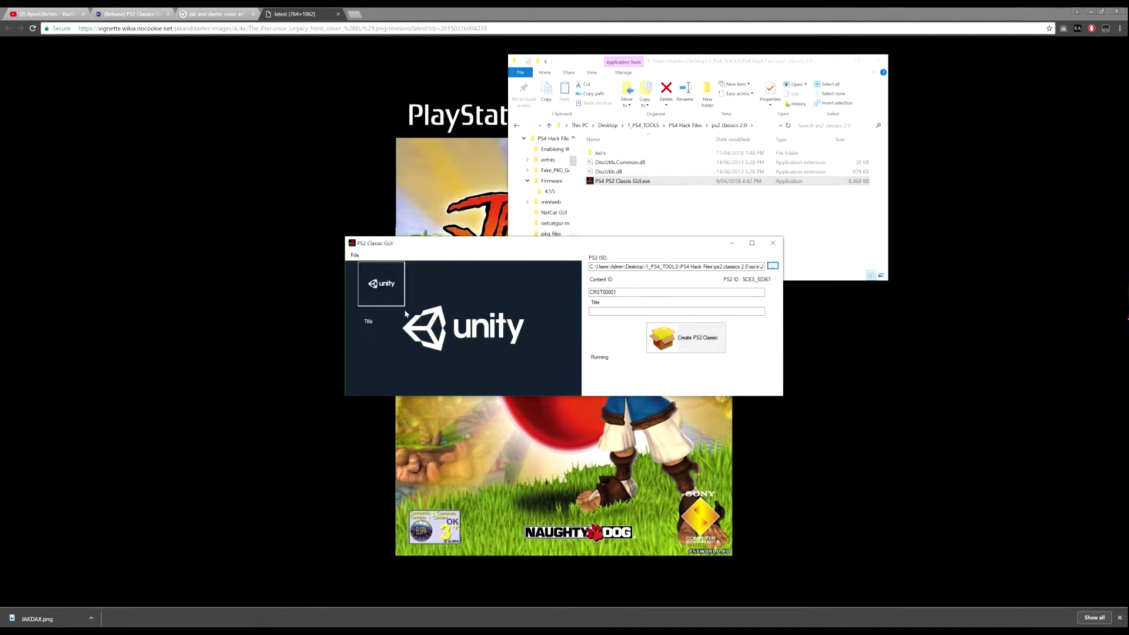
click(355, 255)
right_click(550, 317)
key(alt+Tab)
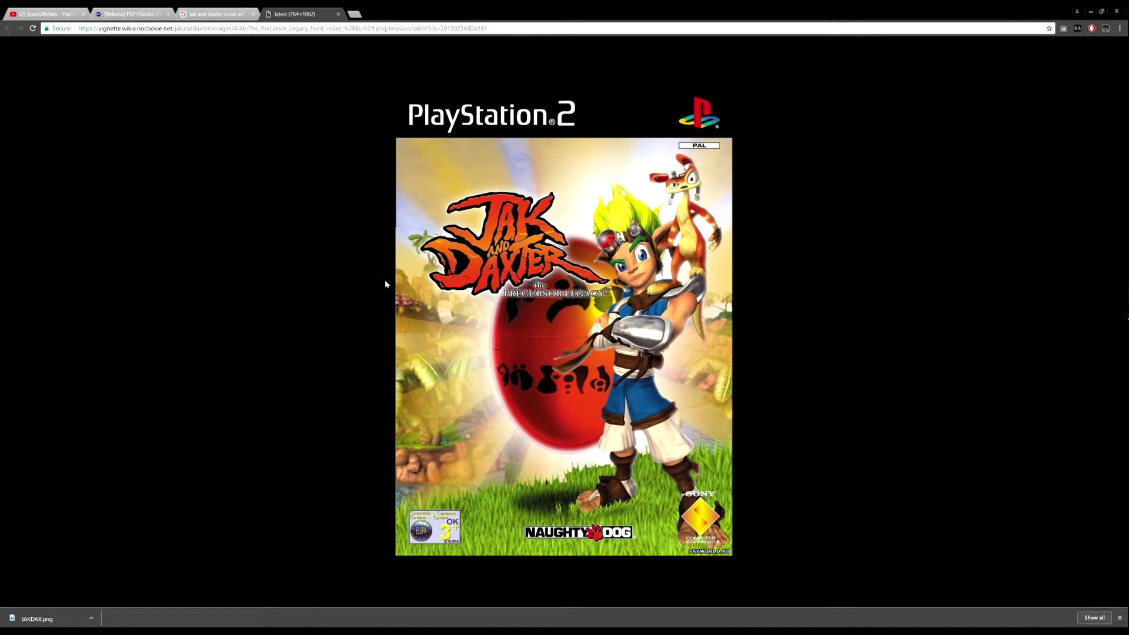
key(alt+Tab)
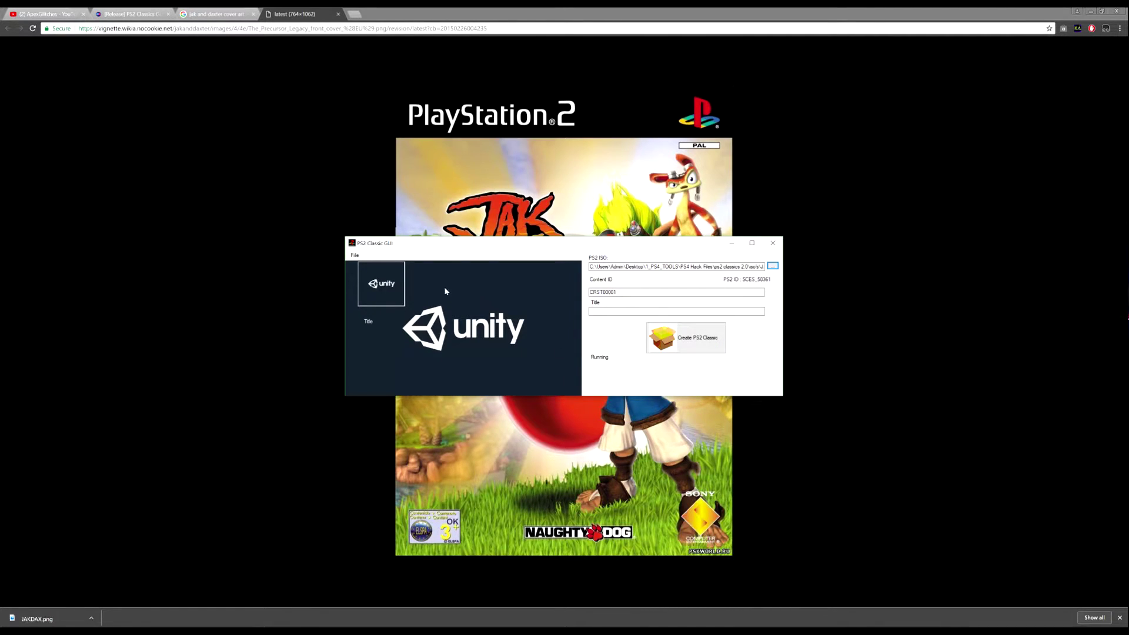
click(355, 255)
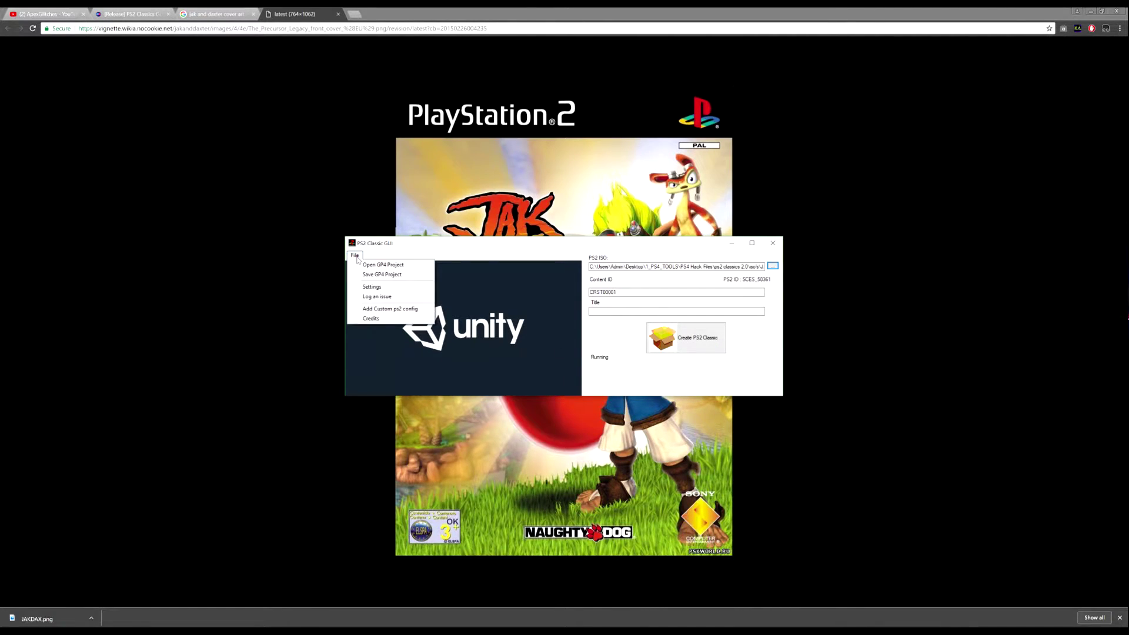
click(609, 320)
click(608, 312)
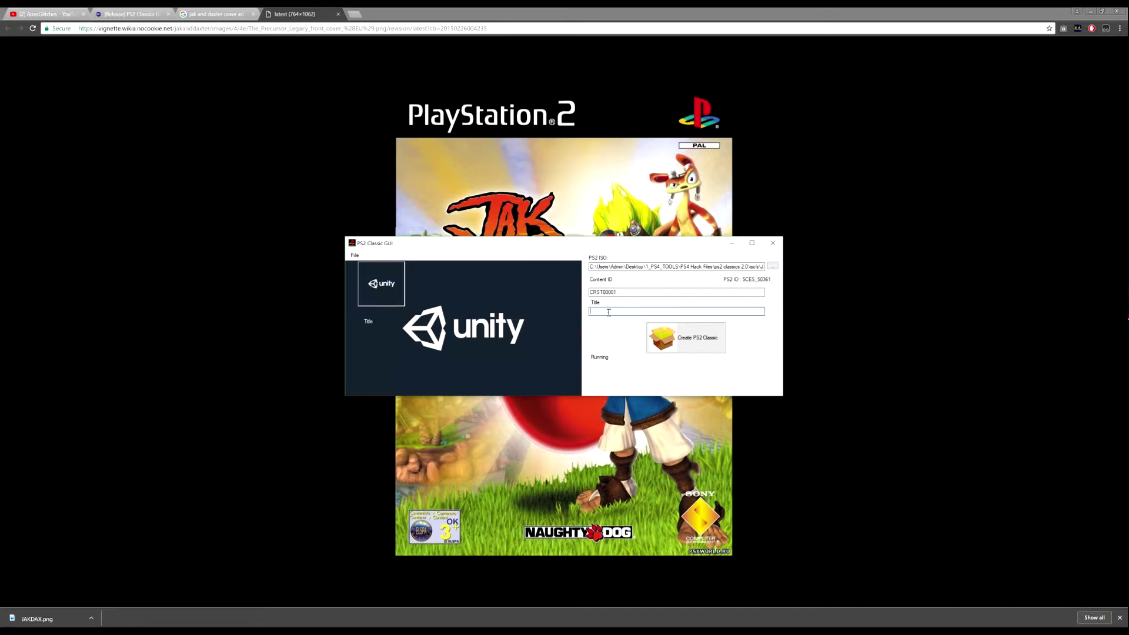
click(488, 308)
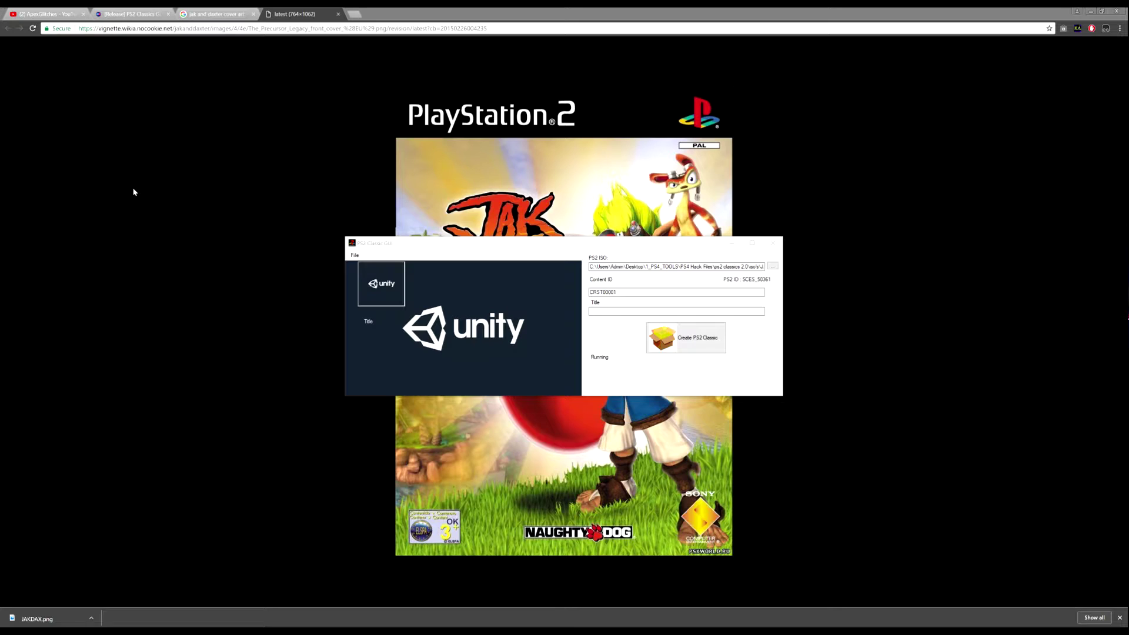
- Switch to the PS2 Classics forum thread in Chrome and read the image resolutions required by the PS4
click(130, 14)
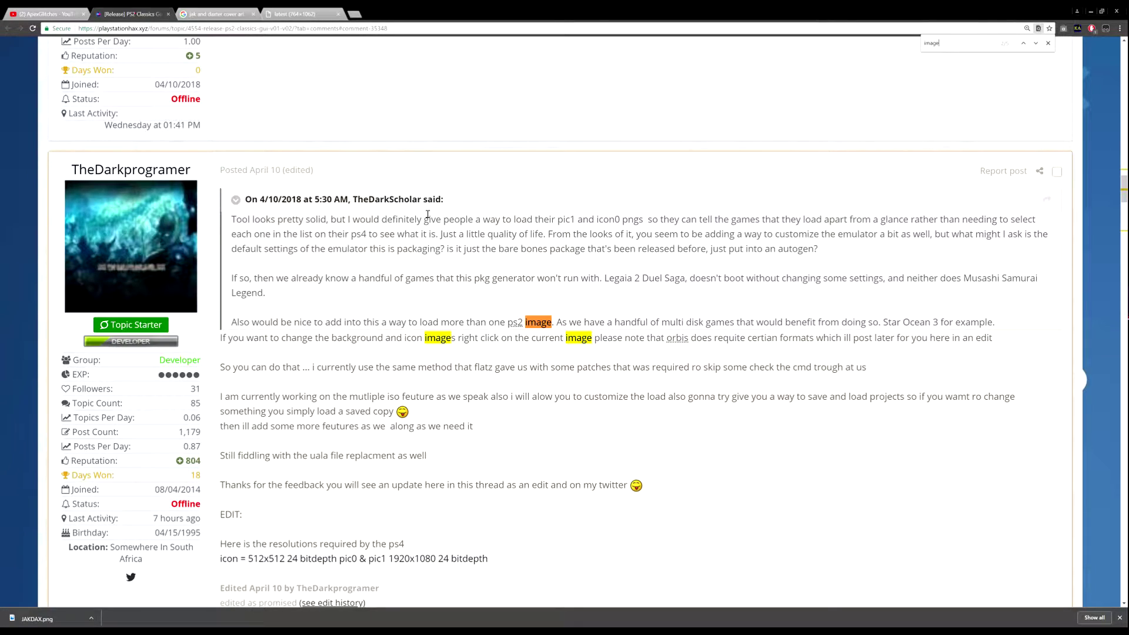
scroll(472, 396, down, 1)
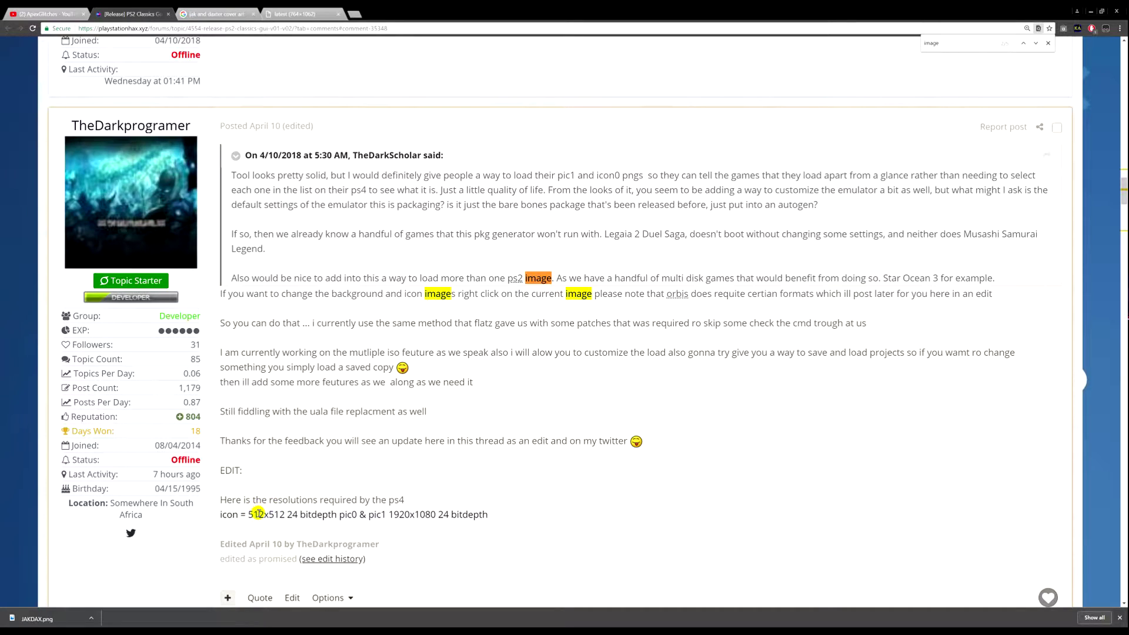
click(276, 12)
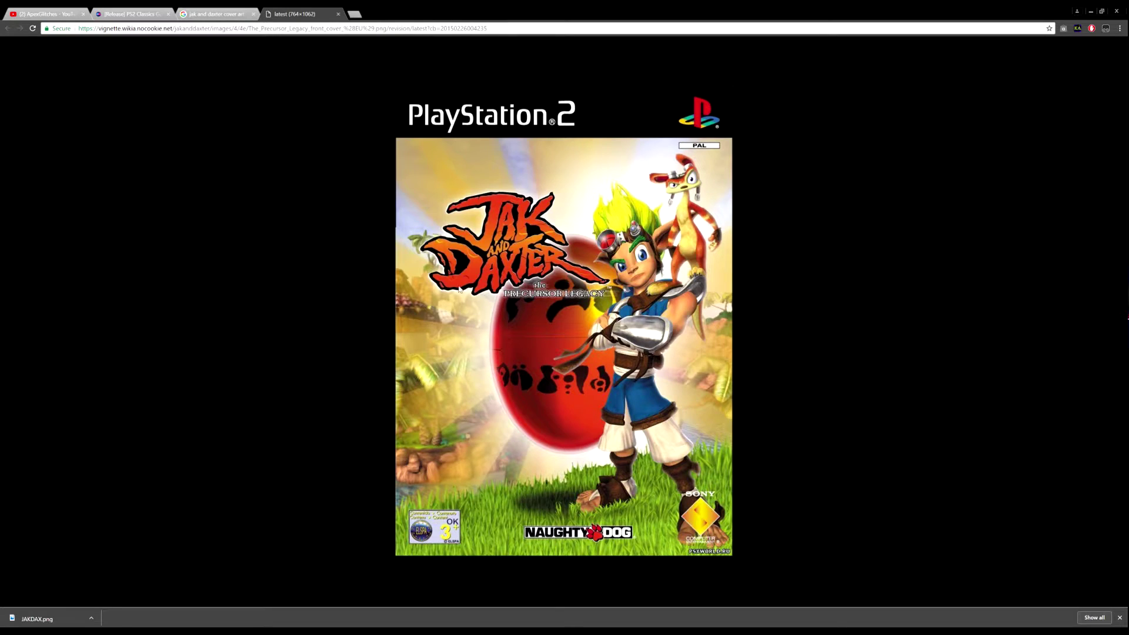
- Search Google Images for "jak and daxter icon" and preview the logo image with both characters from Naughty Dog's Twitter
click(216, 13)
drag(169, 55, 123, 56)
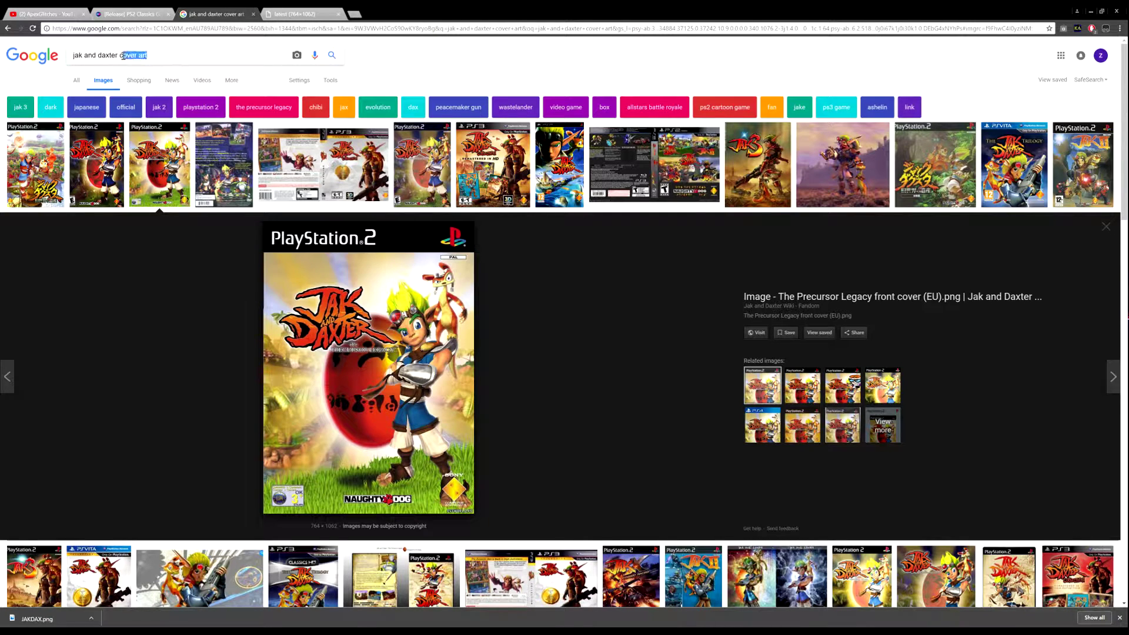
text(icon)
key(Return)
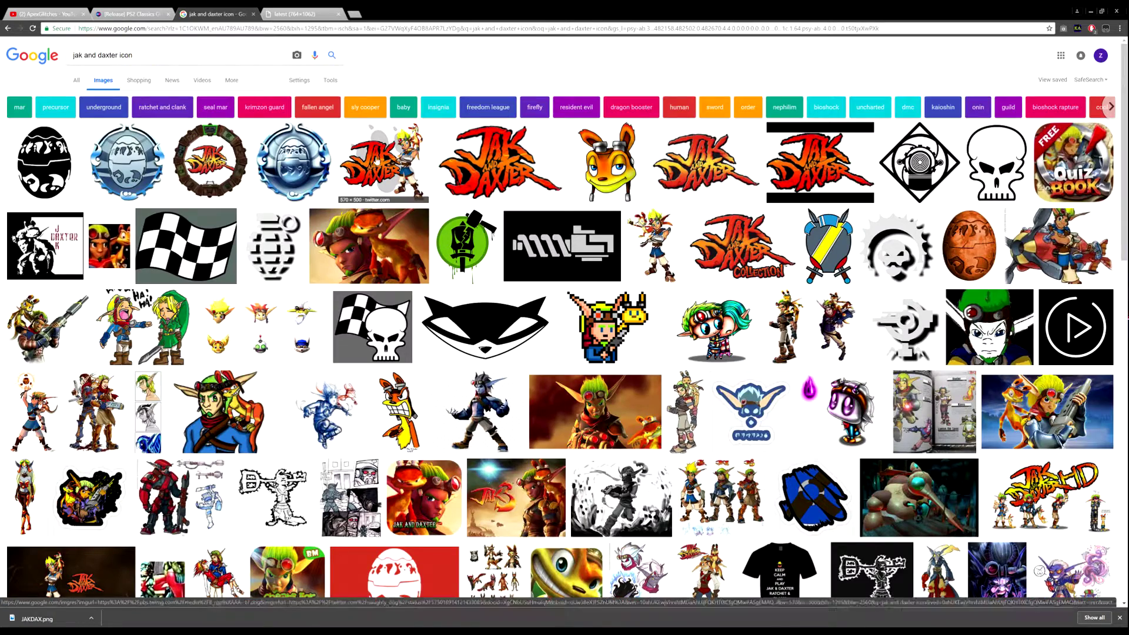
click(376, 160)
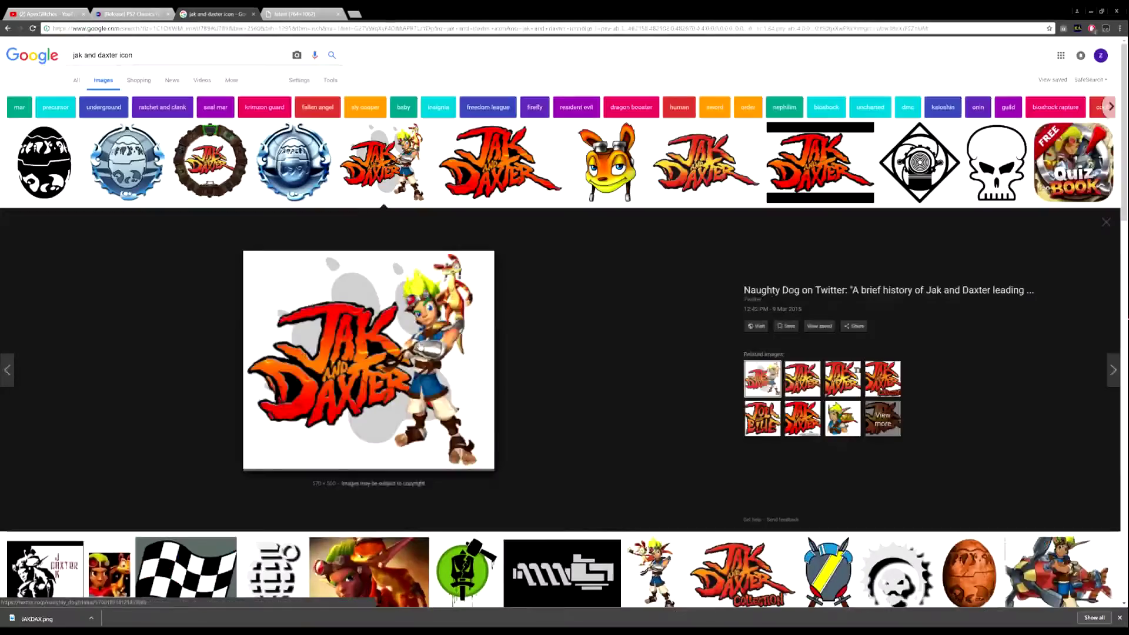
- Open the previewed Jak and Daxter logo image in its own tab and switch to it
right_click(420, 338)
click(475, 406)
click(301, 13)
- Save the logo image as JAKDAXico.jpg in the iso's folder of ps2 classics 2.0
right_click(561, 300)
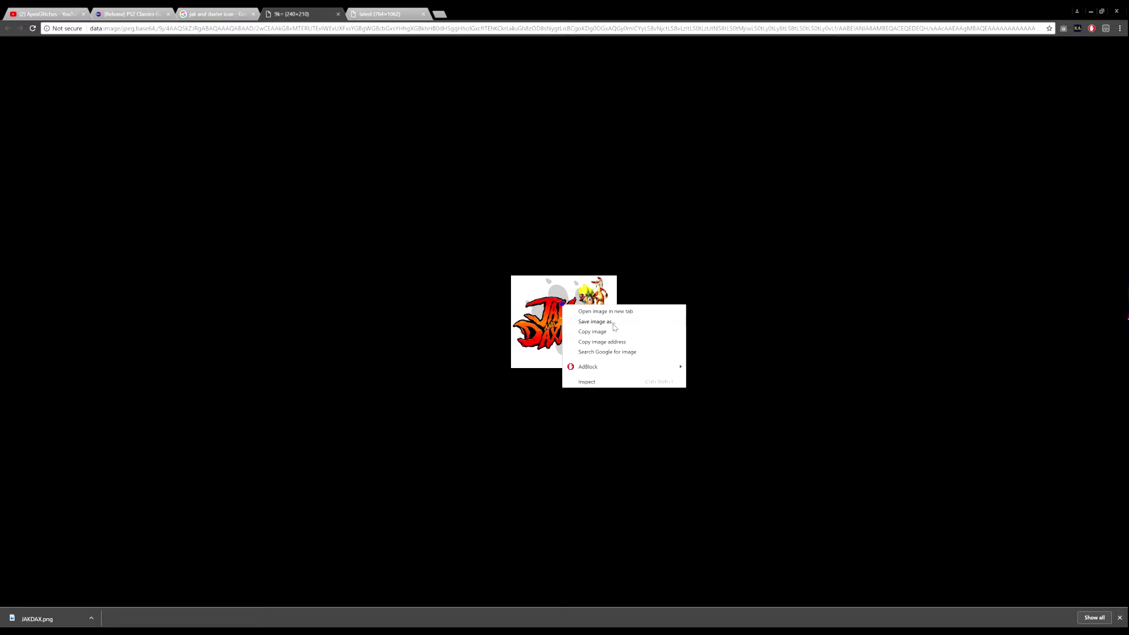
click(606, 312)
click(353, 345)
click(351, 365)
click(348, 189)
click(341, 334)
click(325, 334)
text(ico)
key(Delete)
key(Delete)
key(Delete)
key(Delete)
text(.jpg)
key(Return)
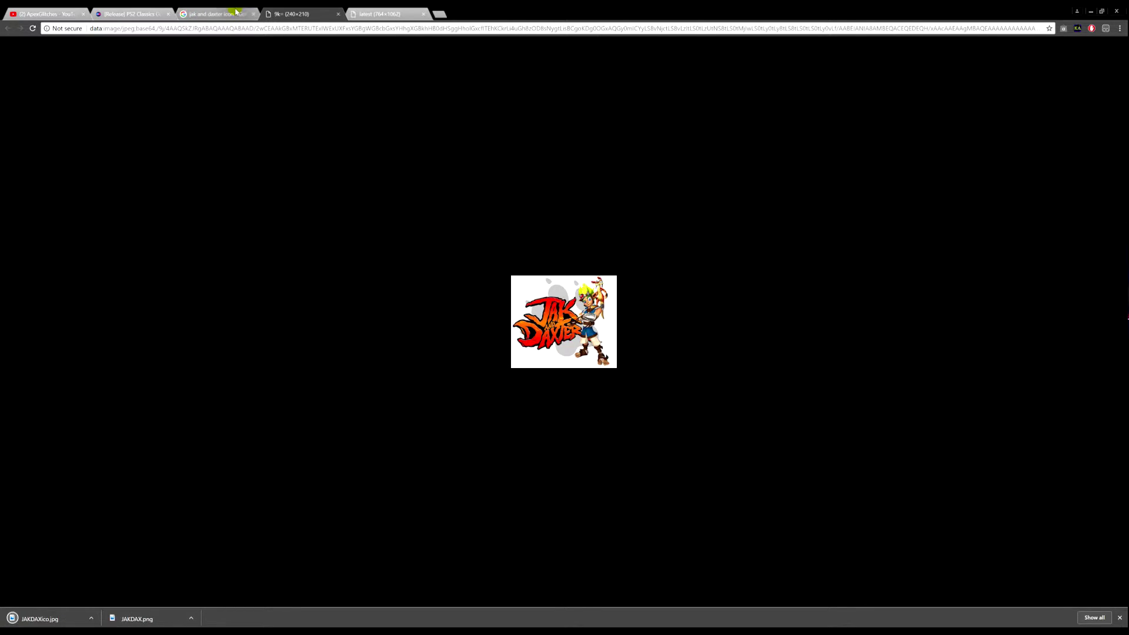
- Recheck the icon resolution in the forum thread, and open the Precursor Legacy map artwork from the image results in a new tab
click(157, 17)
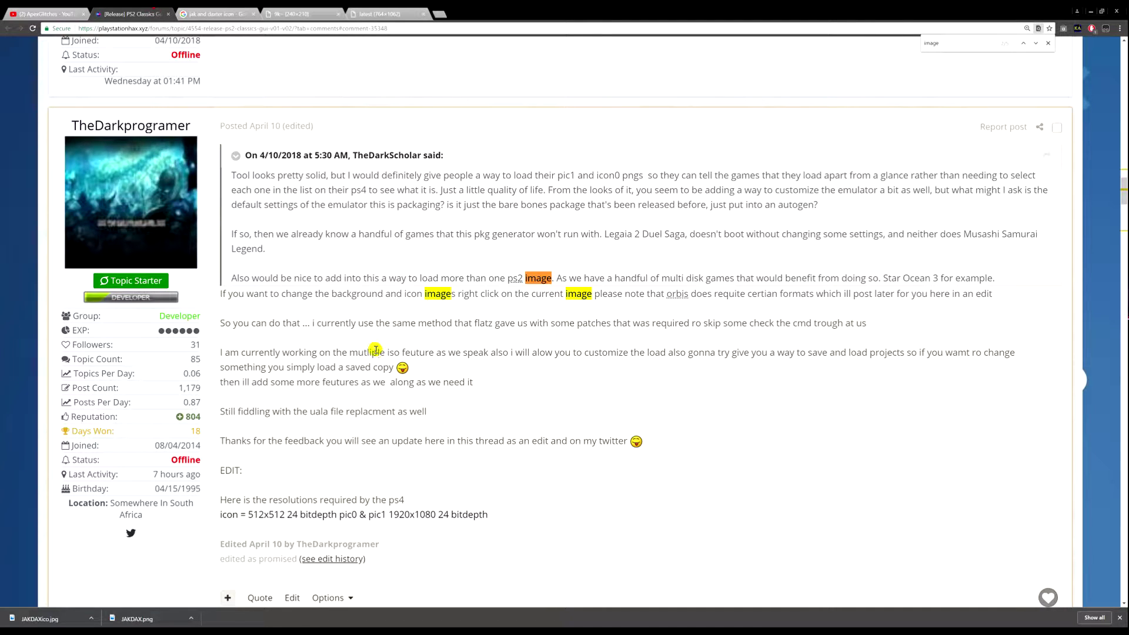
key(ctrl+Tab)
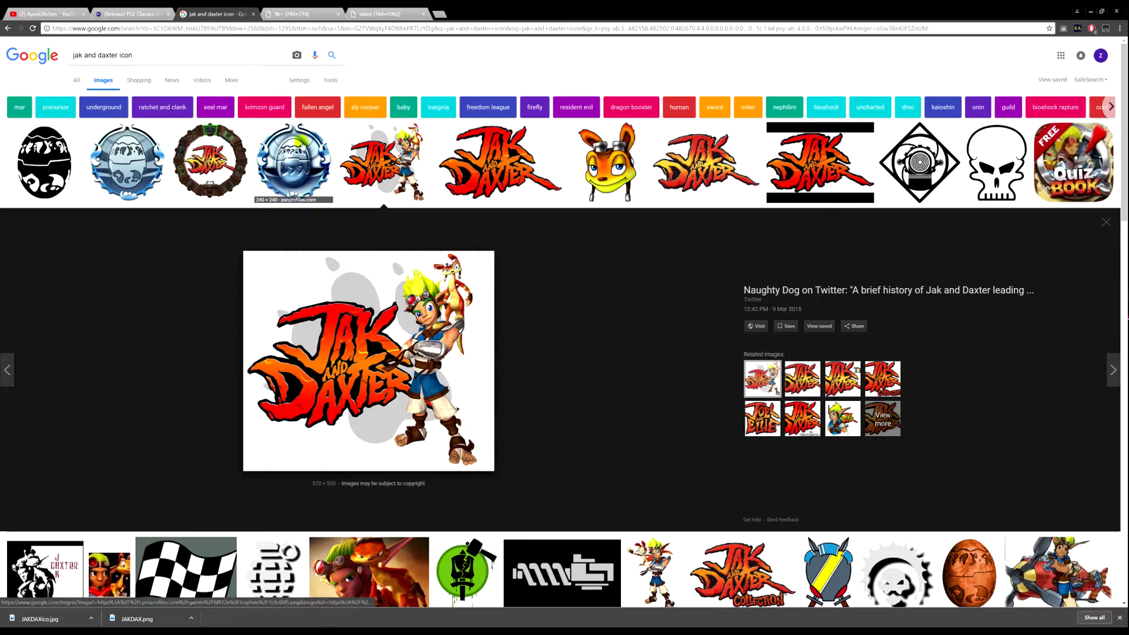
scroll(506, 273, down, 8)
scroll(506, 274, down, 14)
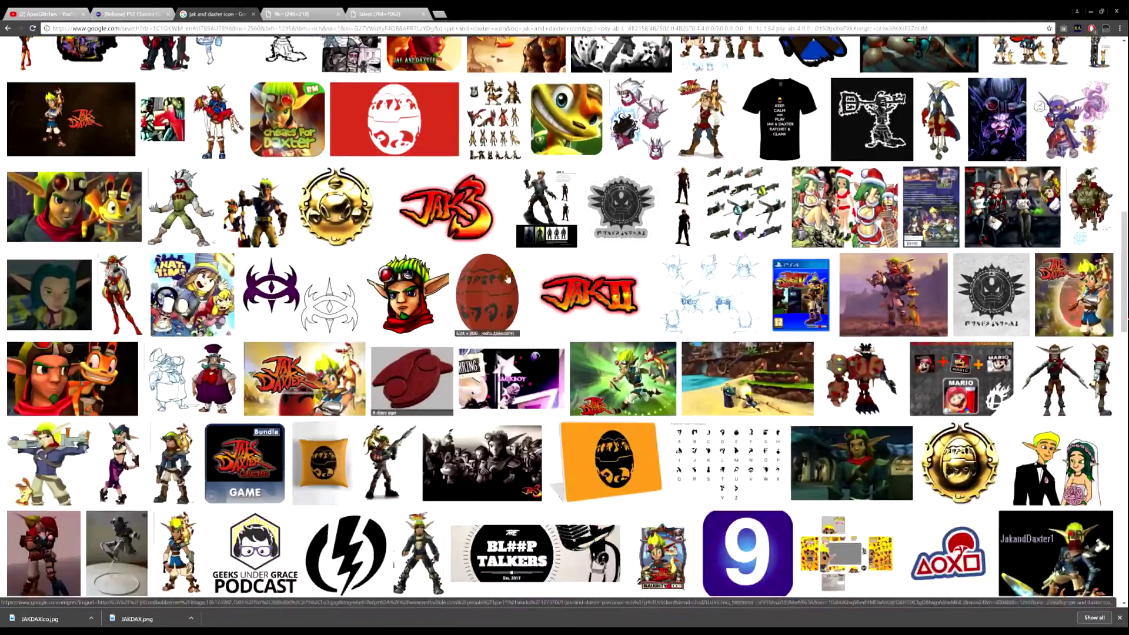
scroll(506, 273, down, 2)
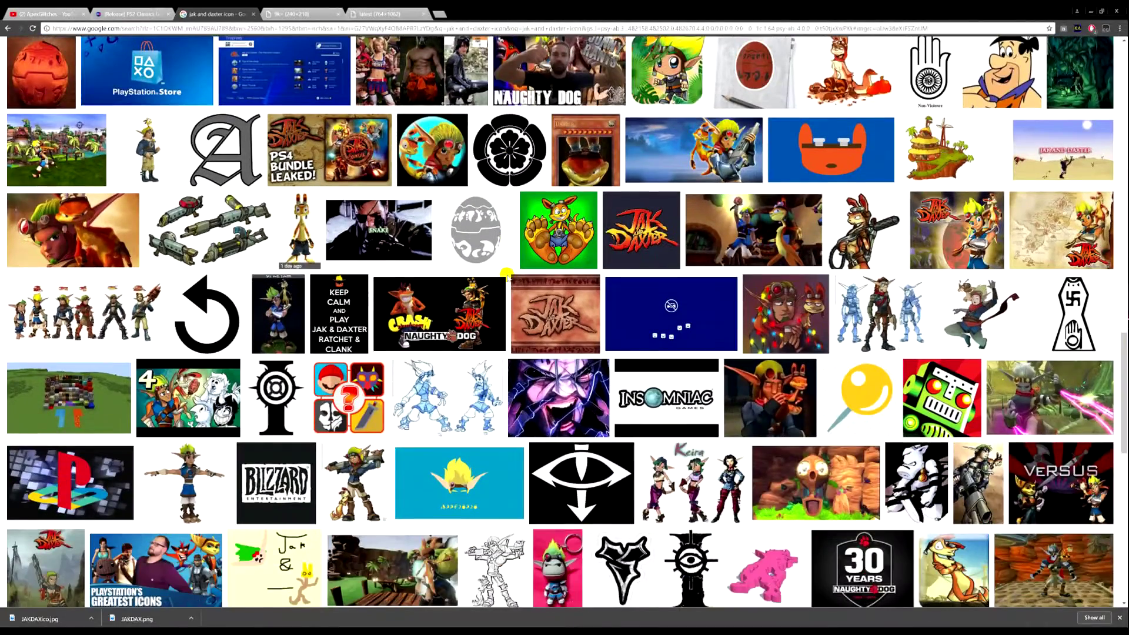
click(1070, 234)
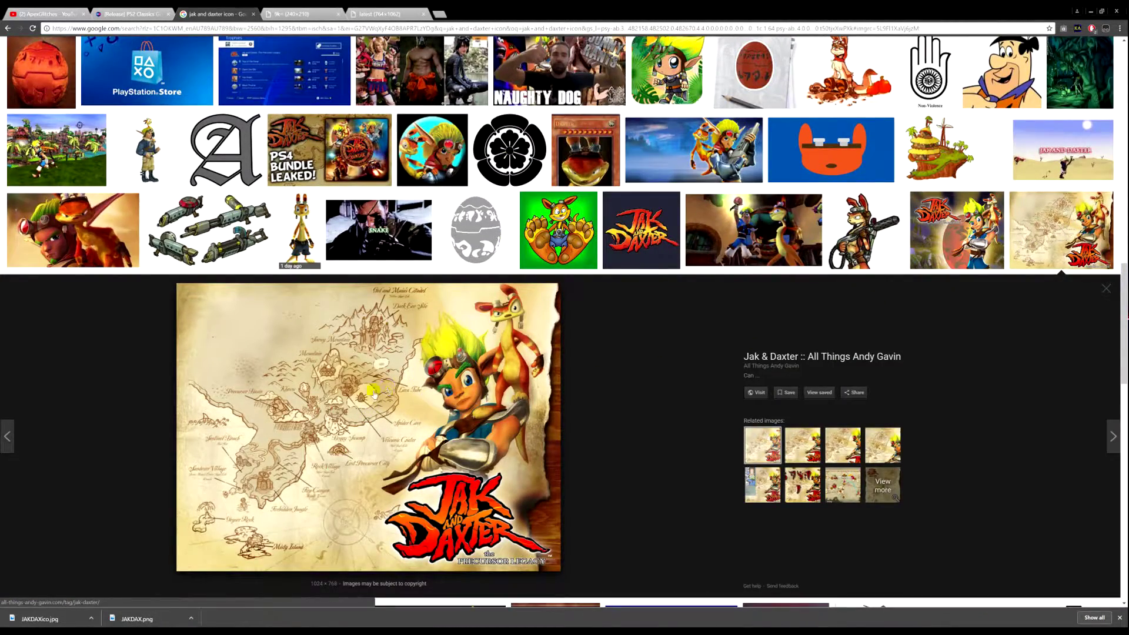
right_click(464, 359)
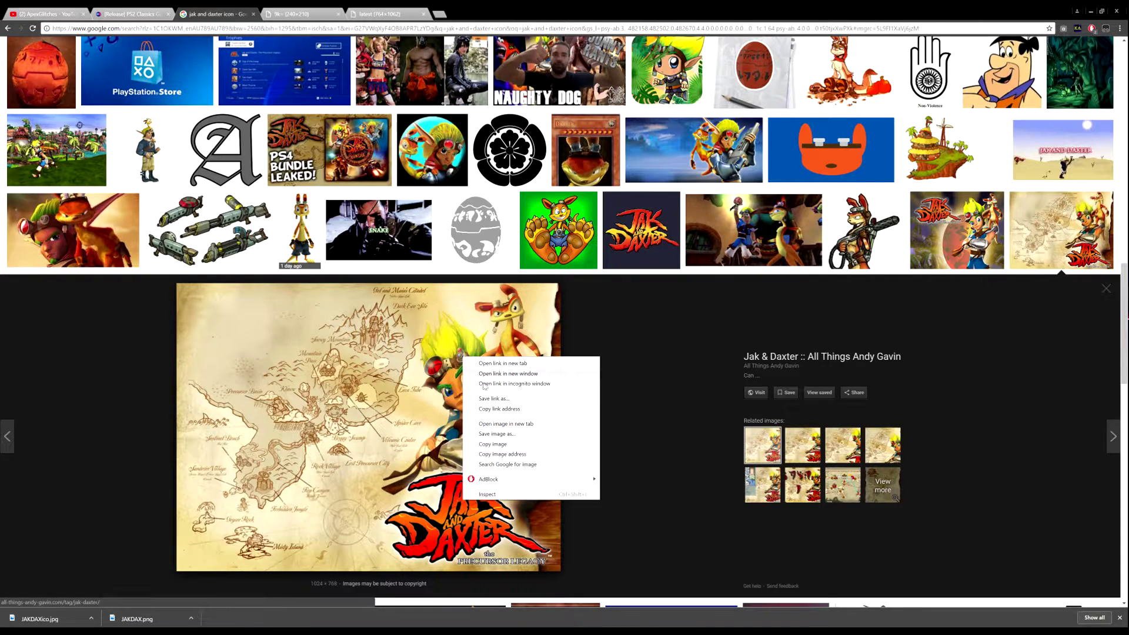
click(509, 424)
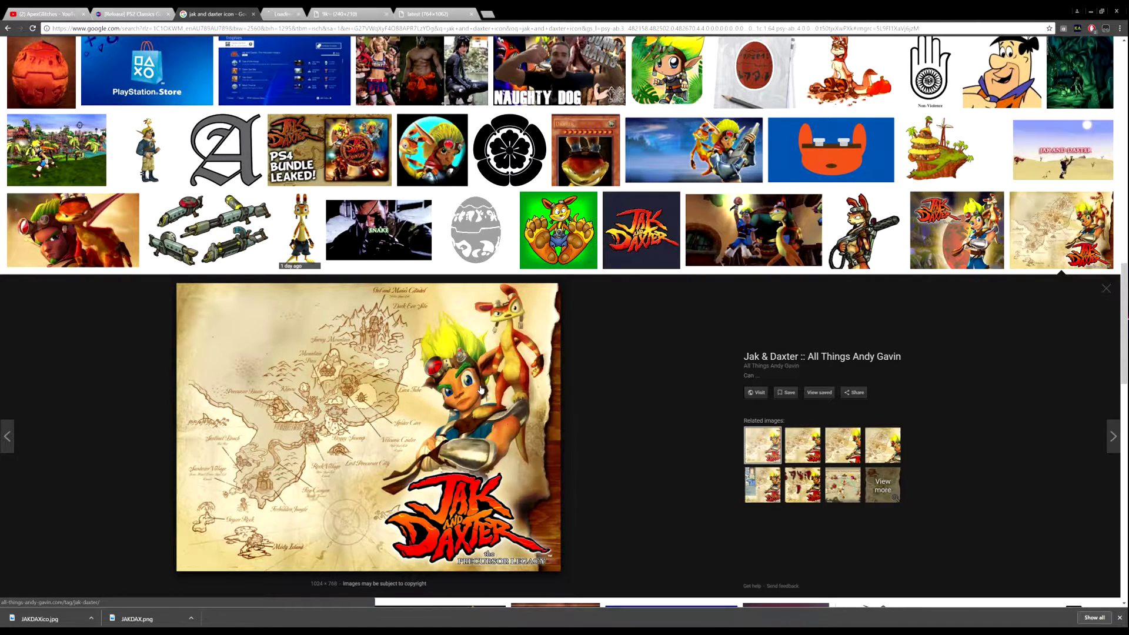
click(301, 16)
- Save the Precursor Legacy map artwork as JAKDAXico2.jpg in the iso's folder
right_click(486, 346)
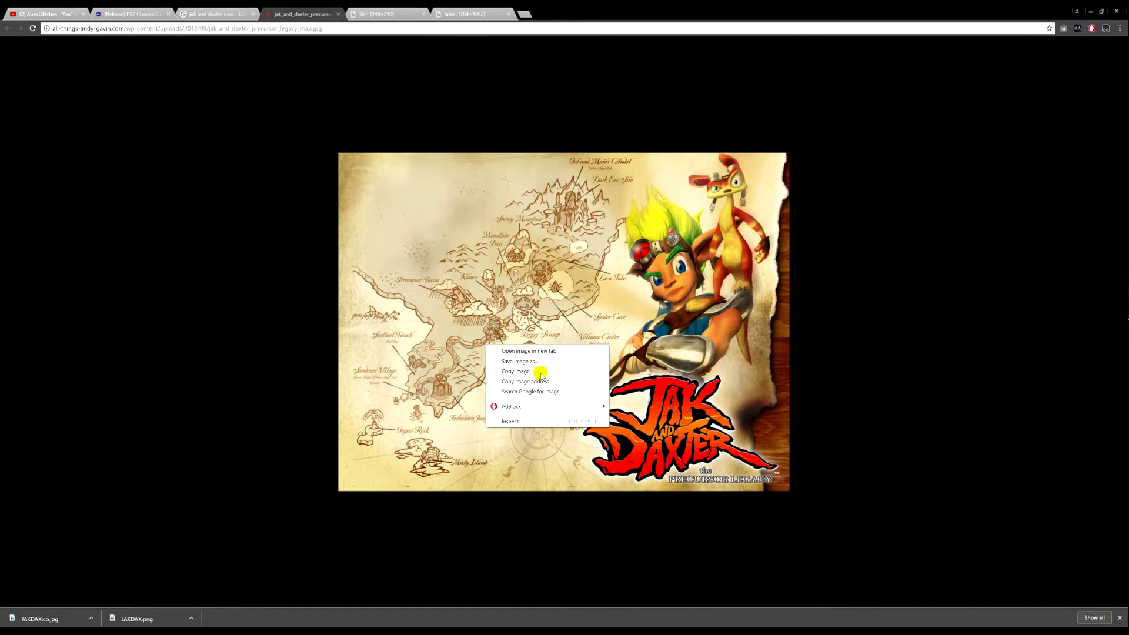
click(554, 361)
click(355, 209)
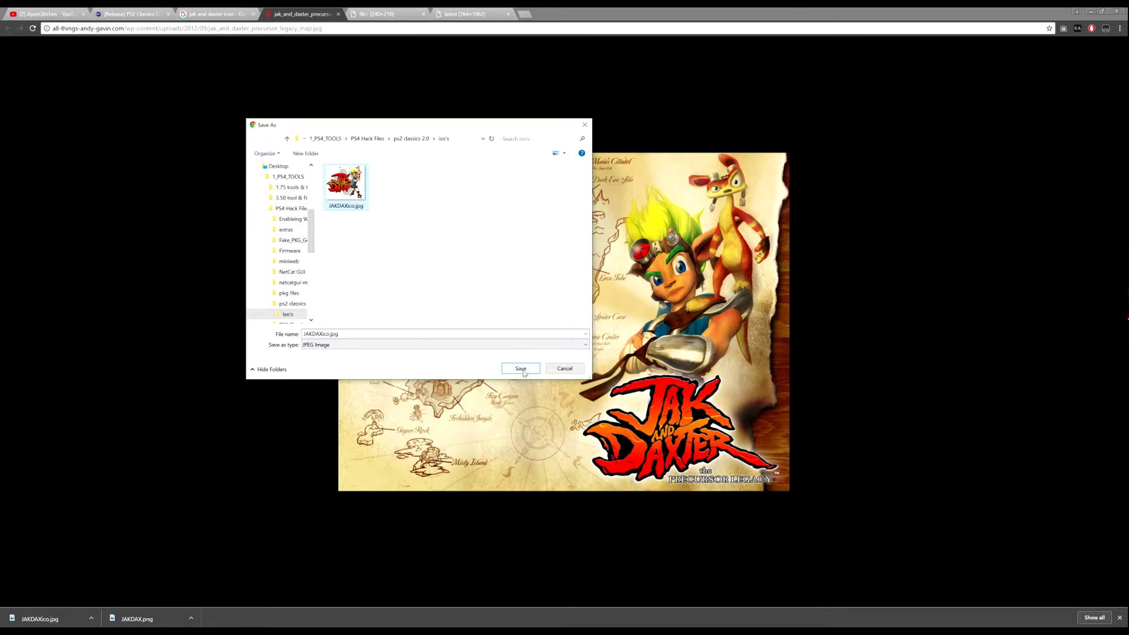
click(407, 188)
double_click(332, 333)
click(330, 334)
text(2)
click(509, 367)
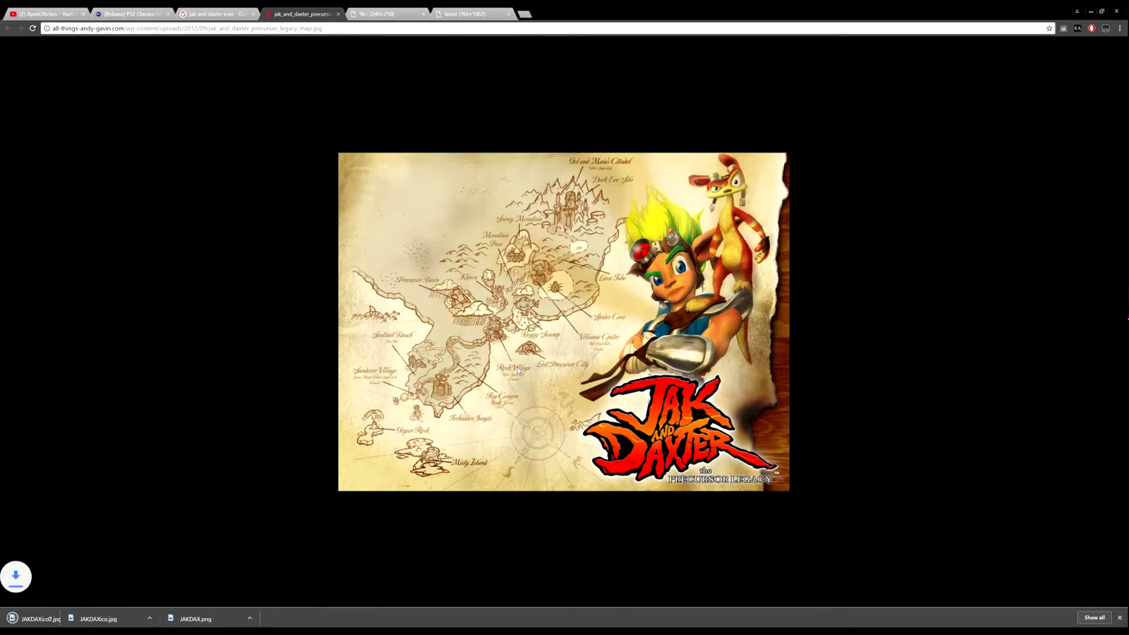
- Switch to Photoshop, create a new 512 x 512 pixel document with a white background, and close the earlier logo document without saving
key(alt+Tab)
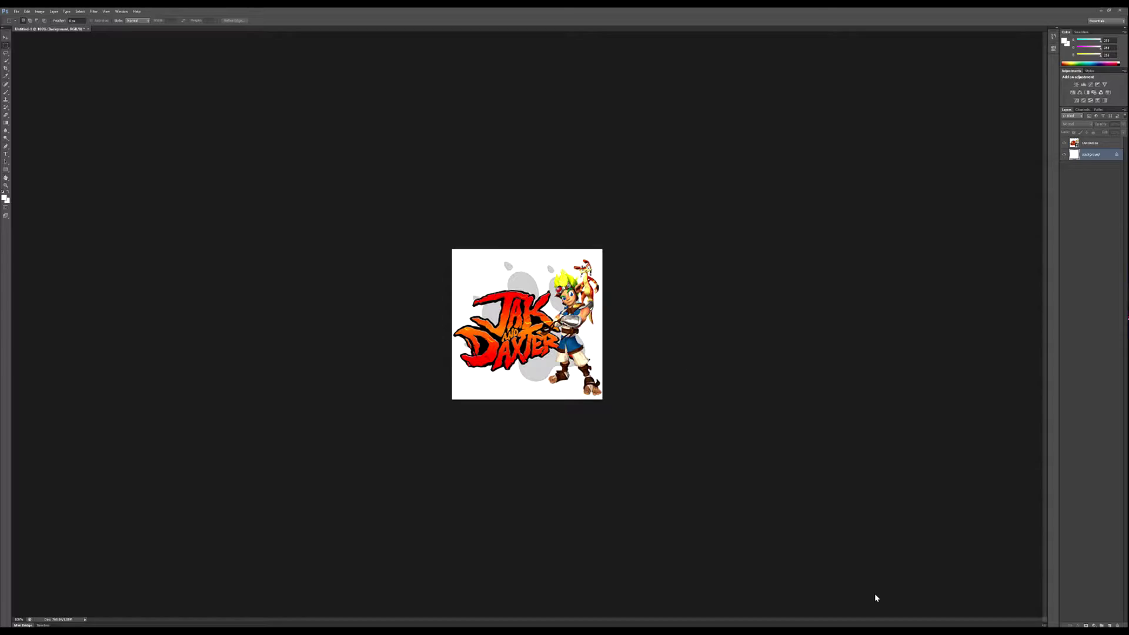
click(16, 11)
click(26, 20)
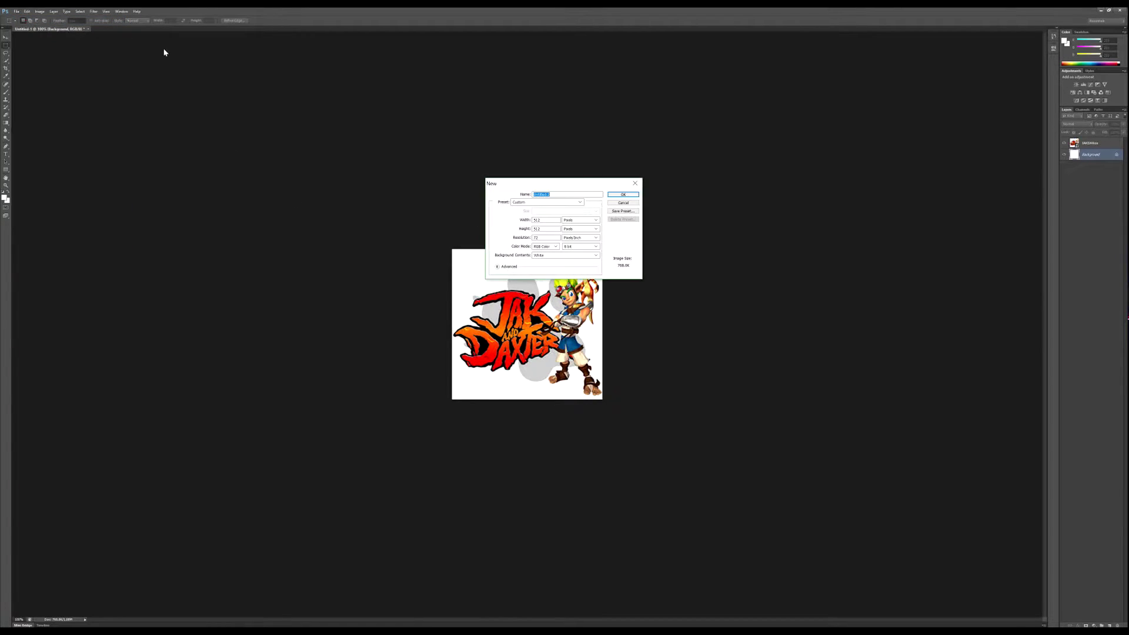
click(623, 194)
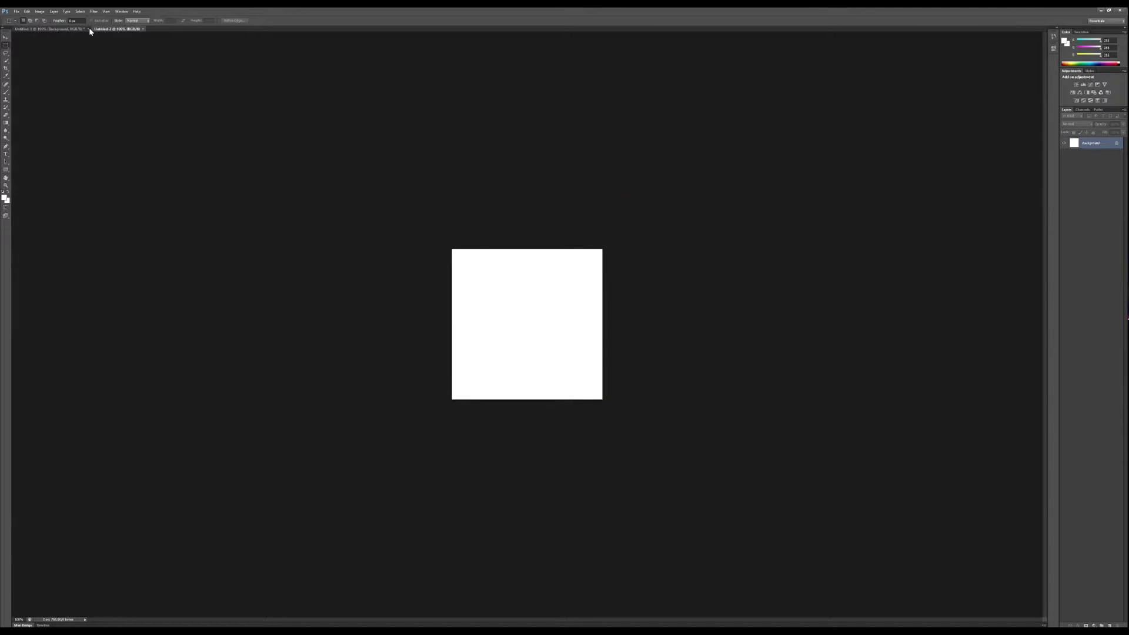
click(90, 28)
click(540, 231)
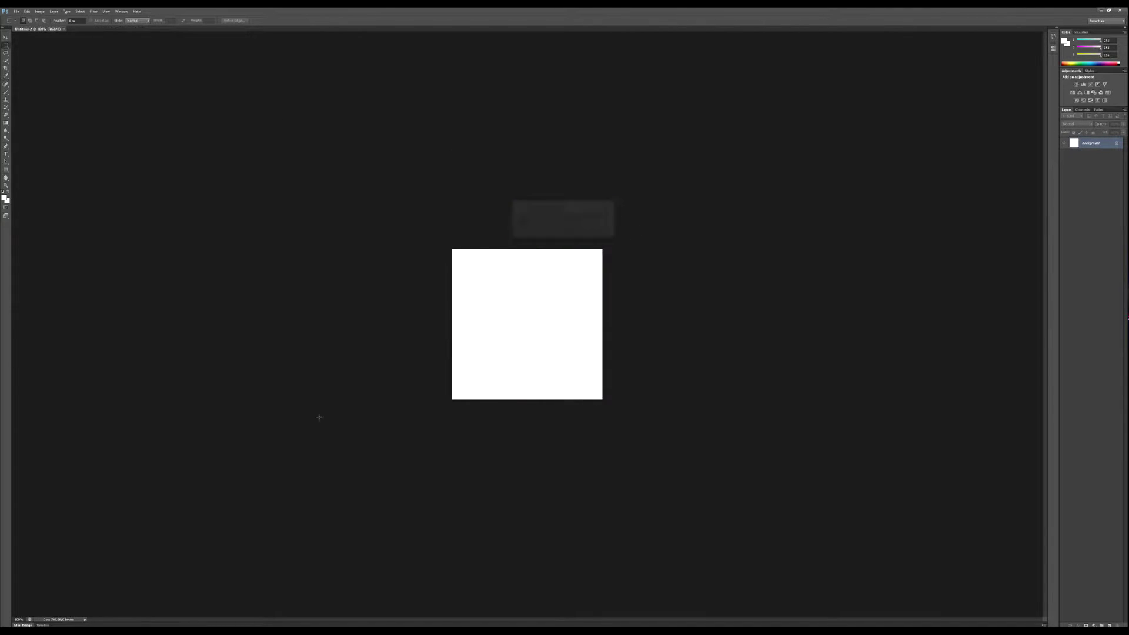
- Place JAKDAXico2.jpg from the iso's folder into the blank document
key(alt+Tab)
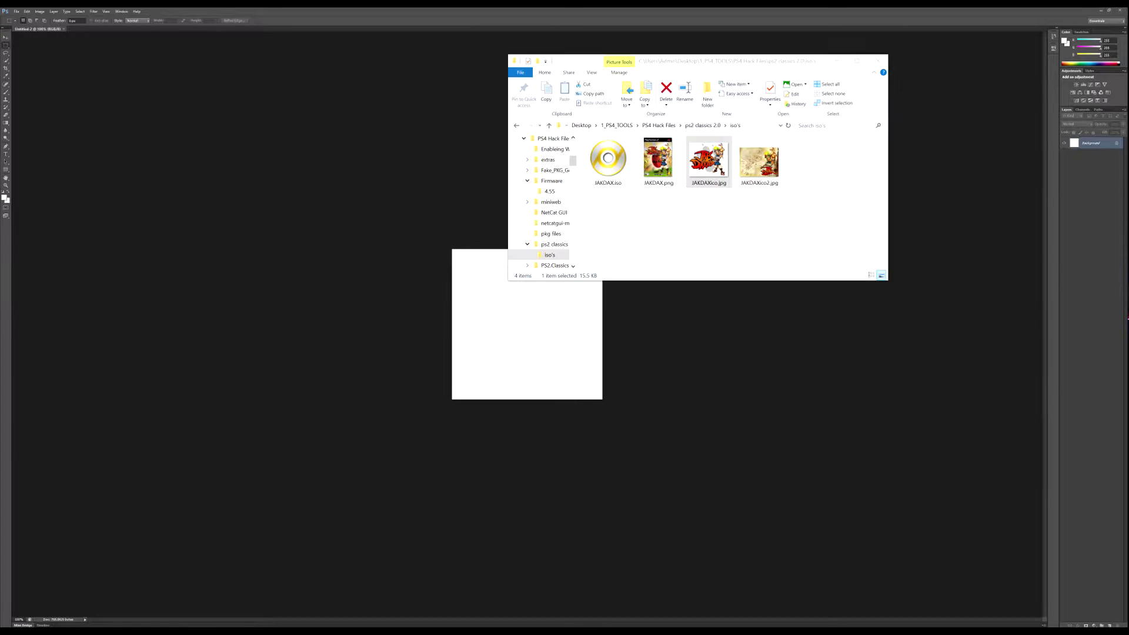
click(757, 162)
drag(754, 163, 550, 322)
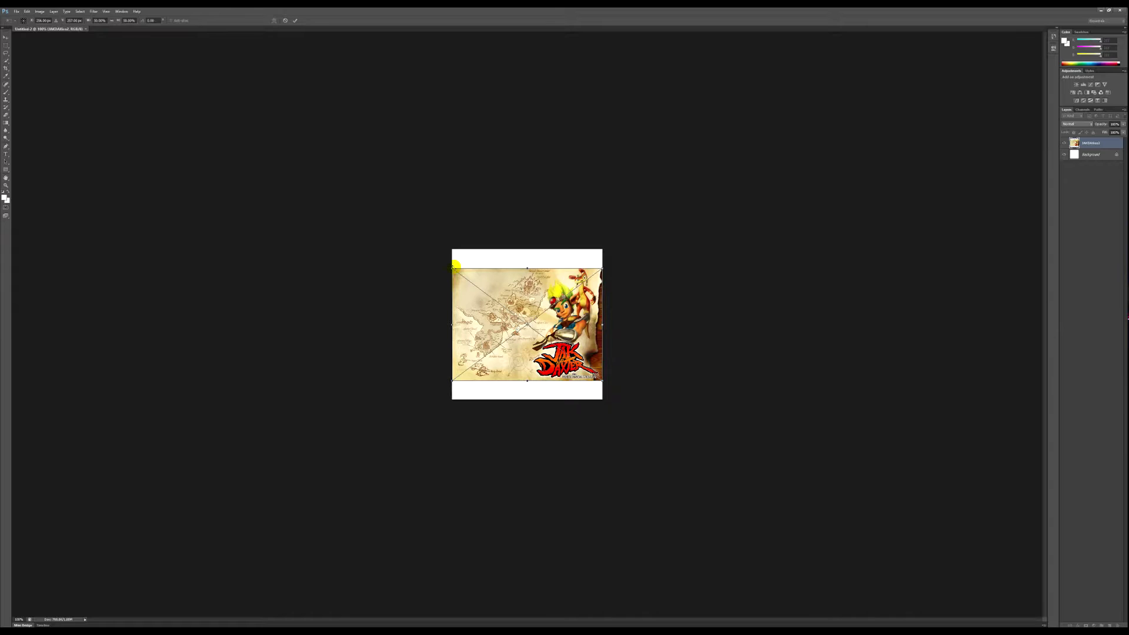
- Scale the placed map artwork up proportionally to about 68% so it covers the whole square canvas
drag(454, 268, 434, 235)
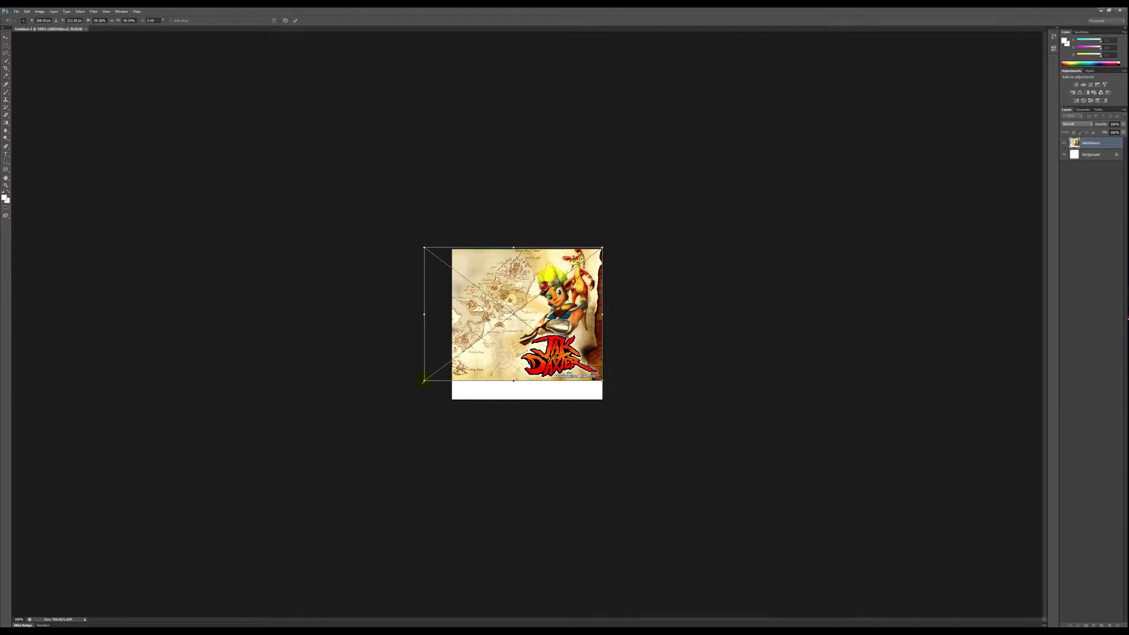
drag(420, 390, 403, 409)
click(506, 371)
drag(506, 370, 509, 373)
- Nudge the scaled artwork slightly to the right within the canvas and commit the transformation
key(Right)
key(Right)
key(Right)
key(Right)
key(Right)
key(Right)
key(Right)
key(Right)
key(Right)
key(Right)
key(Right)
key(Right)
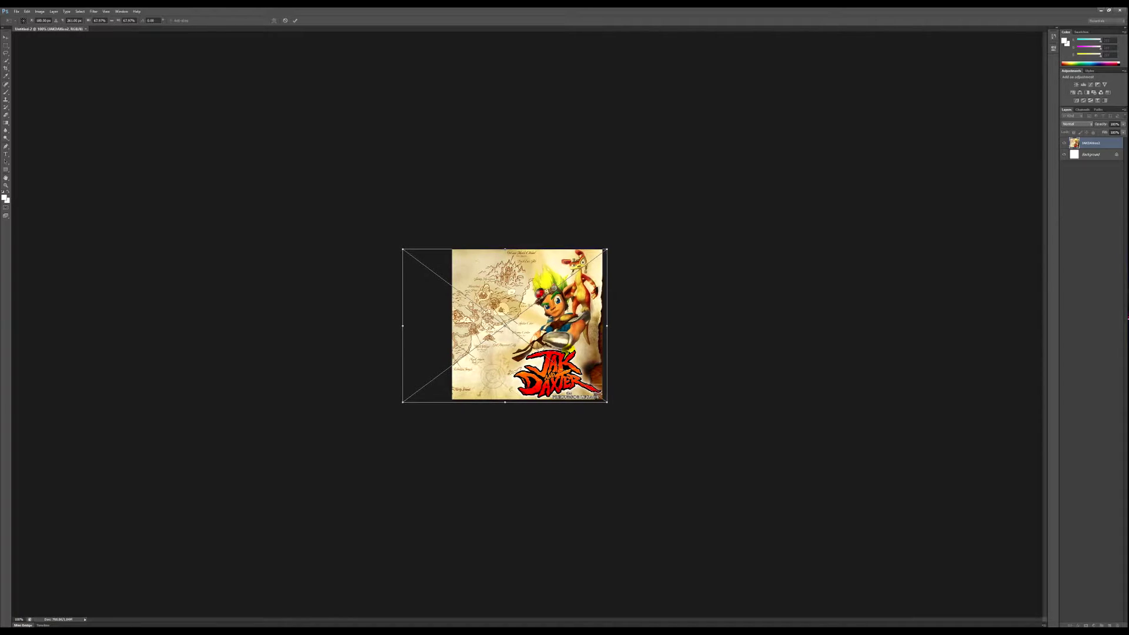
key(Right)
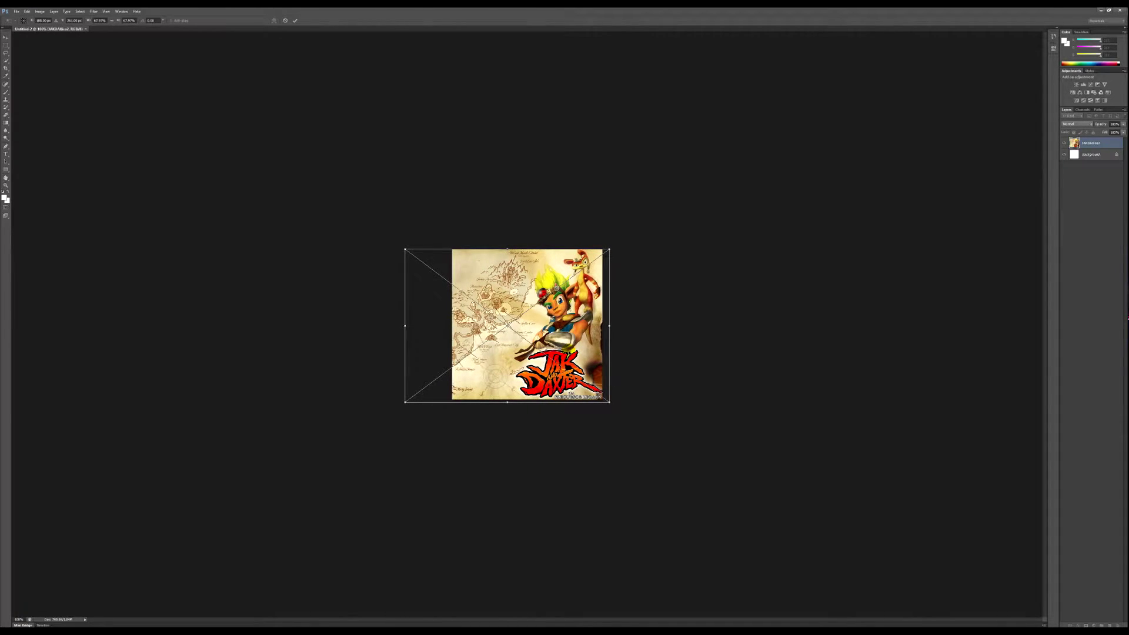
key(Return)
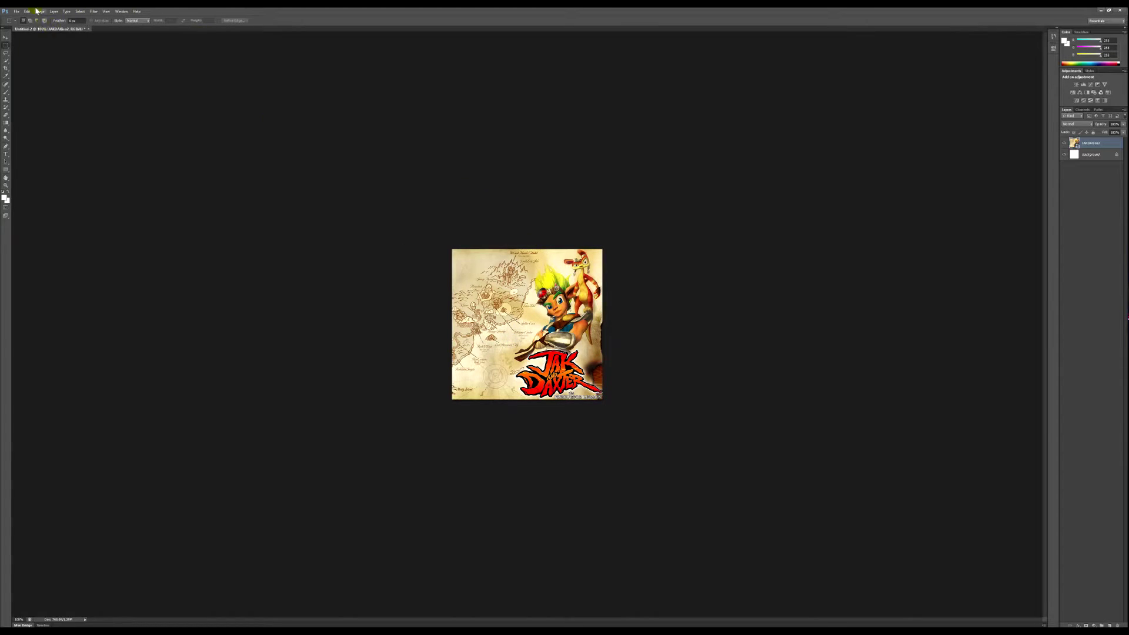
- Start saving the icon under a new name and browse to Desktop > 1_PS4_TOOLS > PS4 Hack Files > ps2 classics 2.0 > iso's
click(18, 11)
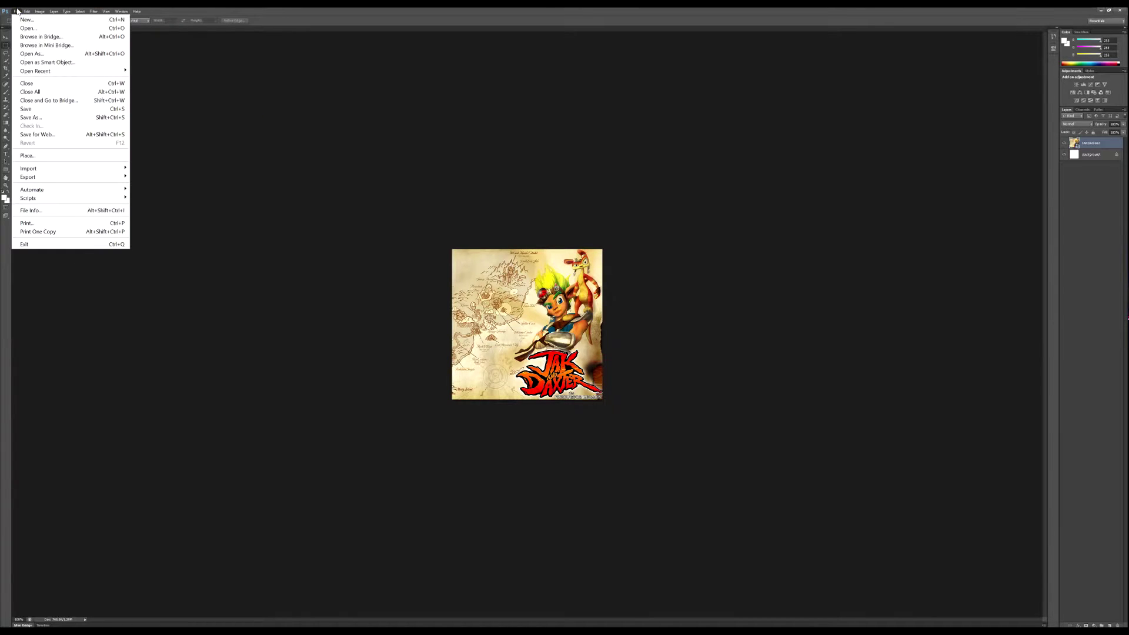
click(39, 117)
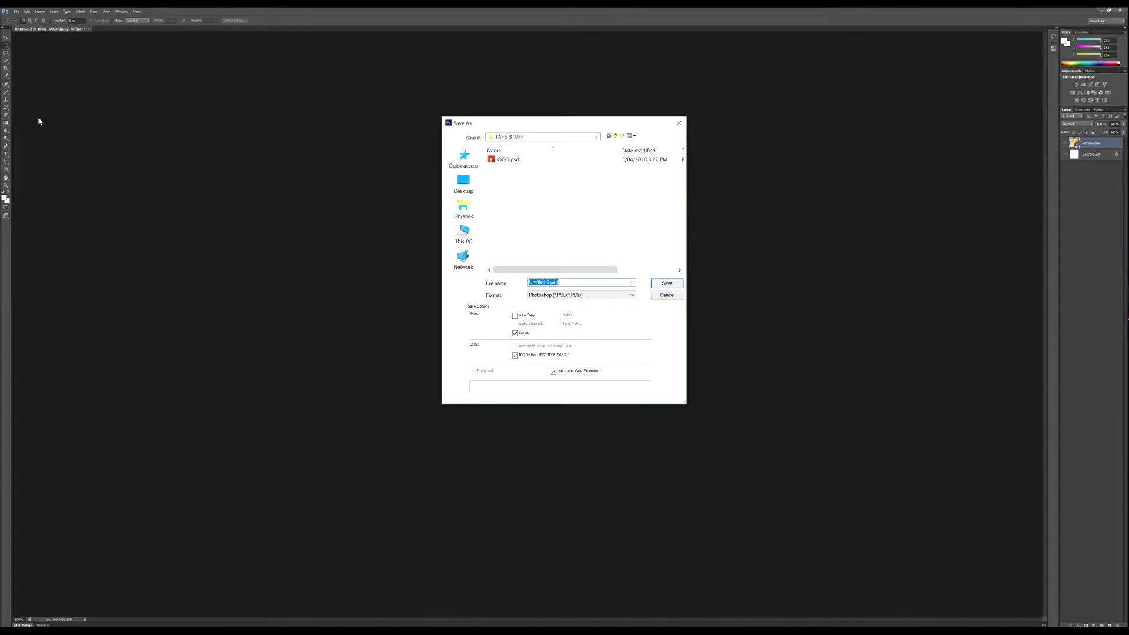
click(462, 210)
click(470, 187)
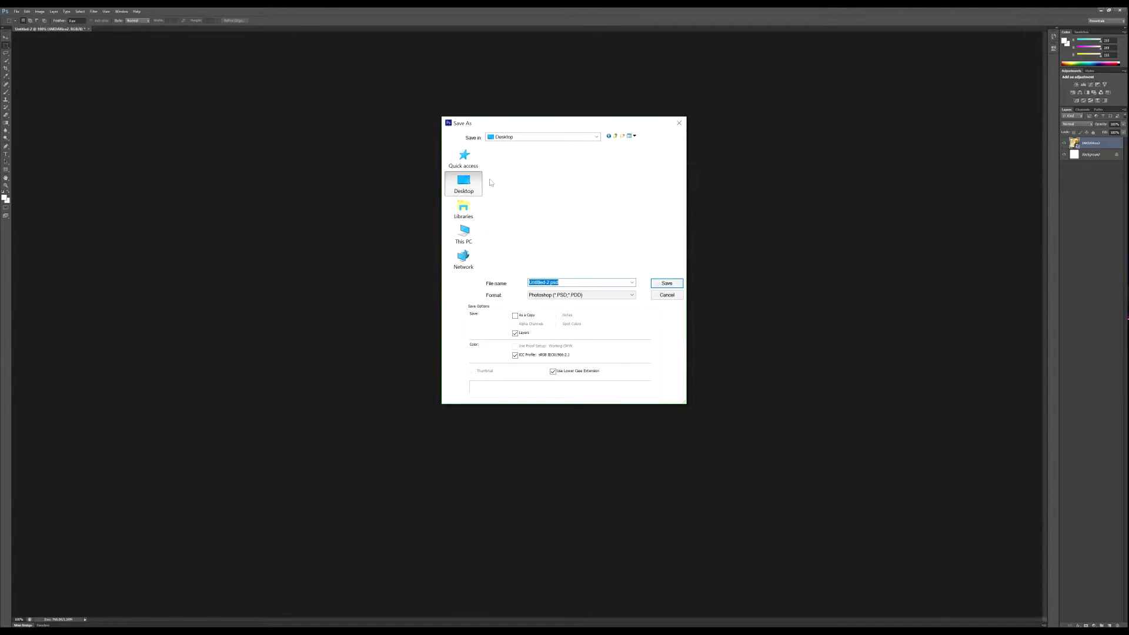
scroll(528, 224, down, 3)
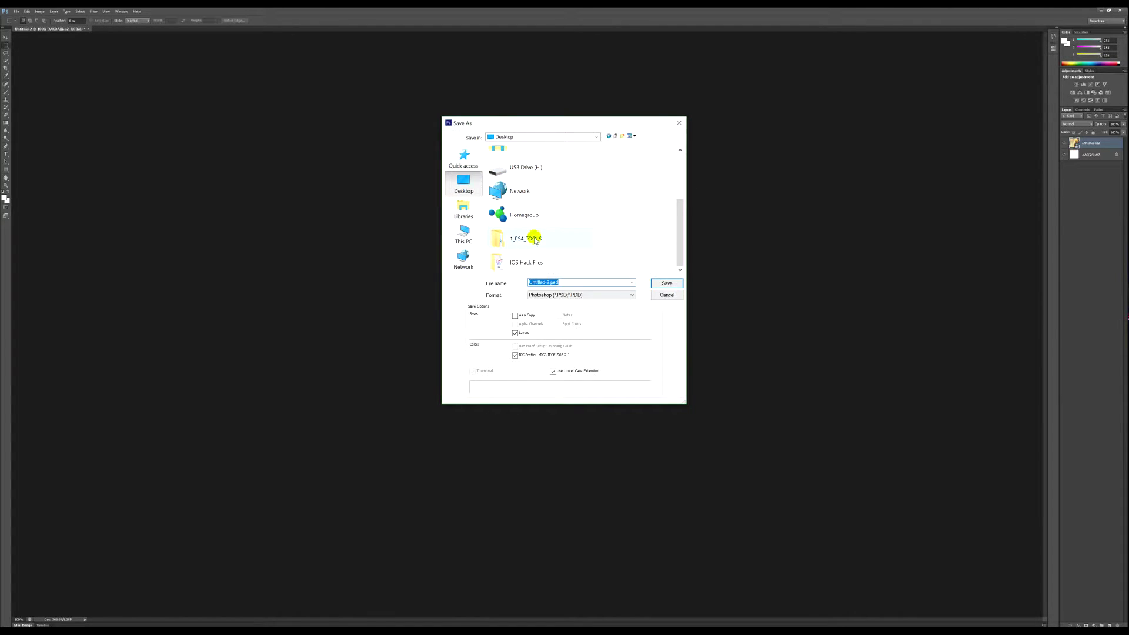
double_click(534, 238)
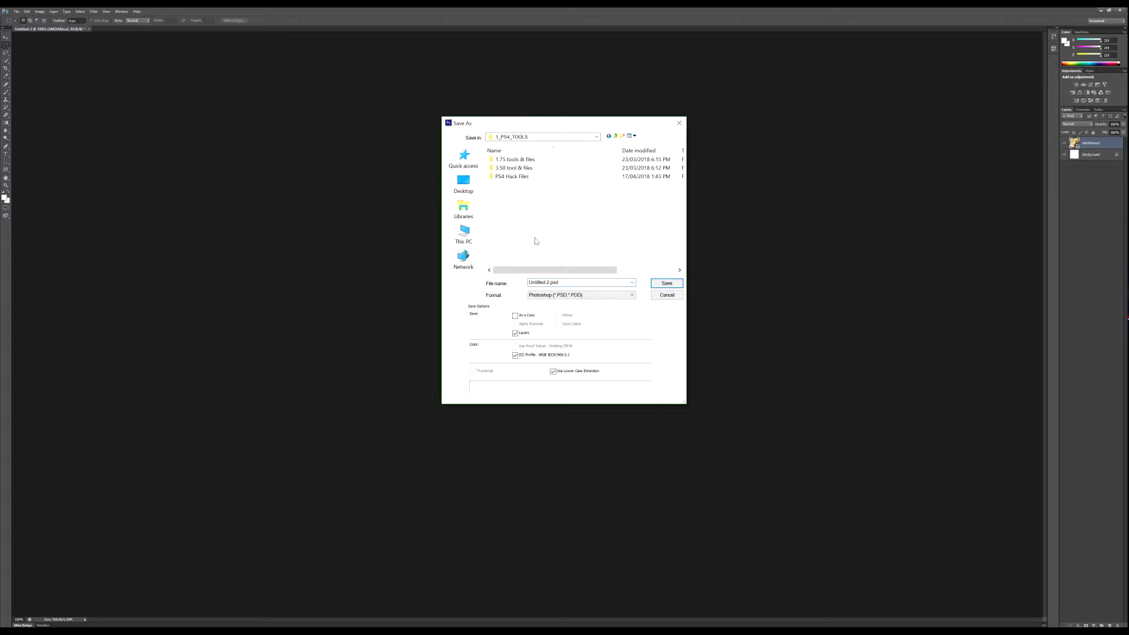
double_click(533, 177)
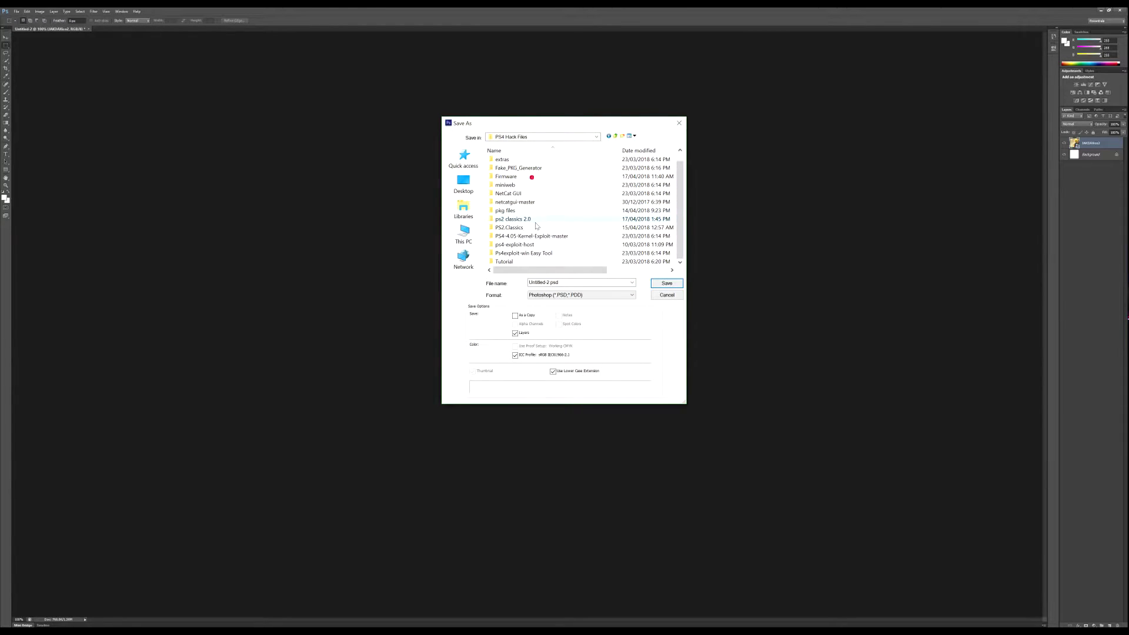
double_click(533, 227)
double_click(512, 161)
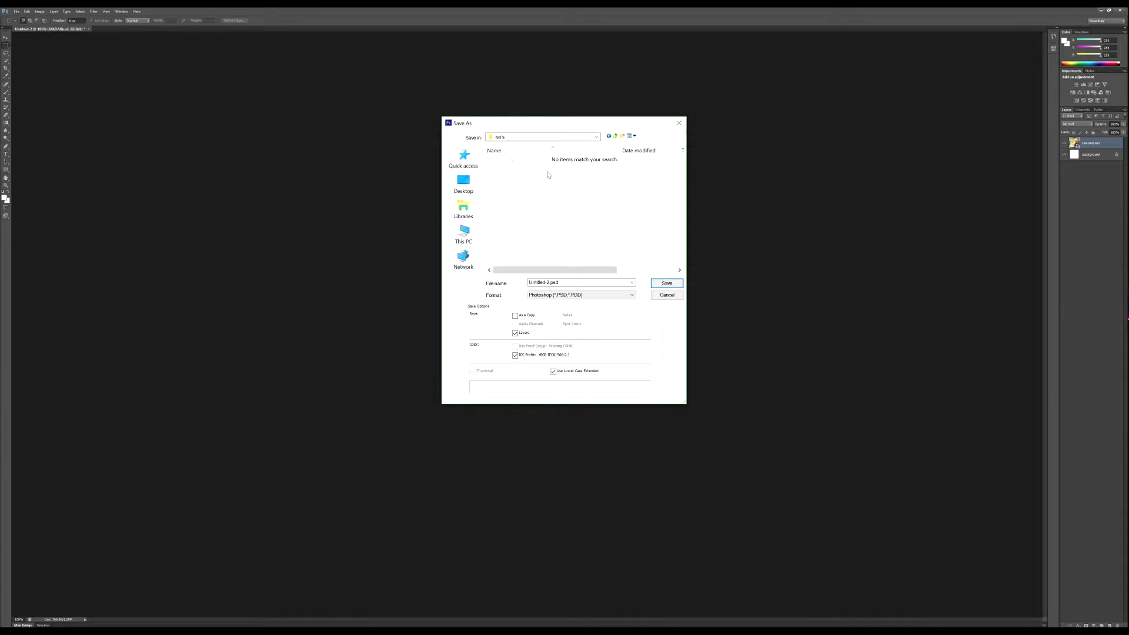
- Save the icon in PNG format as JAKDAXico.png, with compression set to None / Fast and no interlacing
click(561, 294)
click(576, 396)
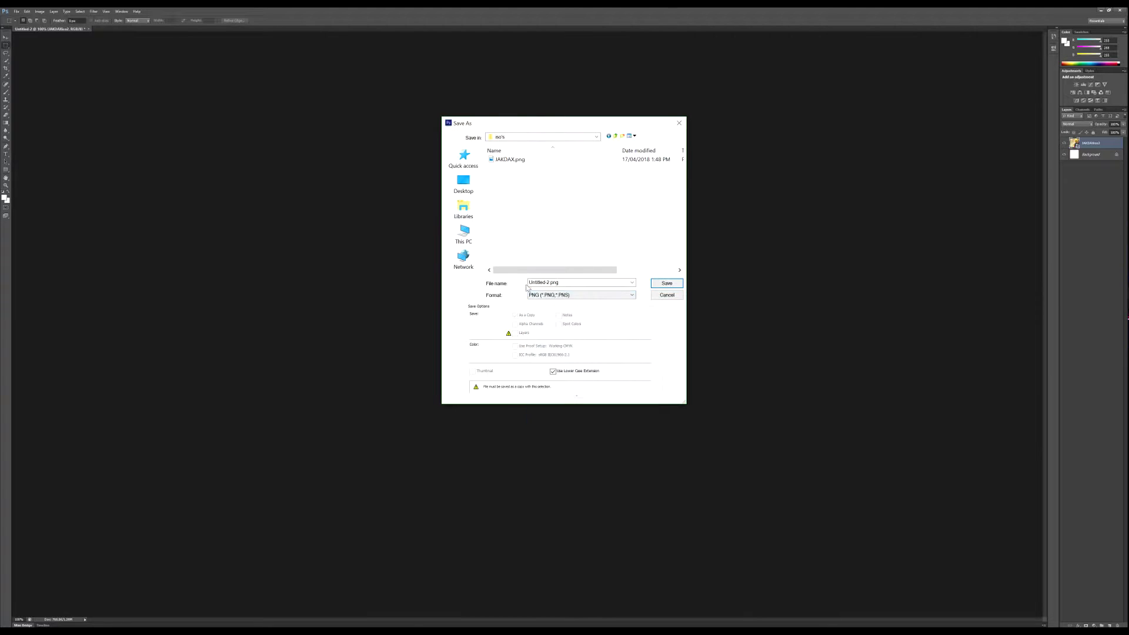
click(529, 164)
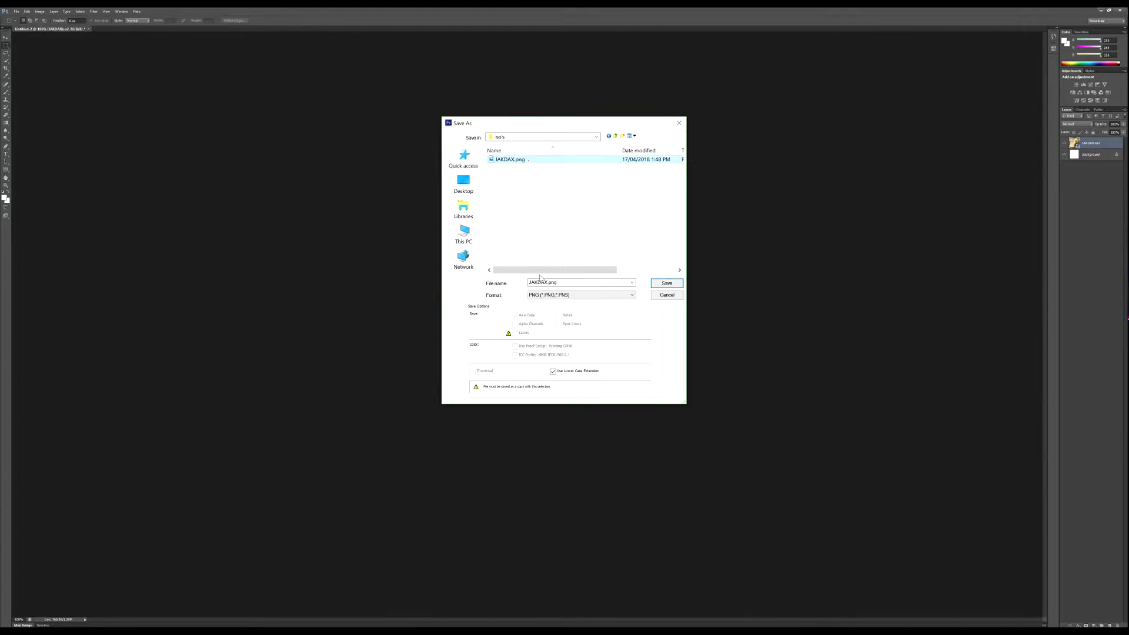
click(542, 282)
click(548, 282)
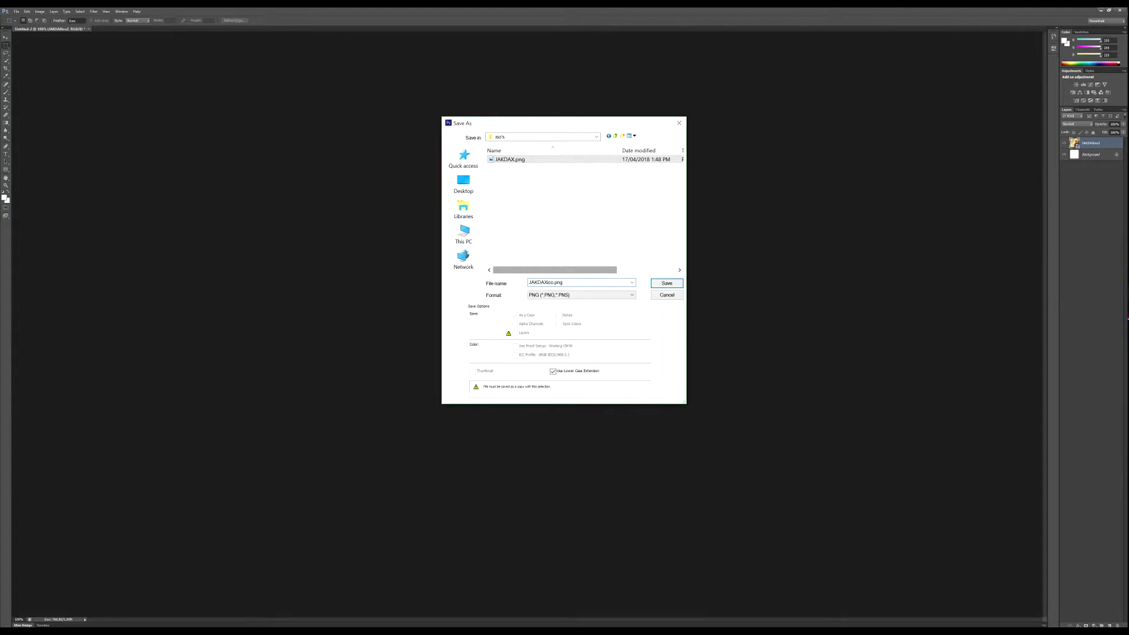
key(Return)
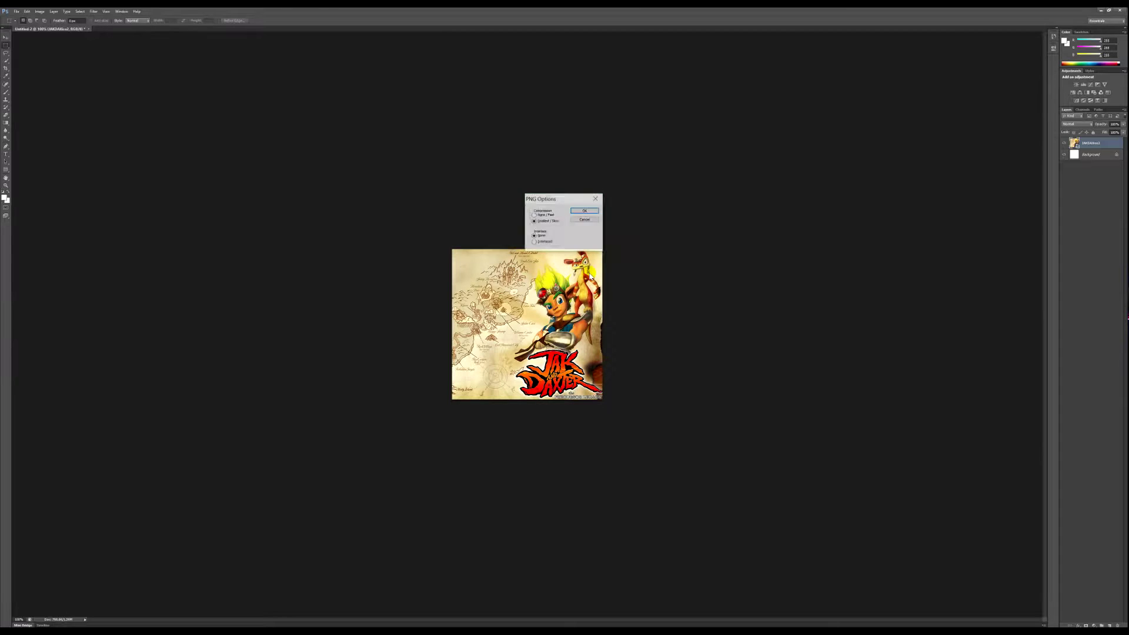
click(535, 215)
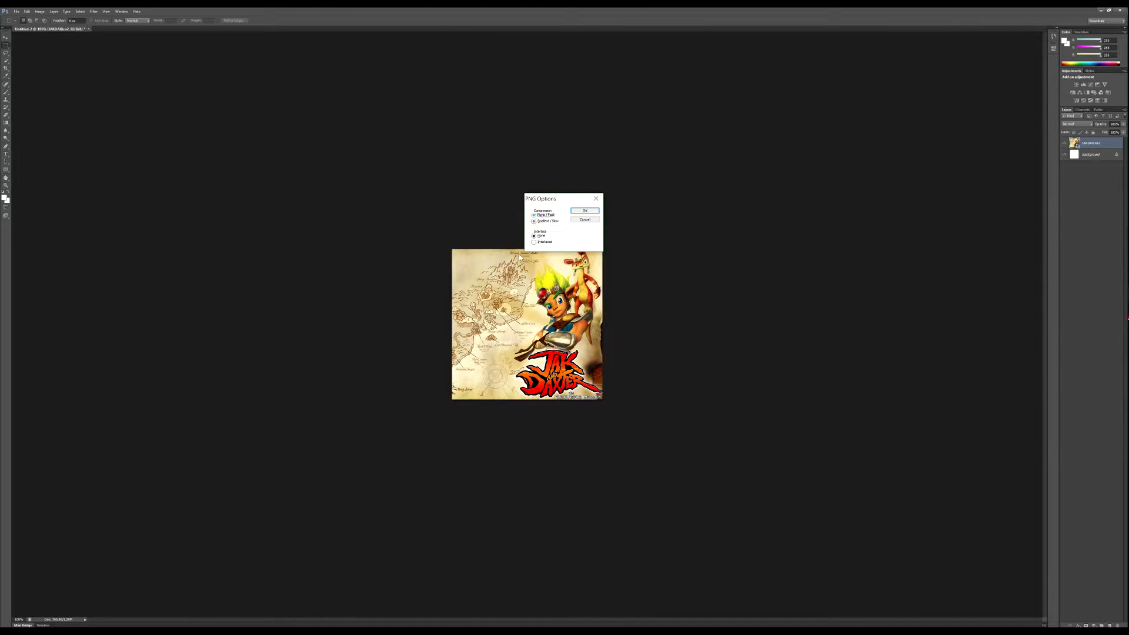
click(578, 211)
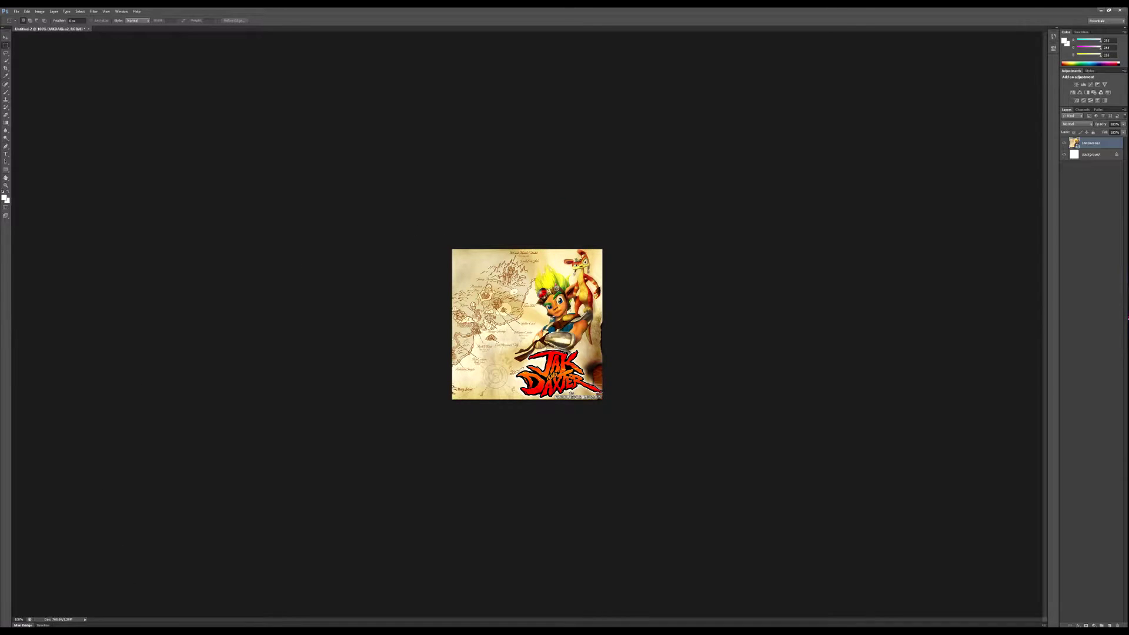
- Check the saved JAKDAXico.png in the iso's folder, and close the icon document without saving its changes
key(alt+Tab)
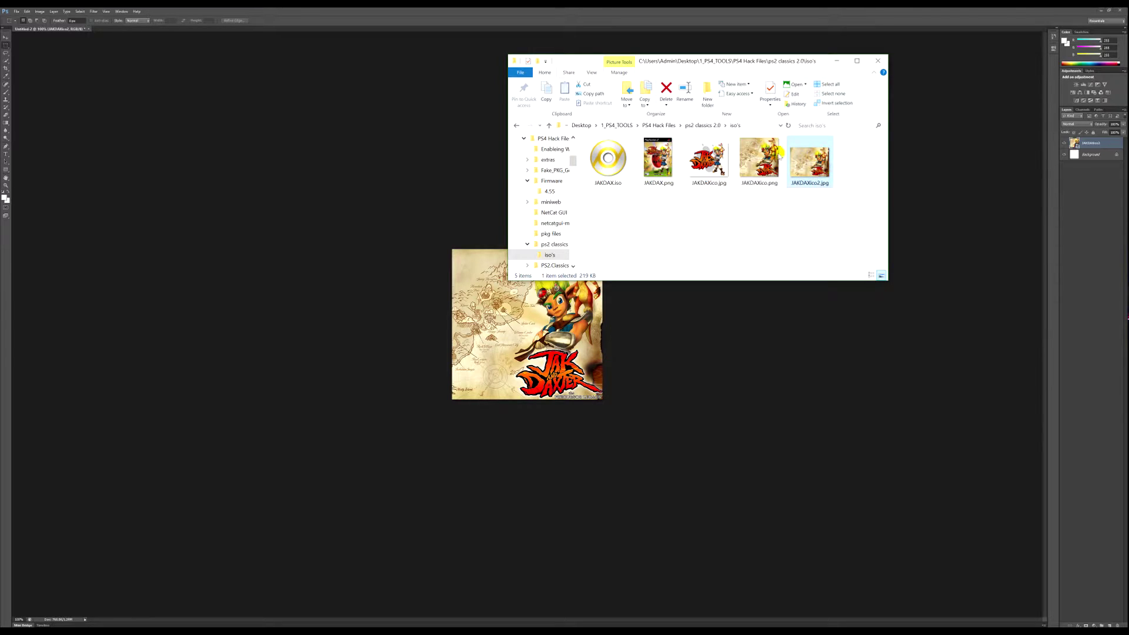
click(110, 33)
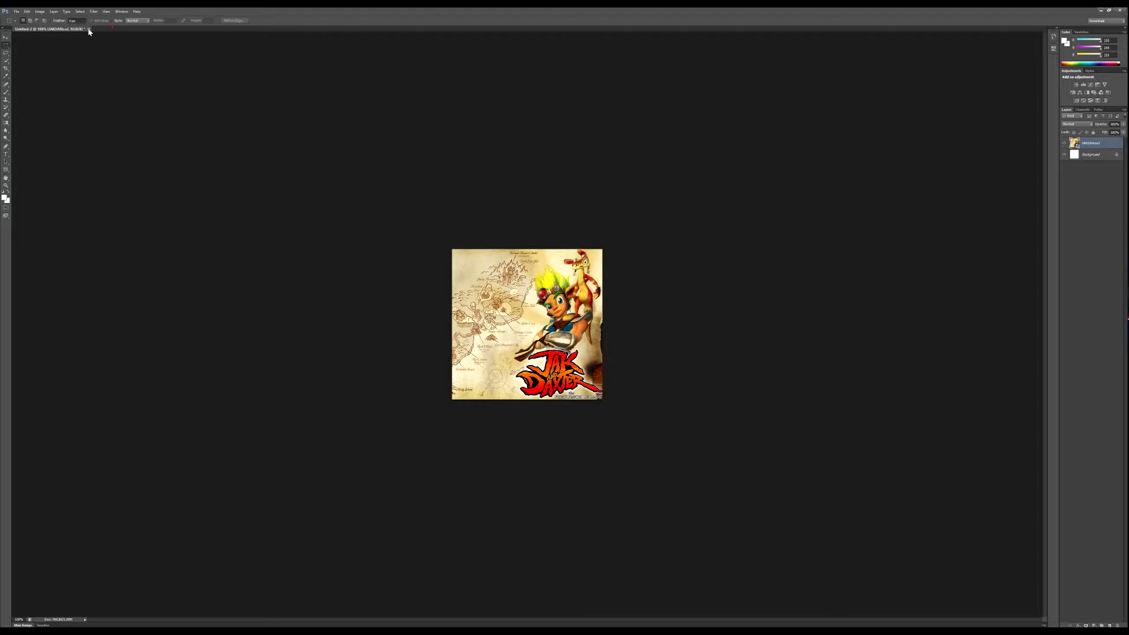
click(88, 29)
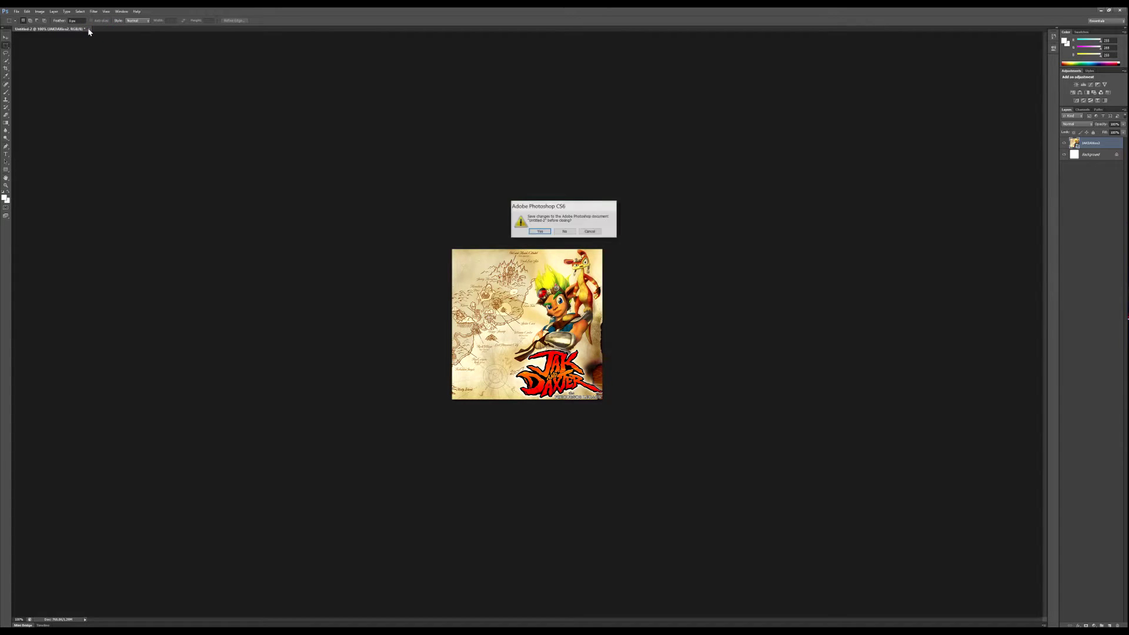
click(564, 232)
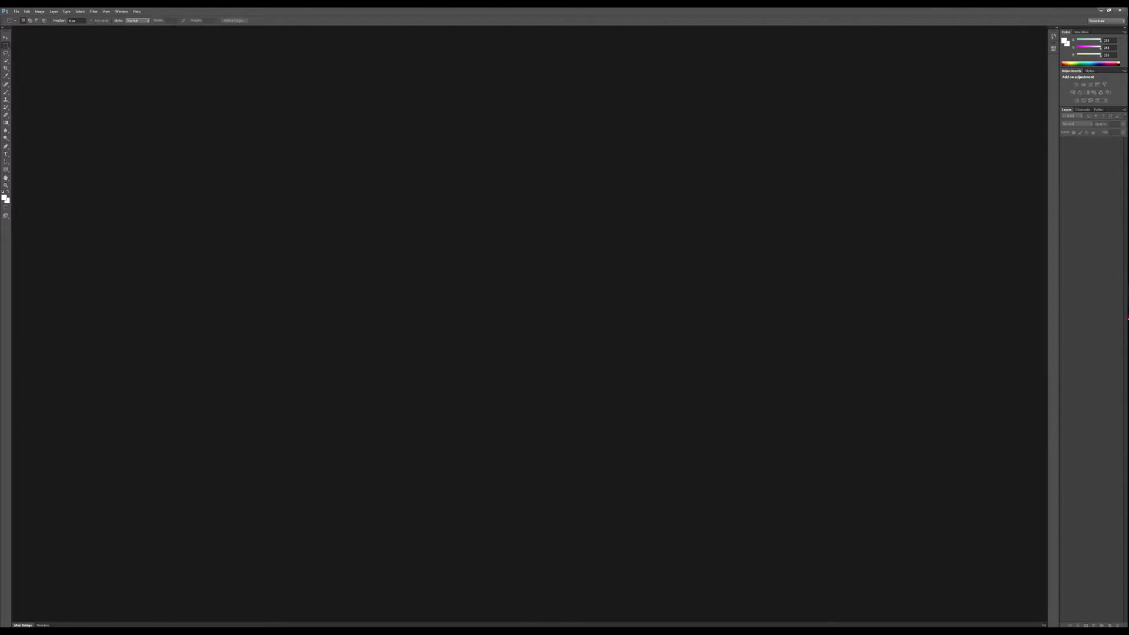
- Look up the required pic0 and pic1 resolution in the forum post and create a blank 1920x1080 document in Photoshop
key(alt+Tab)
click(132, 13)
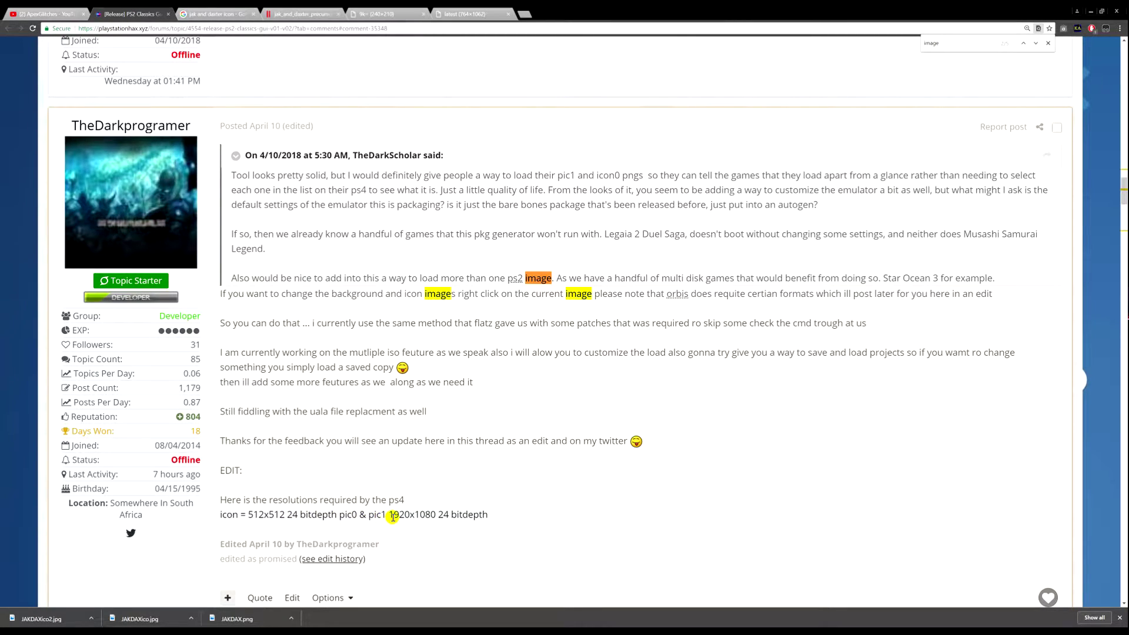
drag(393, 516, 436, 516)
click(444, 504)
key(alt+Tab)
click(17, 12)
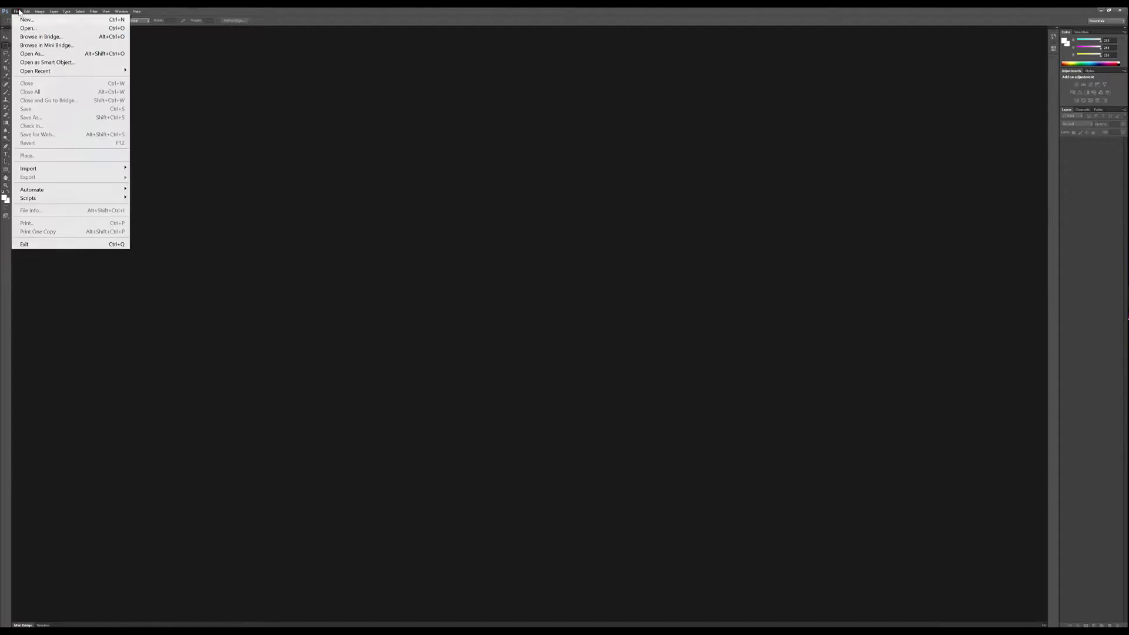
click(52, 22)
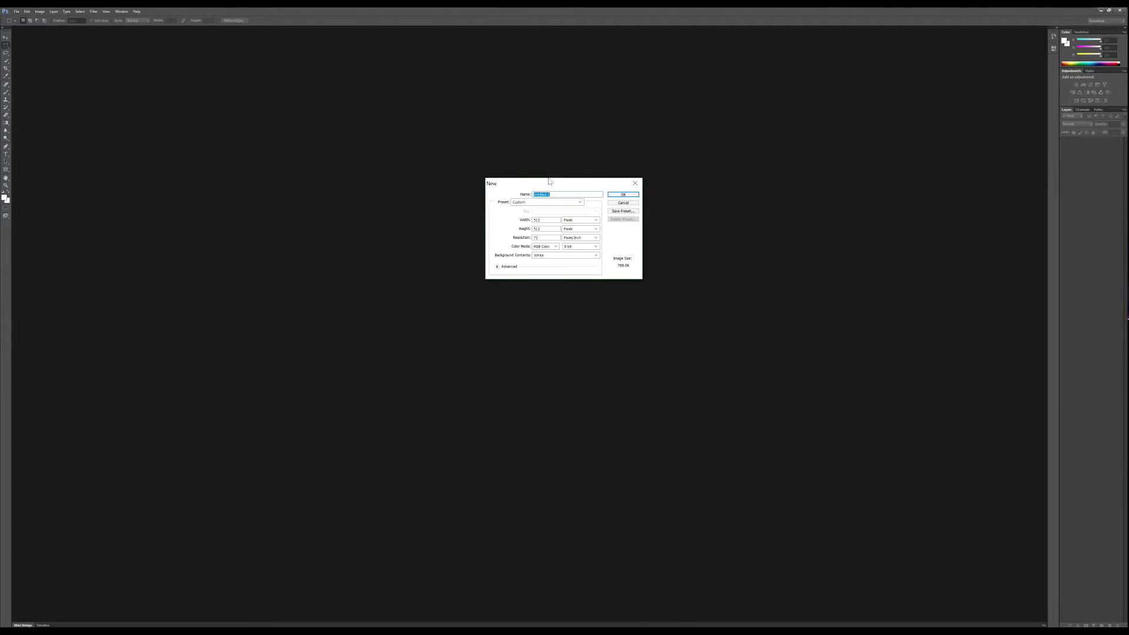
key(Tab)
key(Return)
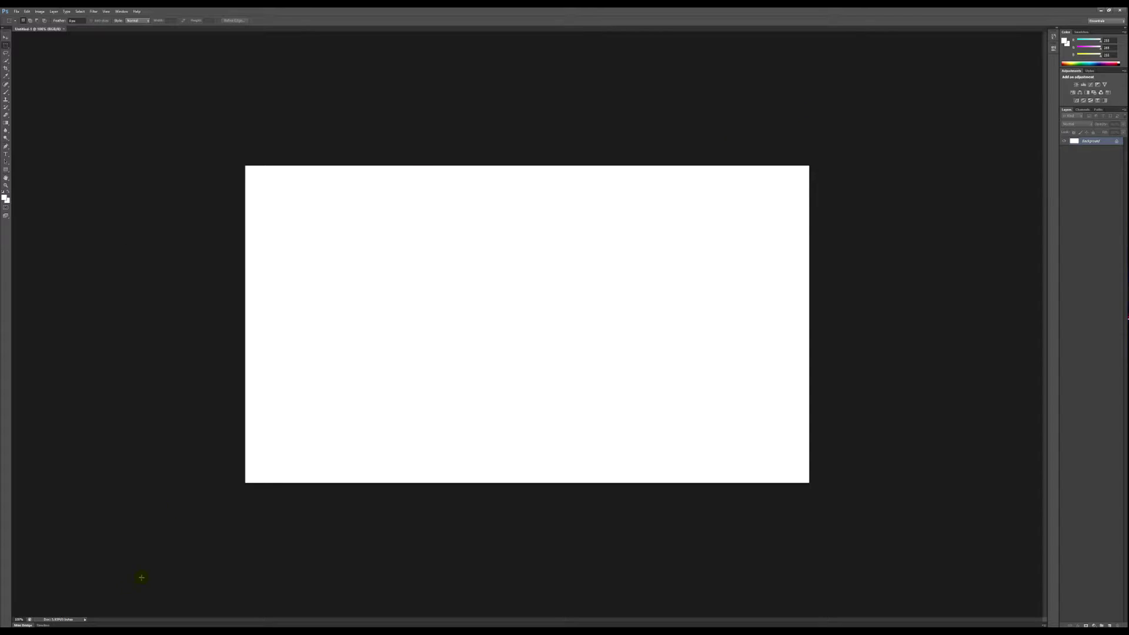
key(alt+Tab)
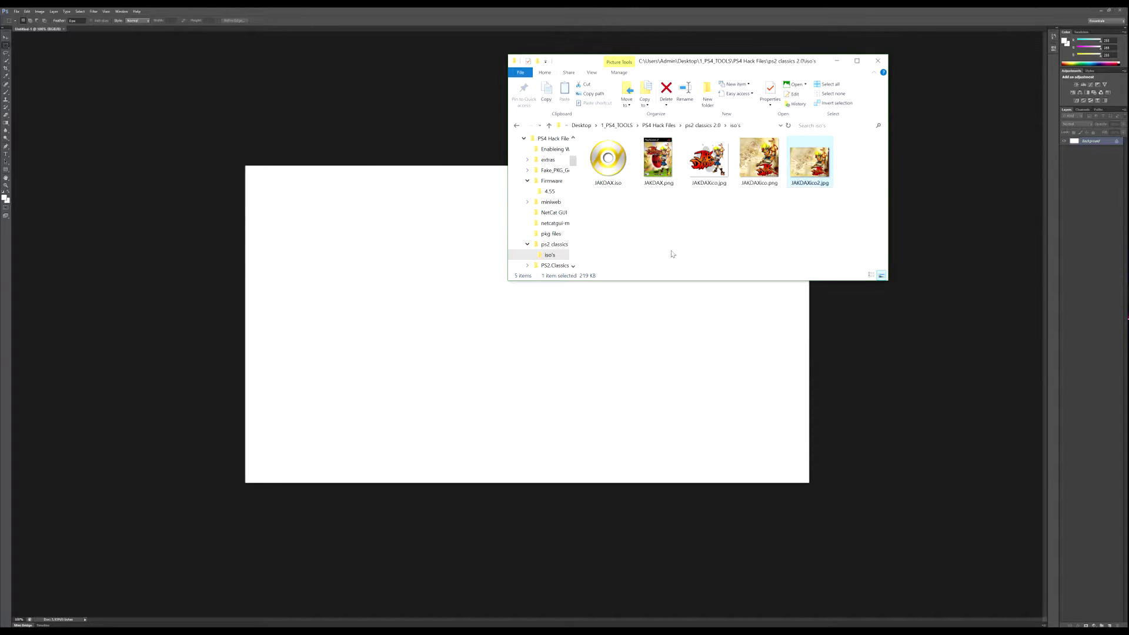
click(667, 158)
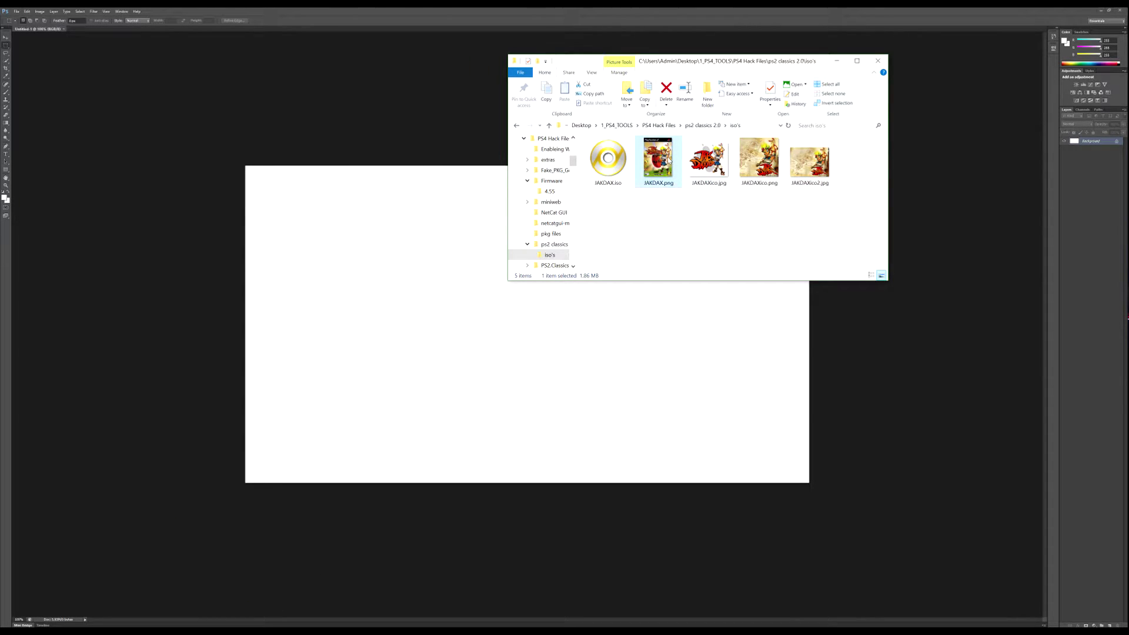
mouse_move(670, 159)
mouse_down()
mouse_move(616, 208)
mouse_move(423, 317)
mouse_move(471, 308)
mouse_move(661, 177)
mouse_up()
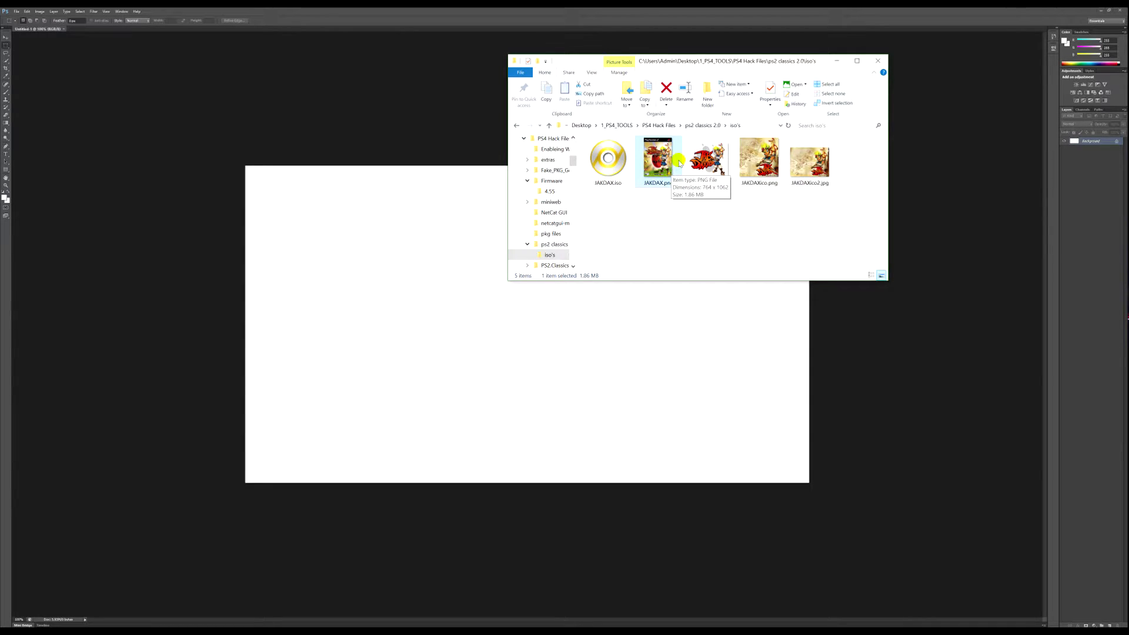
drag(679, 163, 495, 297)
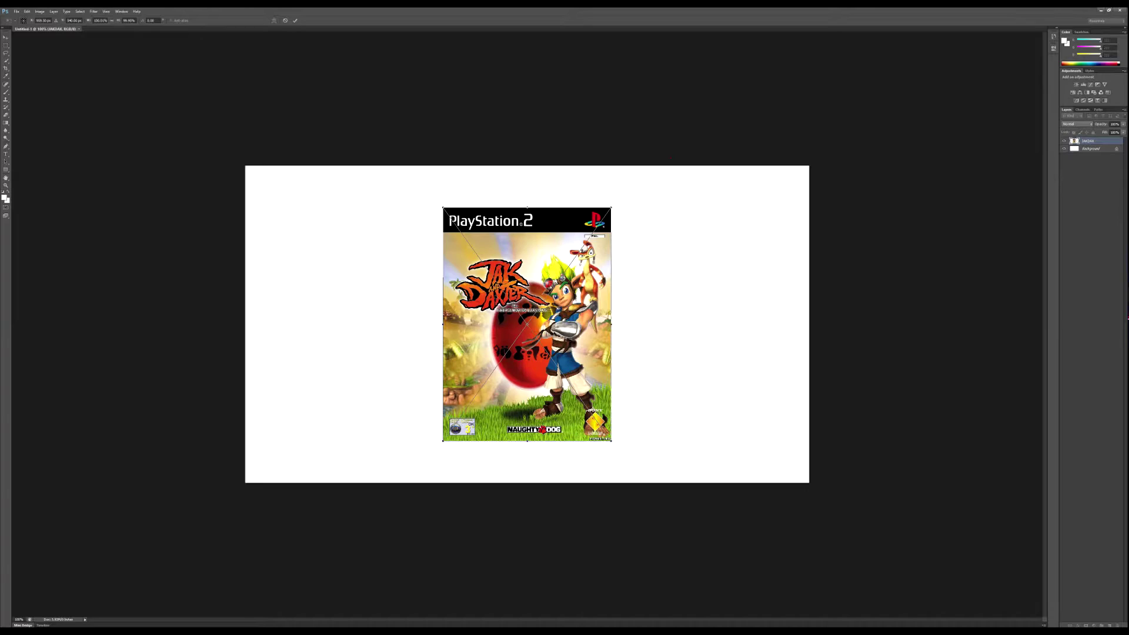
key(Escape)
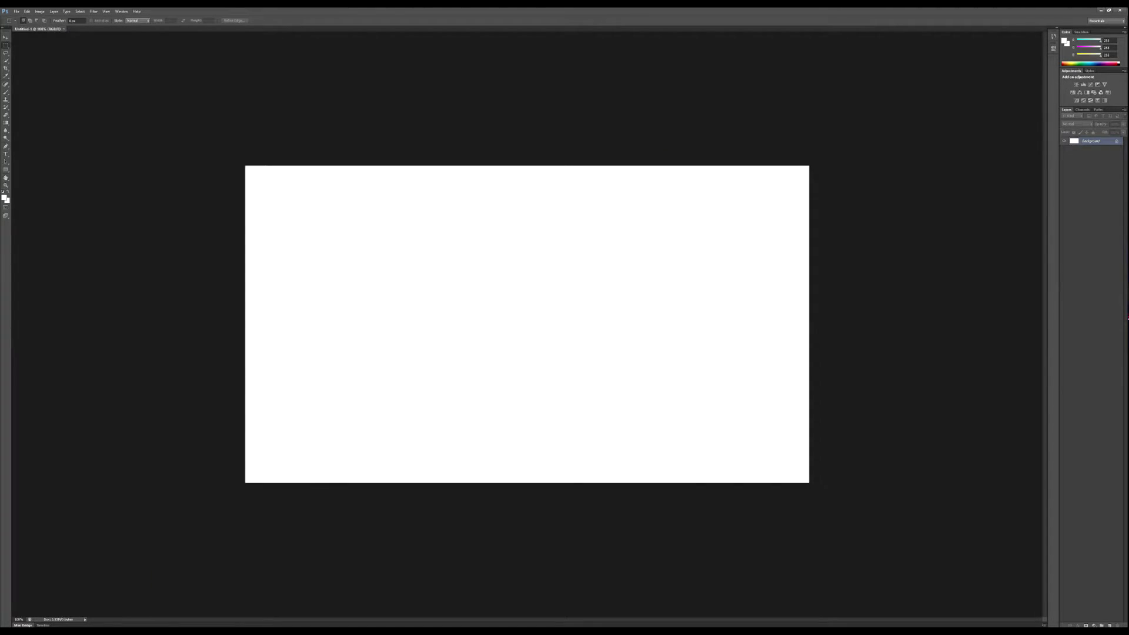
- Return to the image search in the browser and search for "jak and daxter background"
key(alt+Tab)
click(471, 14)
click(382, 14)
click(299, 14)
click(215, 14)
scroll(372, 267, up, 20)
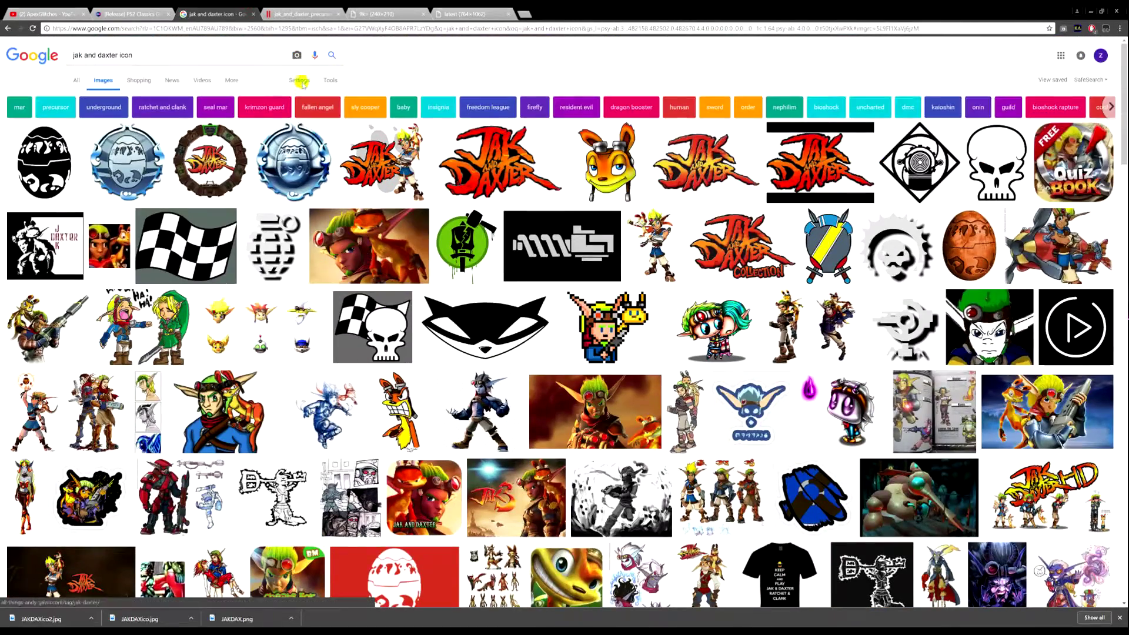
double_click(124, 55)
text(badkground)
key(Return)
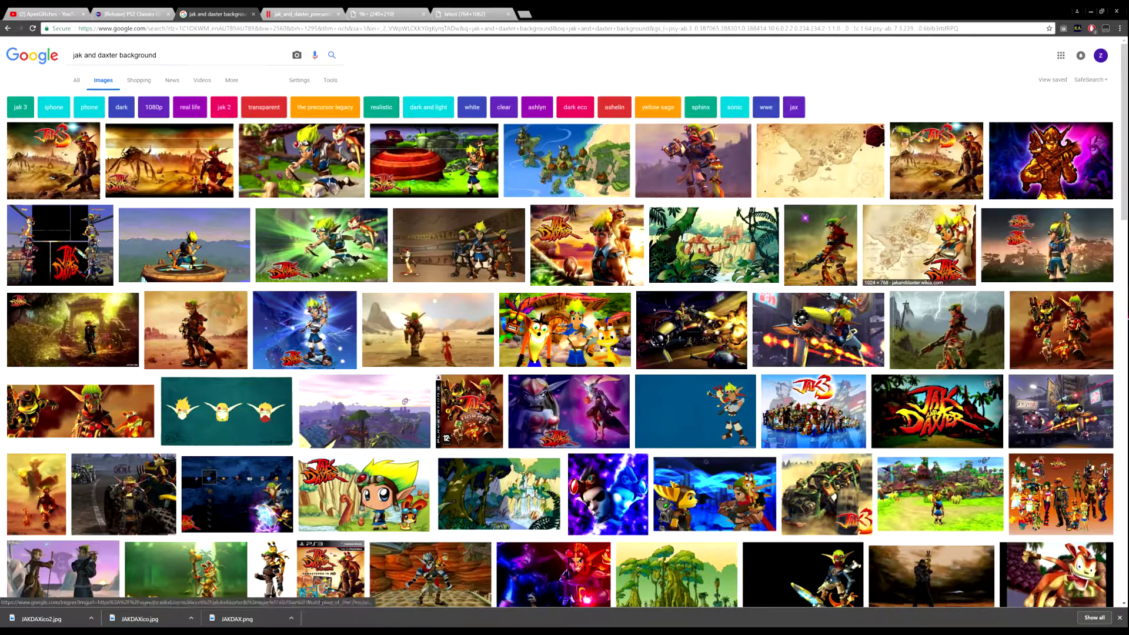
- Browse the results and open the 1920x1080 Jak and Daxter: The Precursor Legacy logo wallpaper at full size in its own tab
scroll(835, 315, down, 2)
click(941, 317)
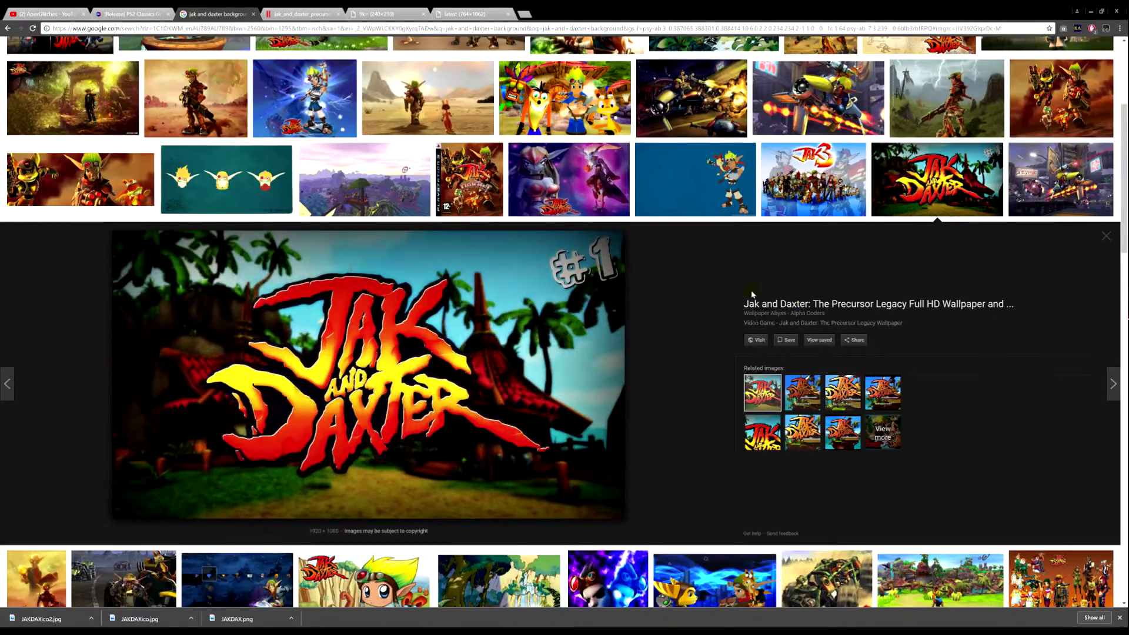
scroll(752, 294, down, 15)
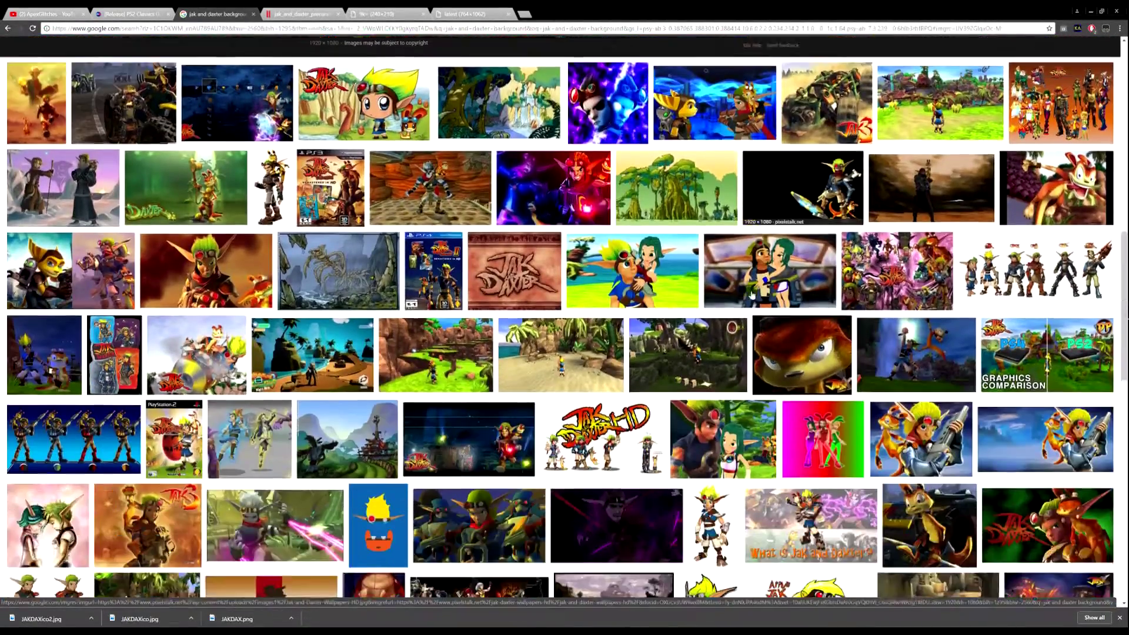
scroll(752, 294, down, 8)
scroll(682, 310, up, 20)
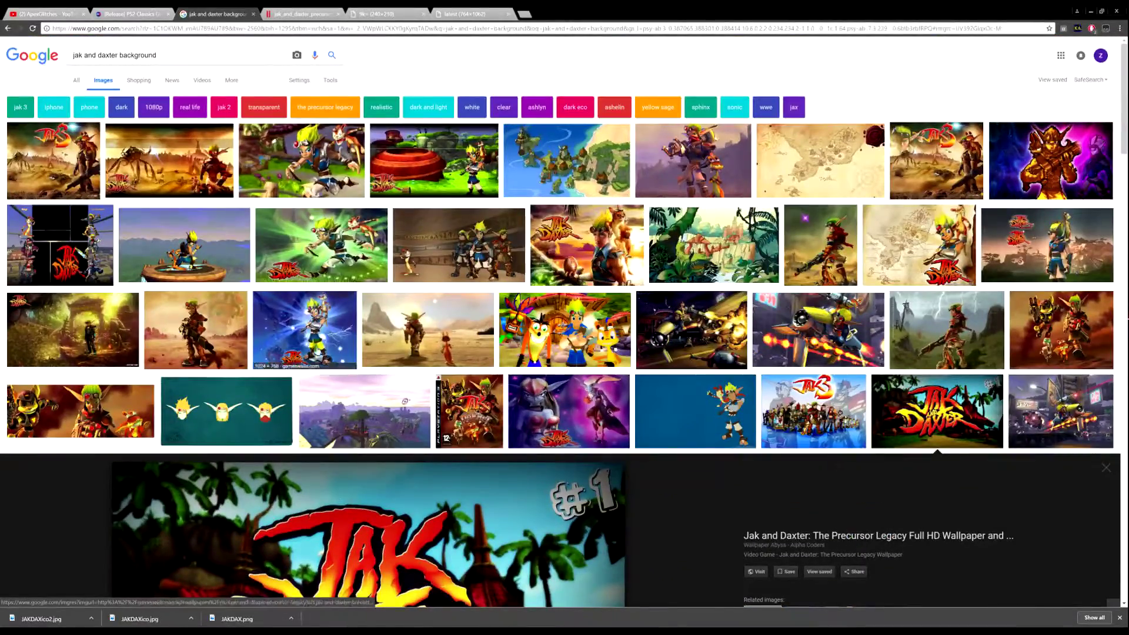
scroll(238, 436, down, 5)
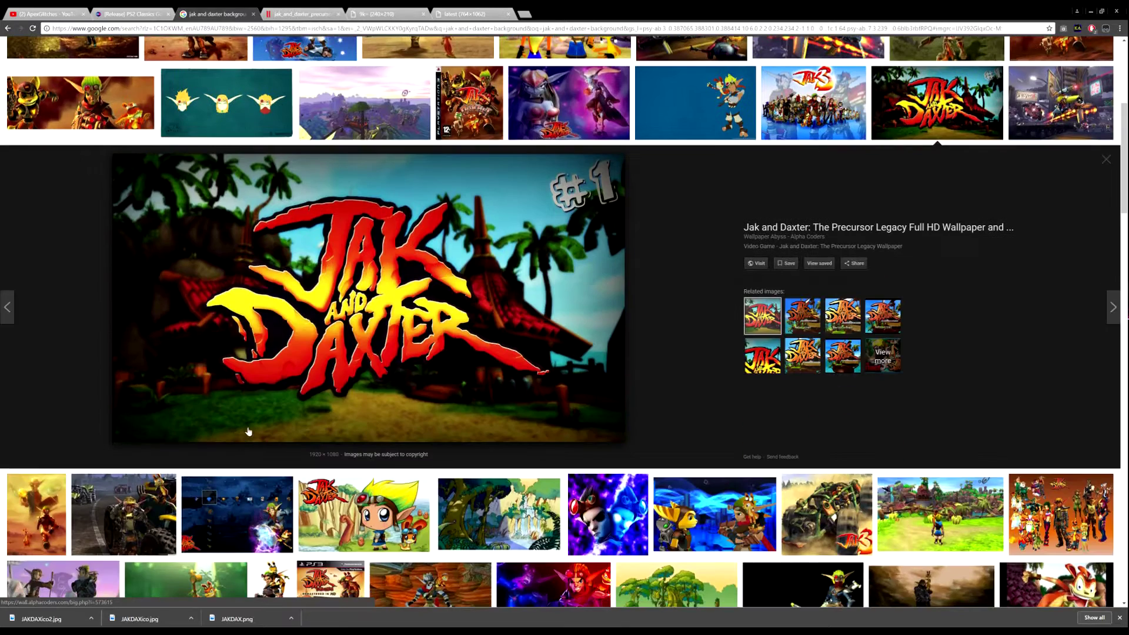
right_click(513, 242)
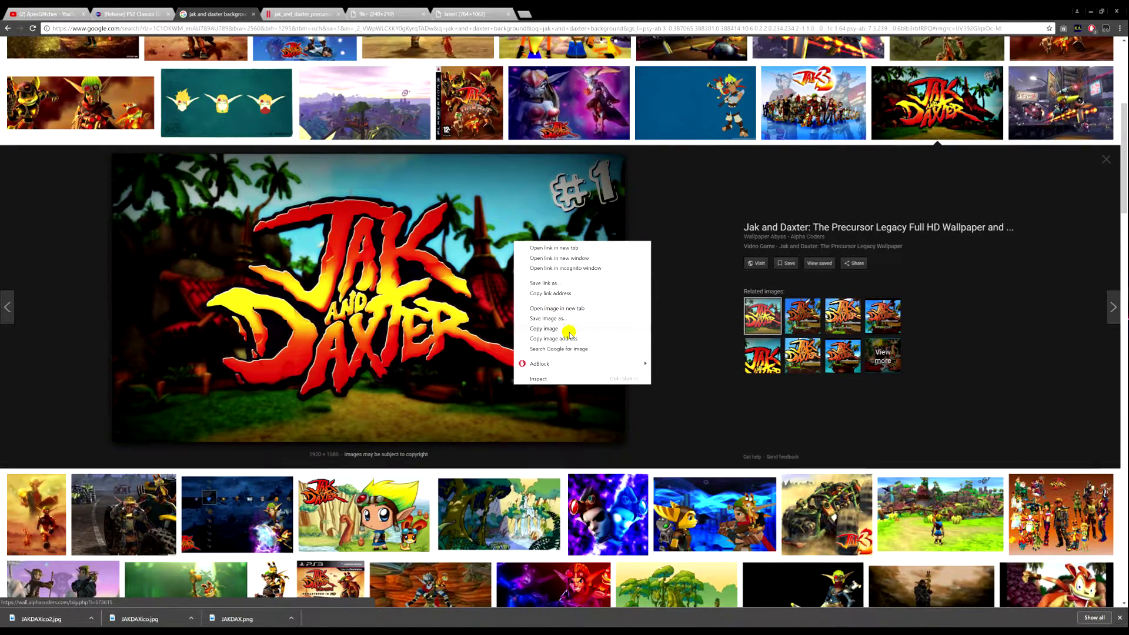
click(557, 308)
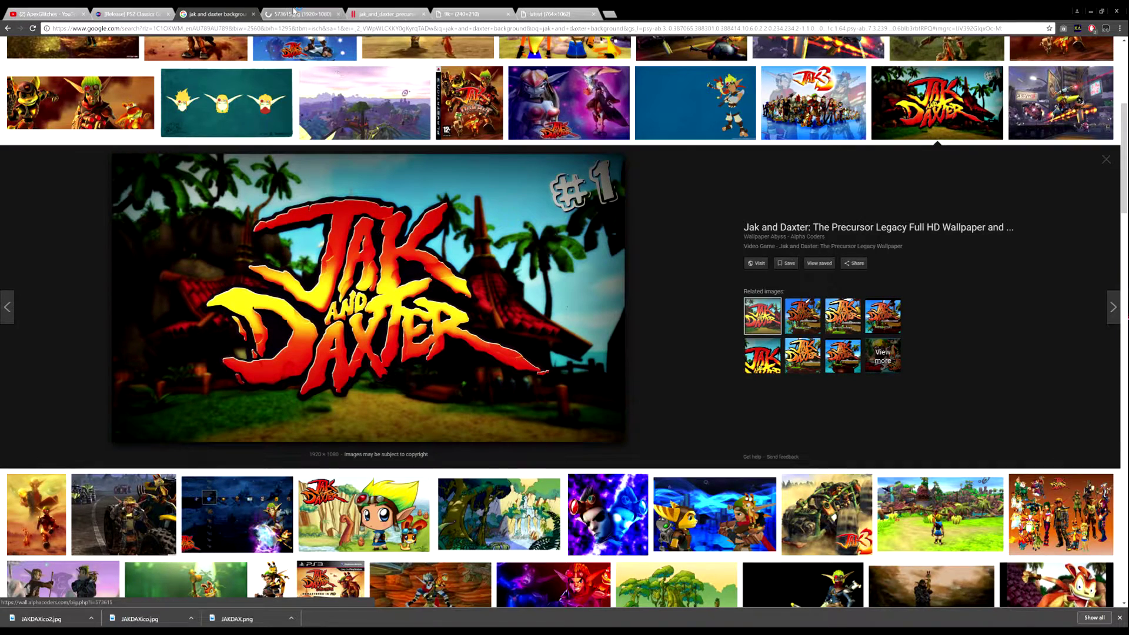
click(295, 13)
- Save the full-size wallpaper as 573615.jpg in the iso's folder
right_click(352, 175)
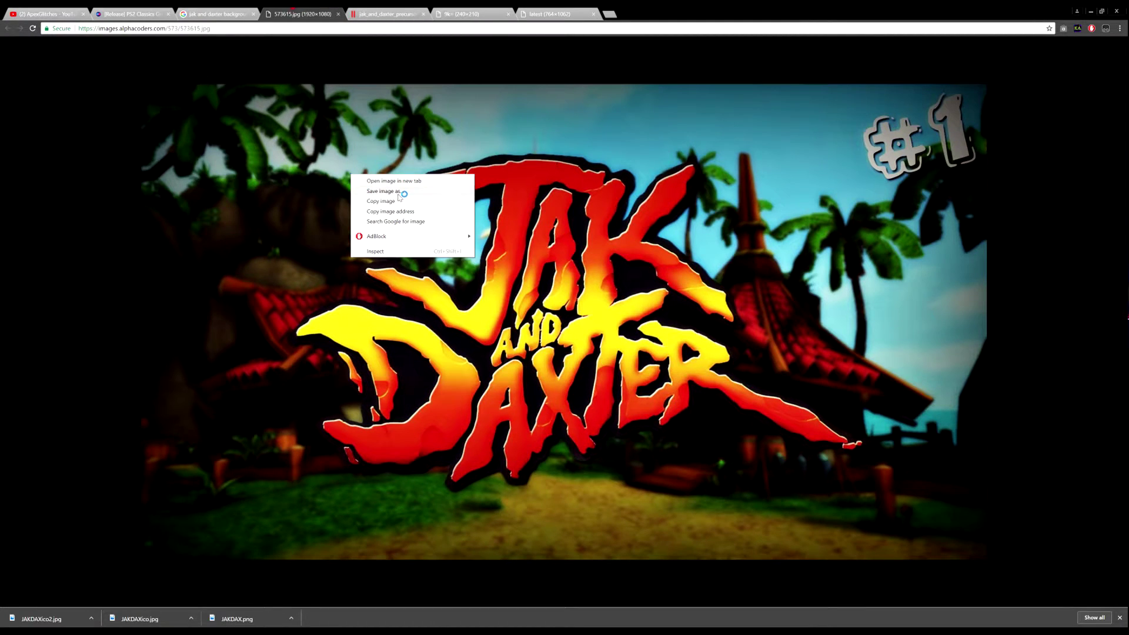
click(404, 192)
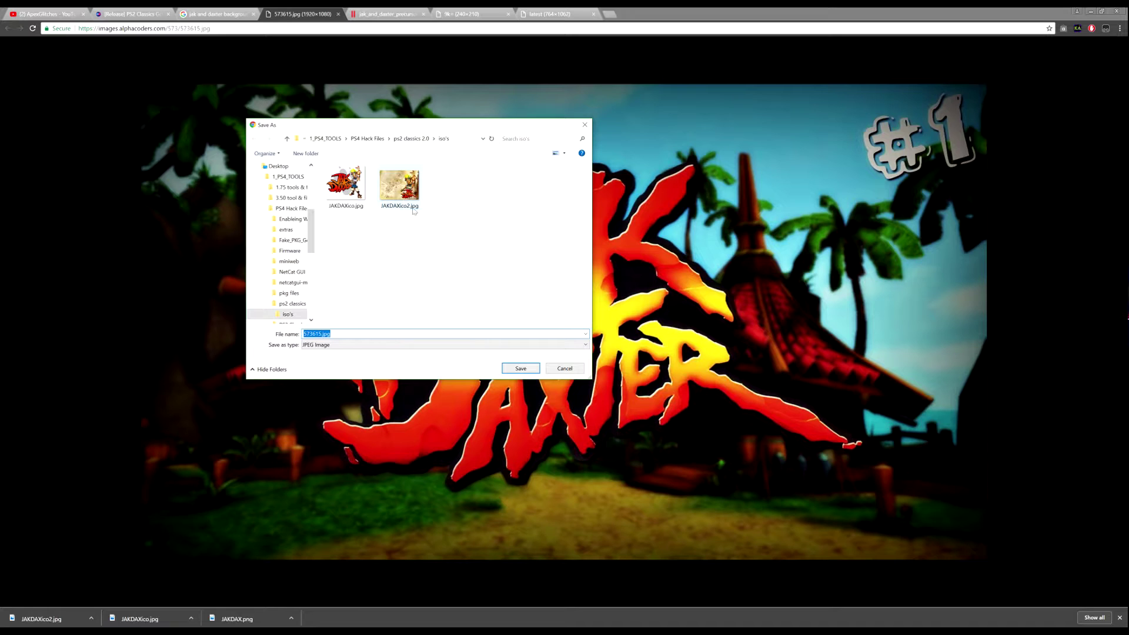
click(379, 216)
click(518, 368)
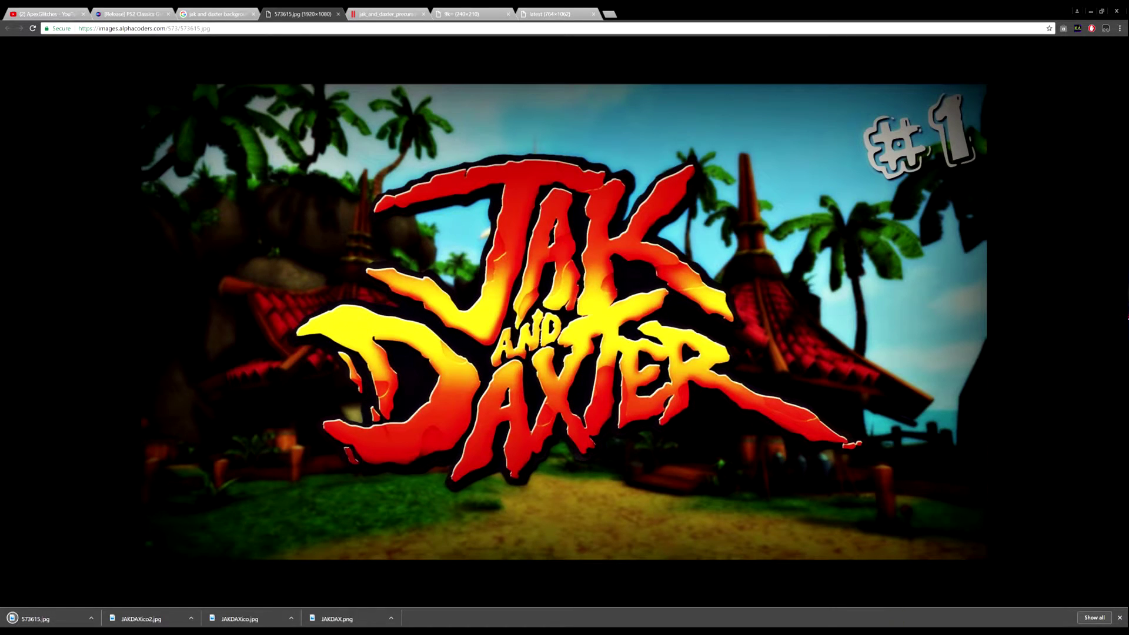
- Place 573615.jpg from the iso's folder onto the blank background document in Photoshop
key(alt+Tab)
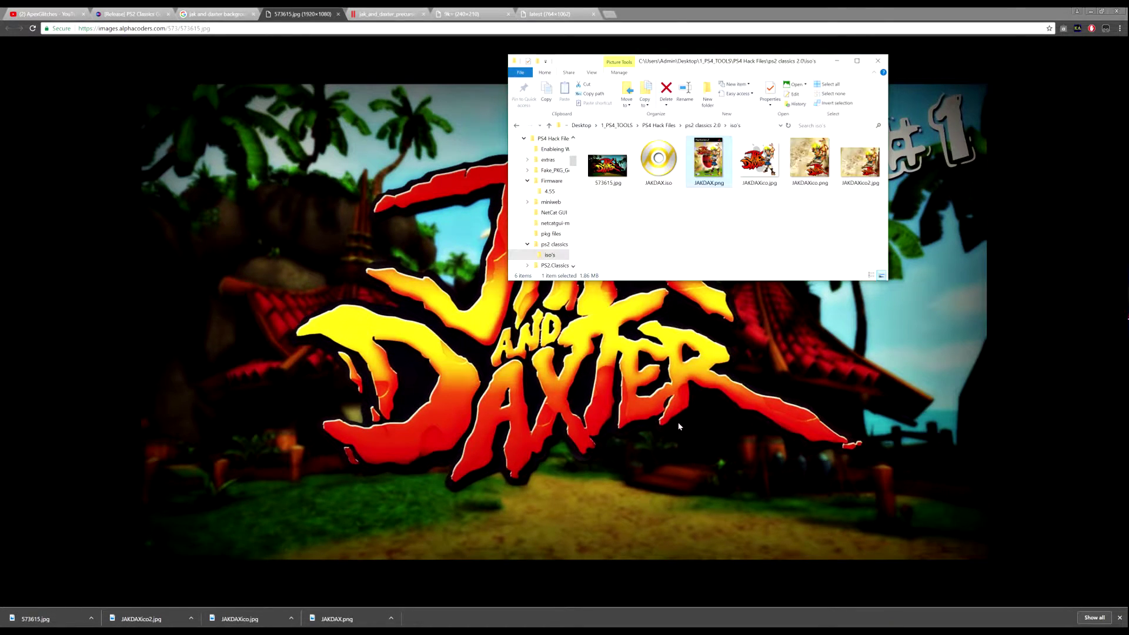
key(alt+Tab)
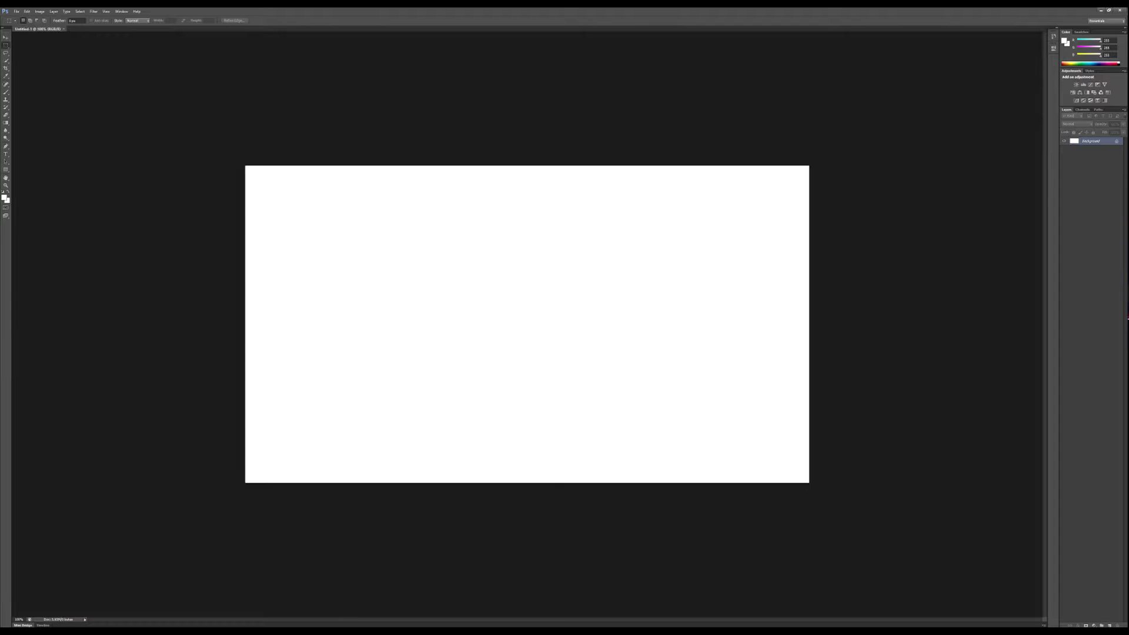
key(alt+Tab)
drag(716, 160, 700, 203)
drag(629, 160, 506, 372)
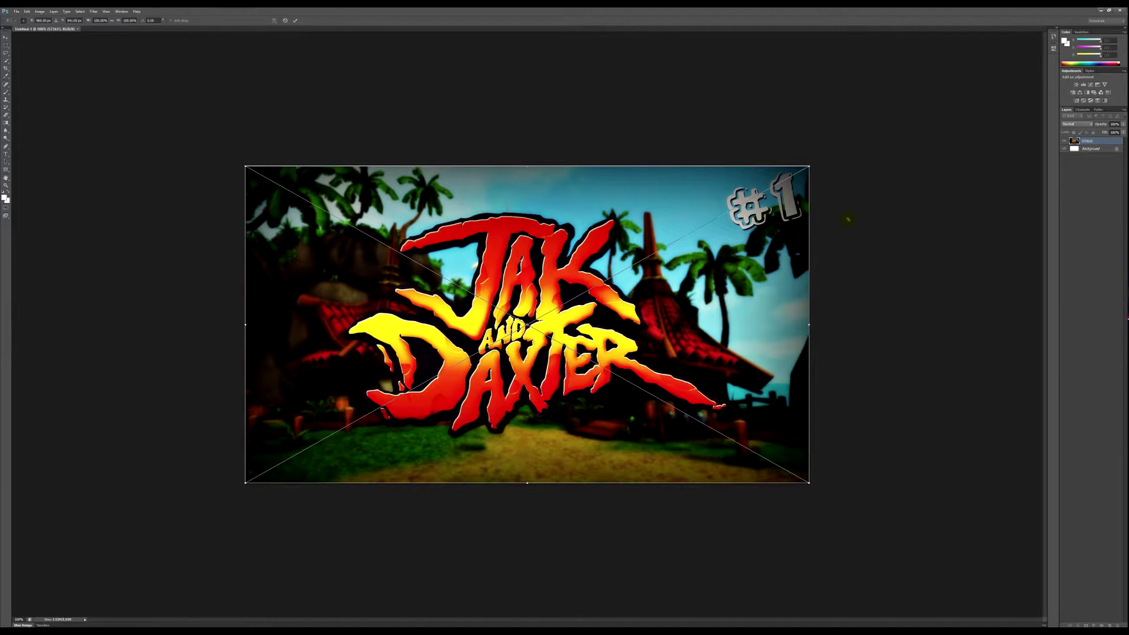
click(16, 11)
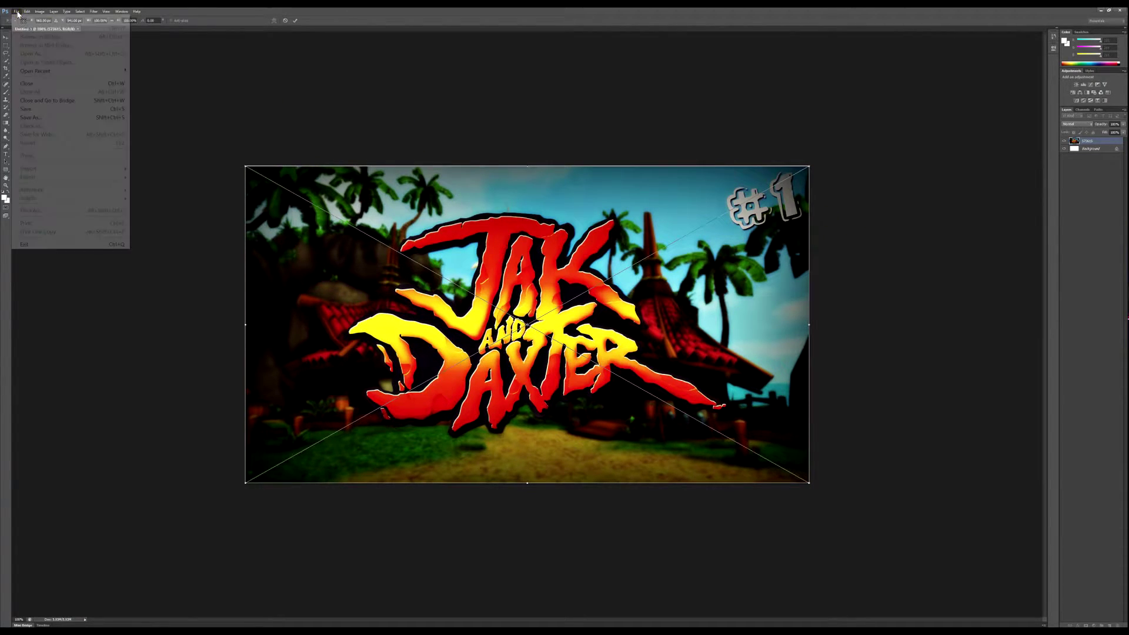
click(41, 117)
click(550, 232)
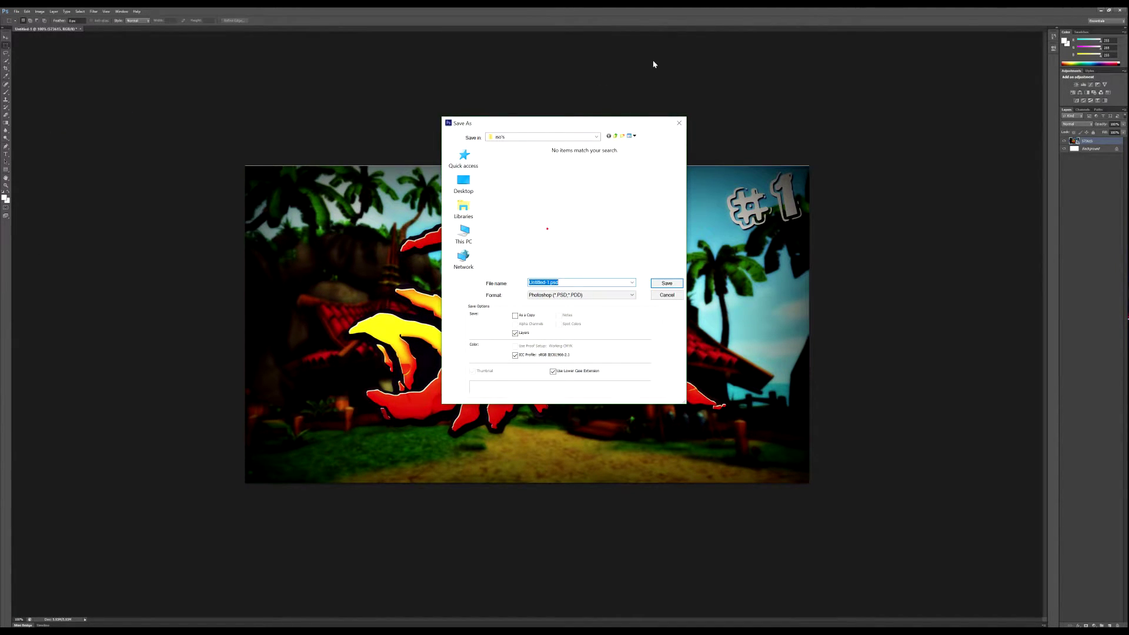
click(679, 123)
- Enlarge the placed wallpaper very slightly past the canvas's upper-left corner and commit the transformation
key(ctrl+t)
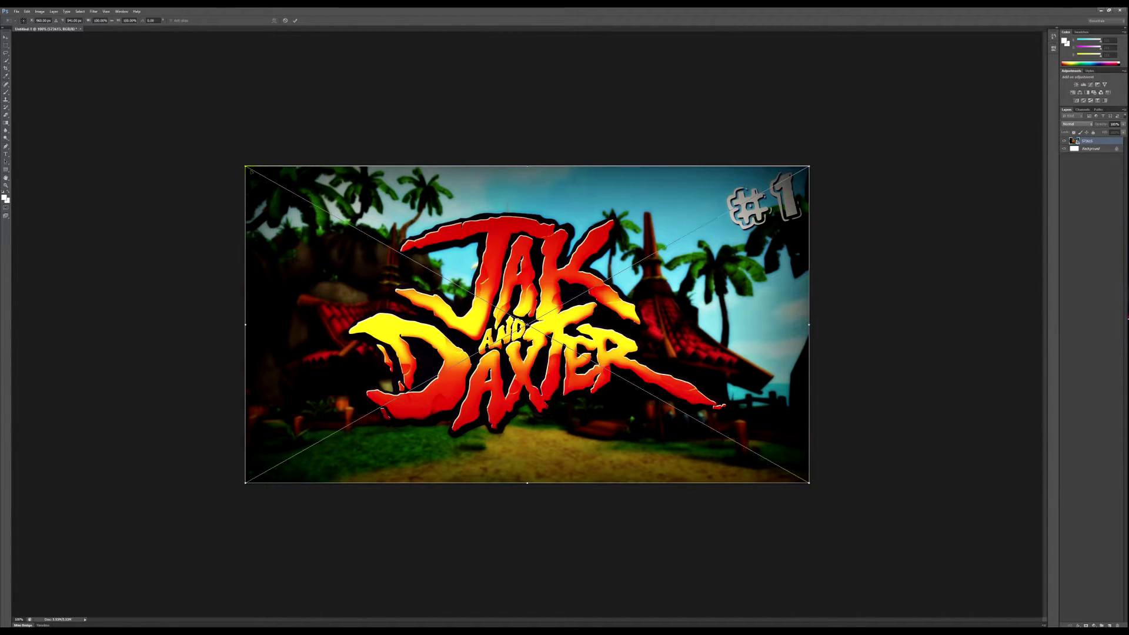
drag(245, 165, 244, 165)
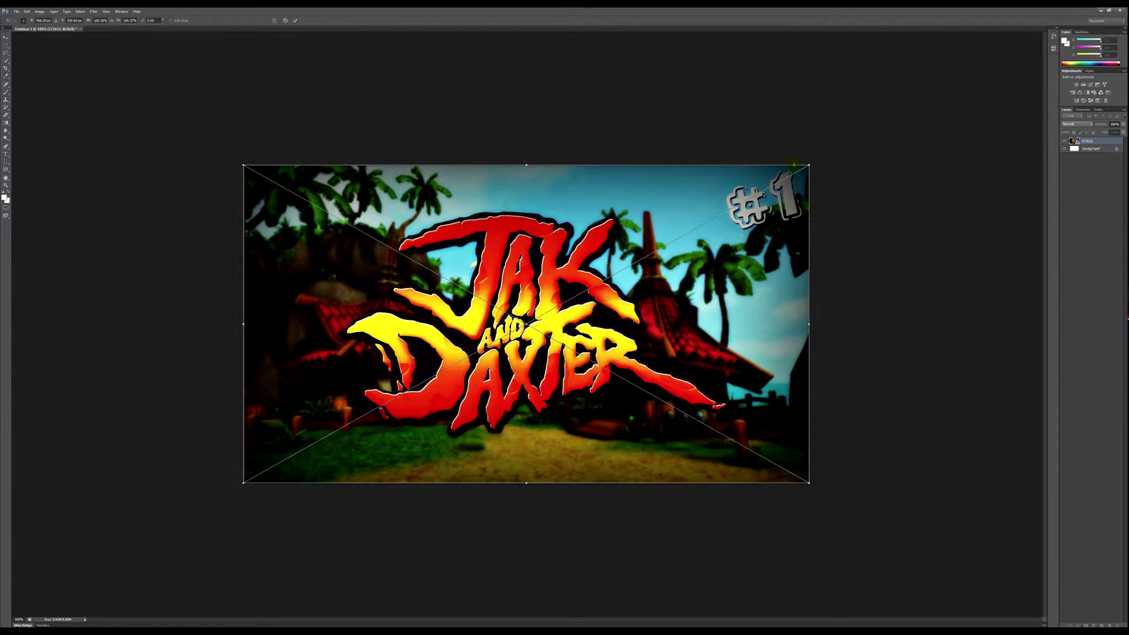
key(Return)
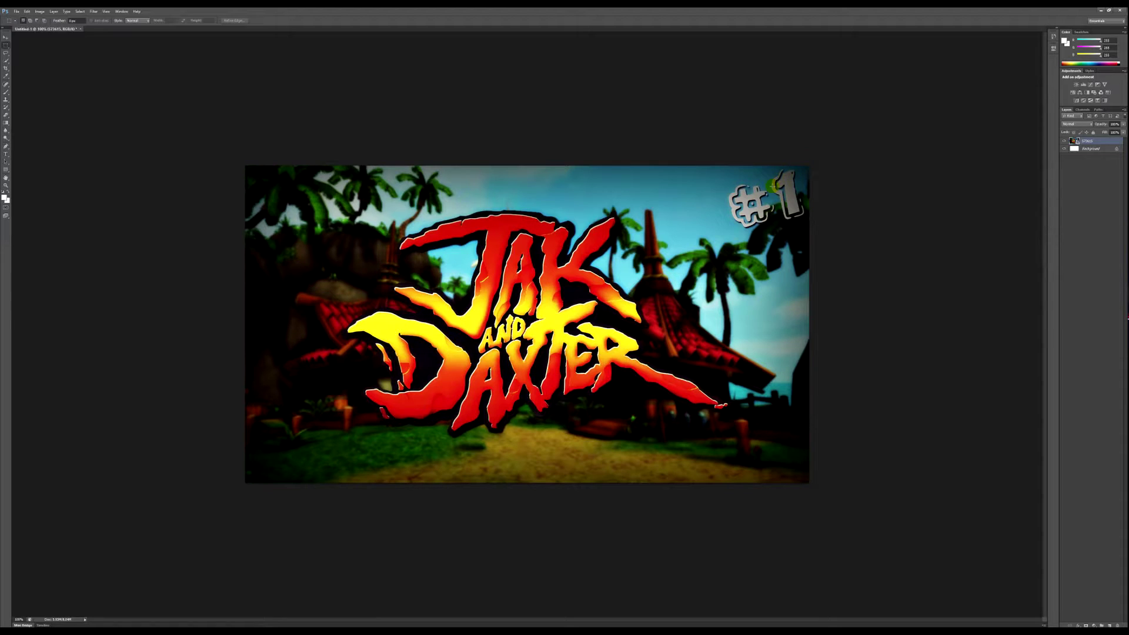
- Save the finished background in PNG format as JAKDAX1.png in the iso's folder, accepting the offered PNG options
click(17, 11)
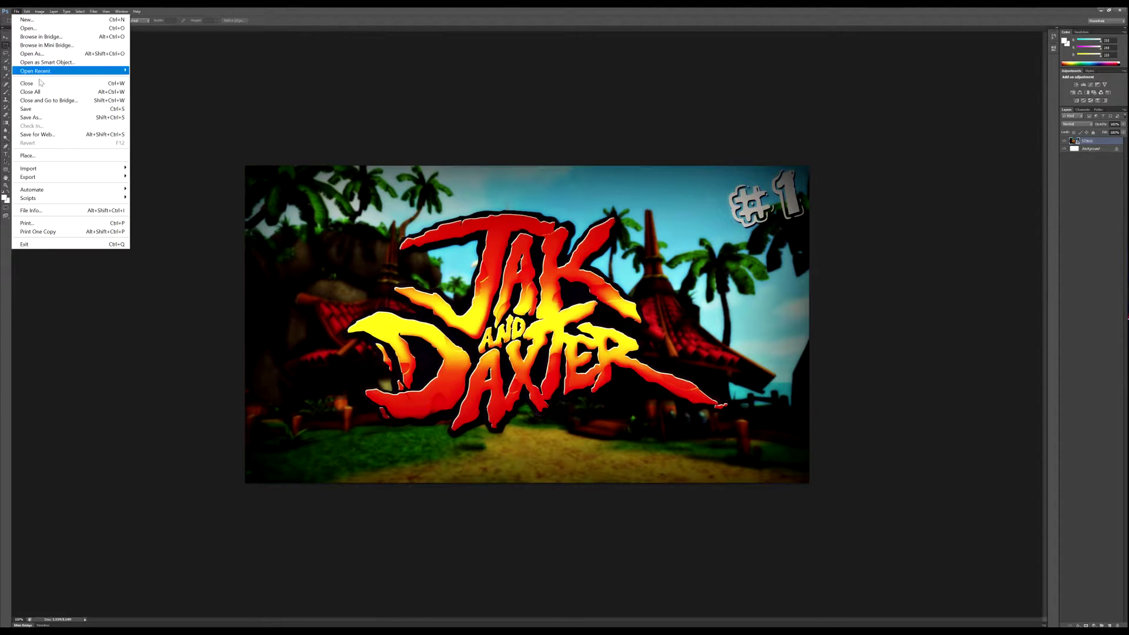
click(44, 119)
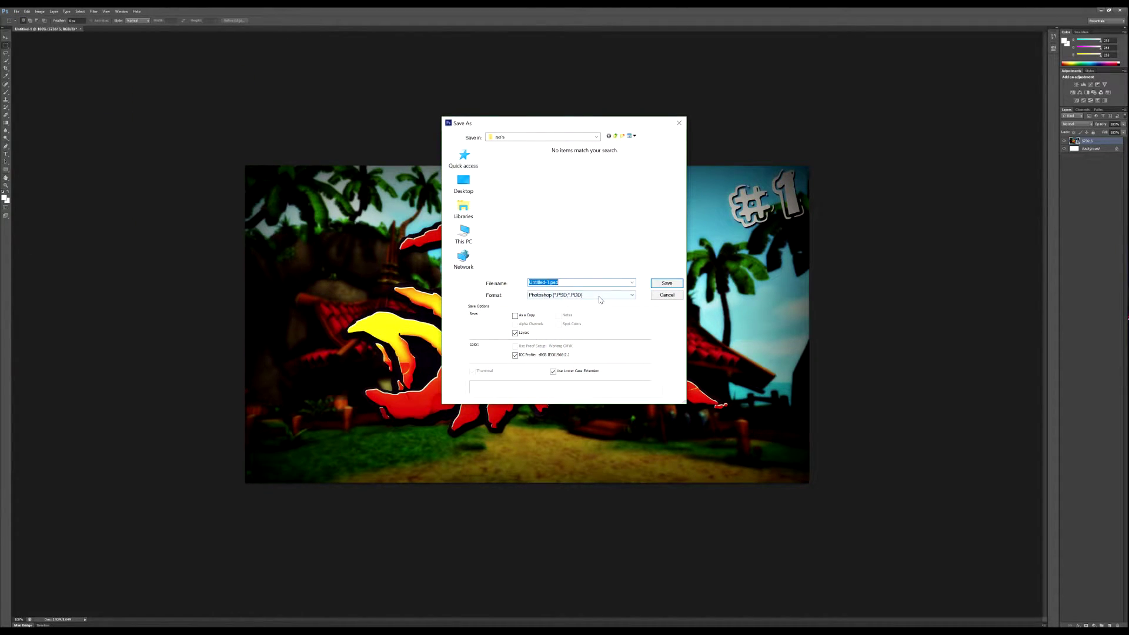
click(599, 294)
click(582, 397)
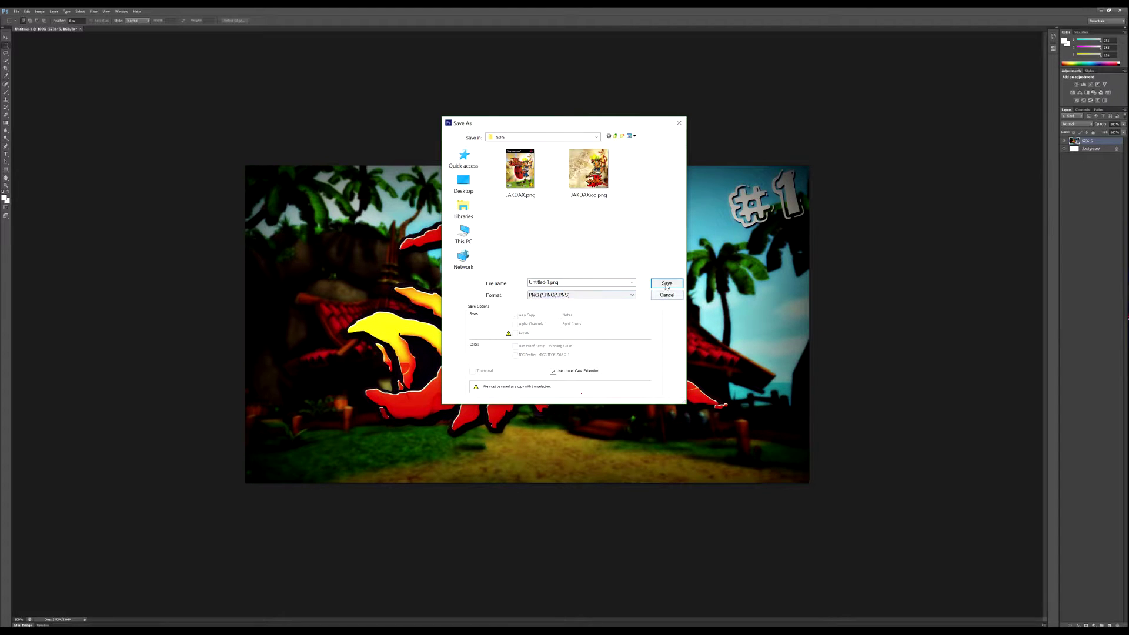
click(528, 189)
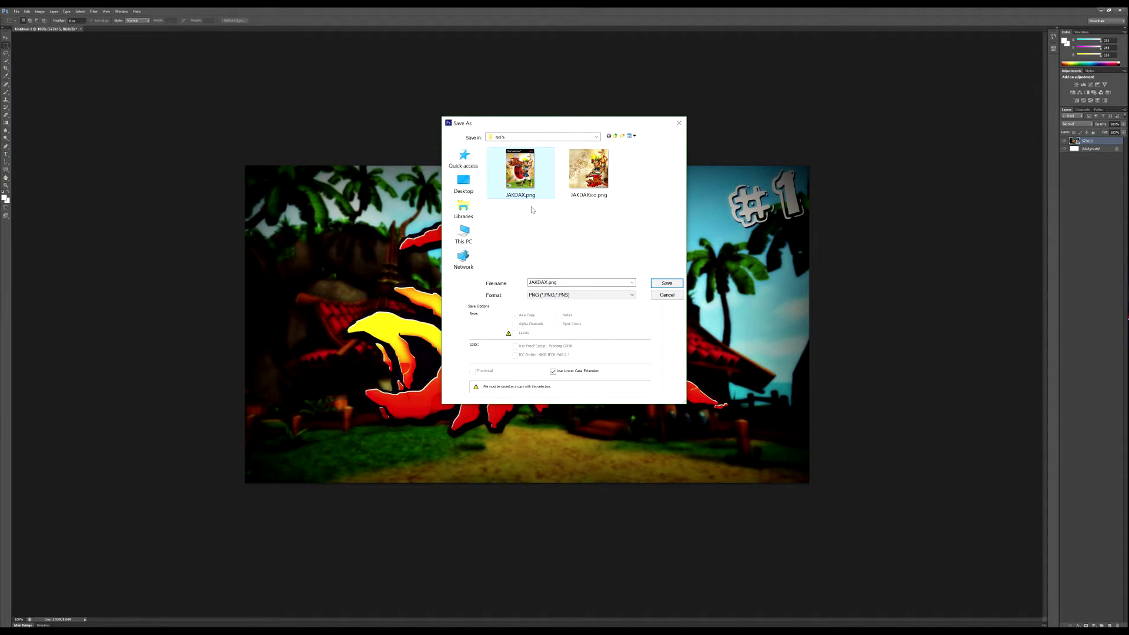
click(547, 283)
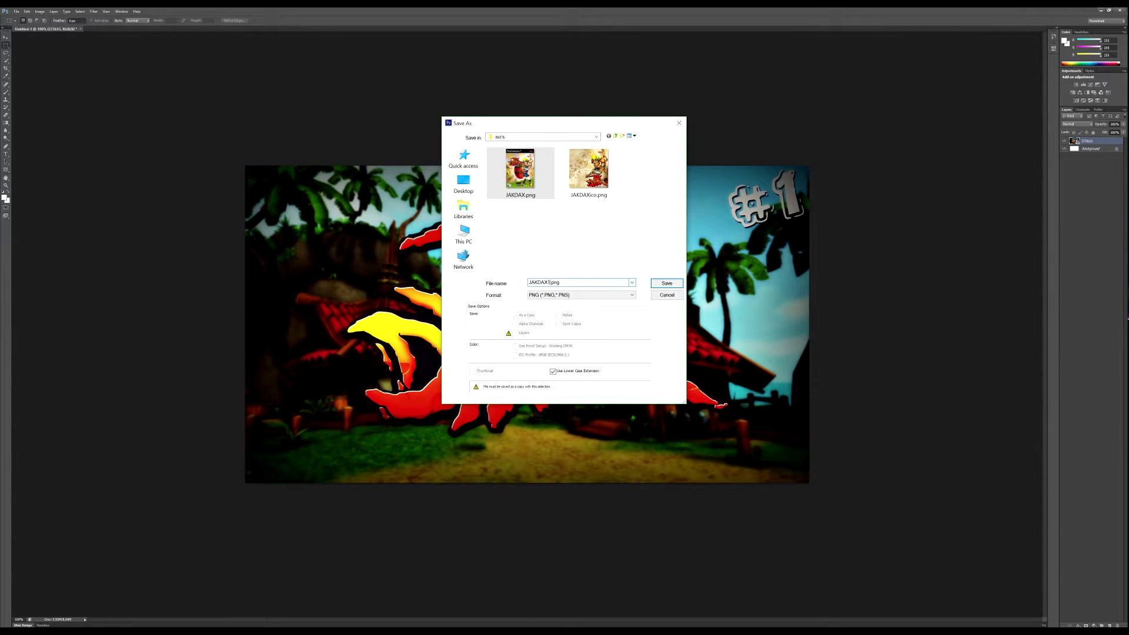
click(676, 284)
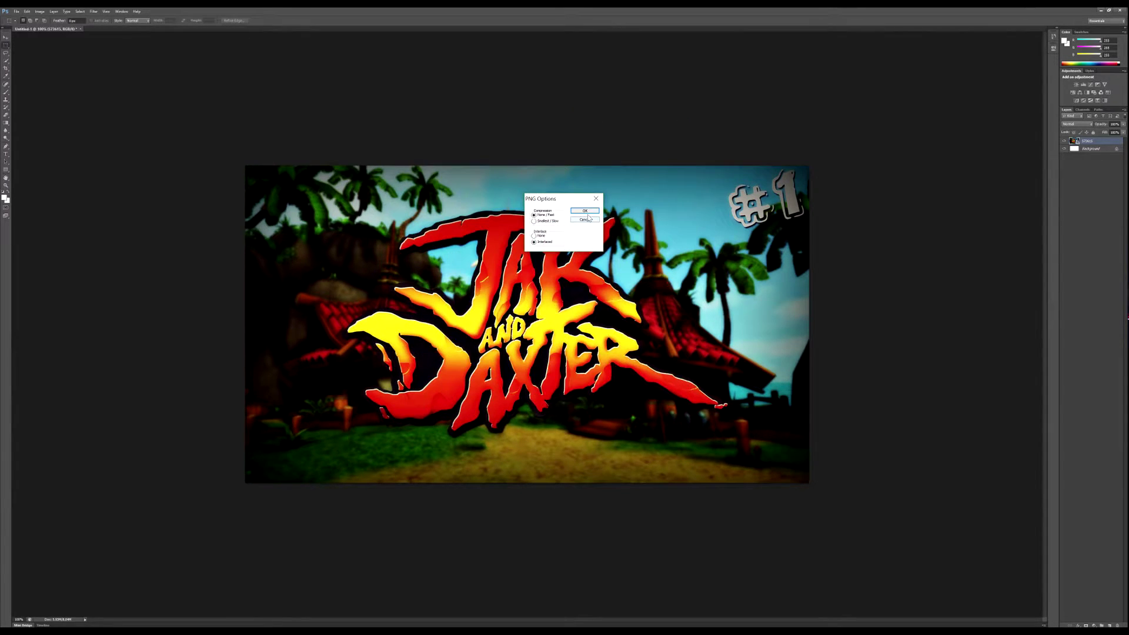
click(585, 210)
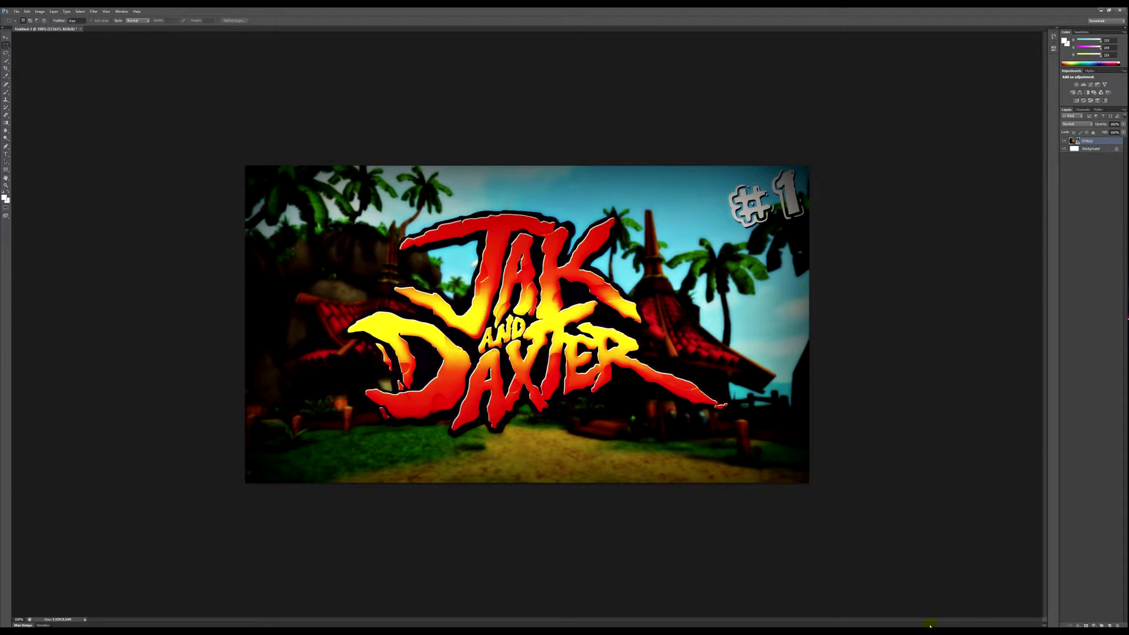
- Switch to PS2 Classic GUI and replace the default icon with JAKDAXico.png from the iso's folder
click(933, 596)
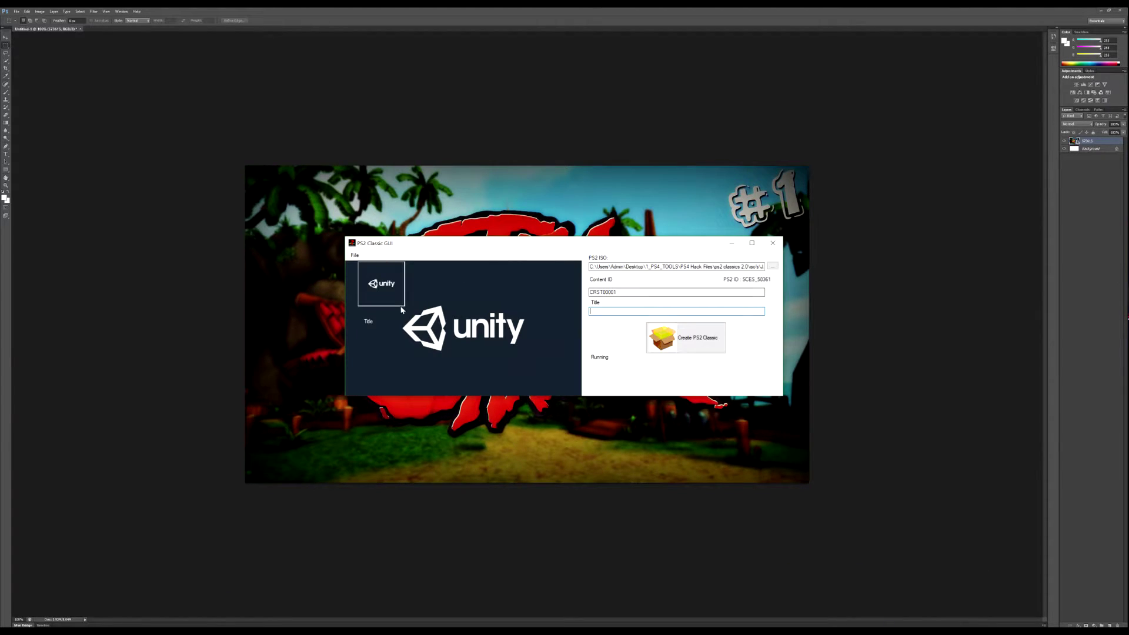
right_click(398, 279)
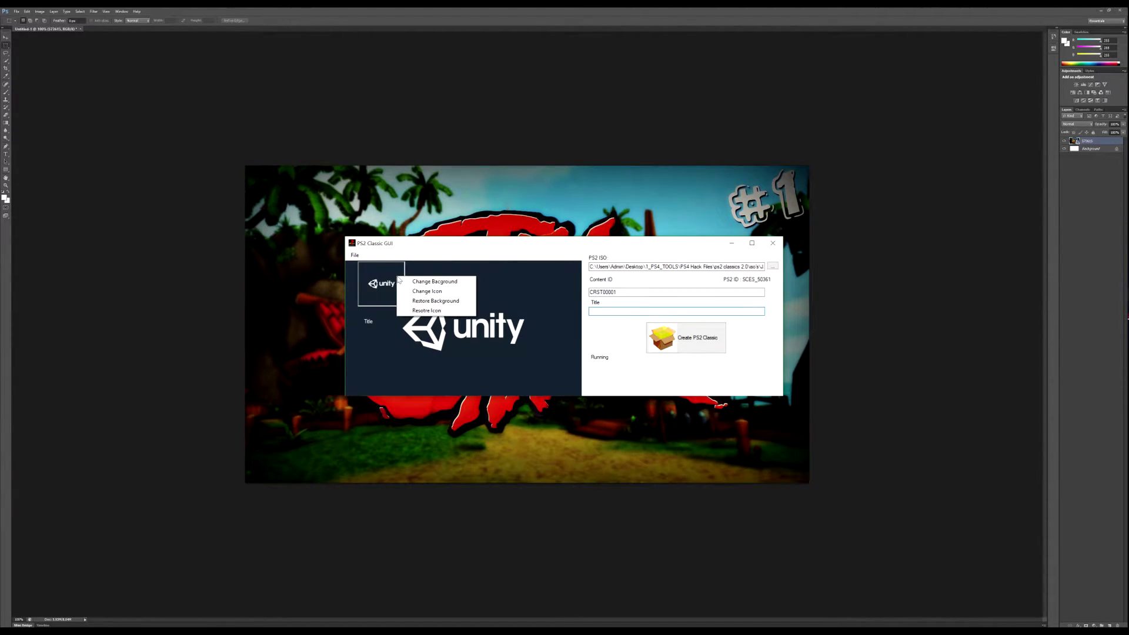
click(447, 283)
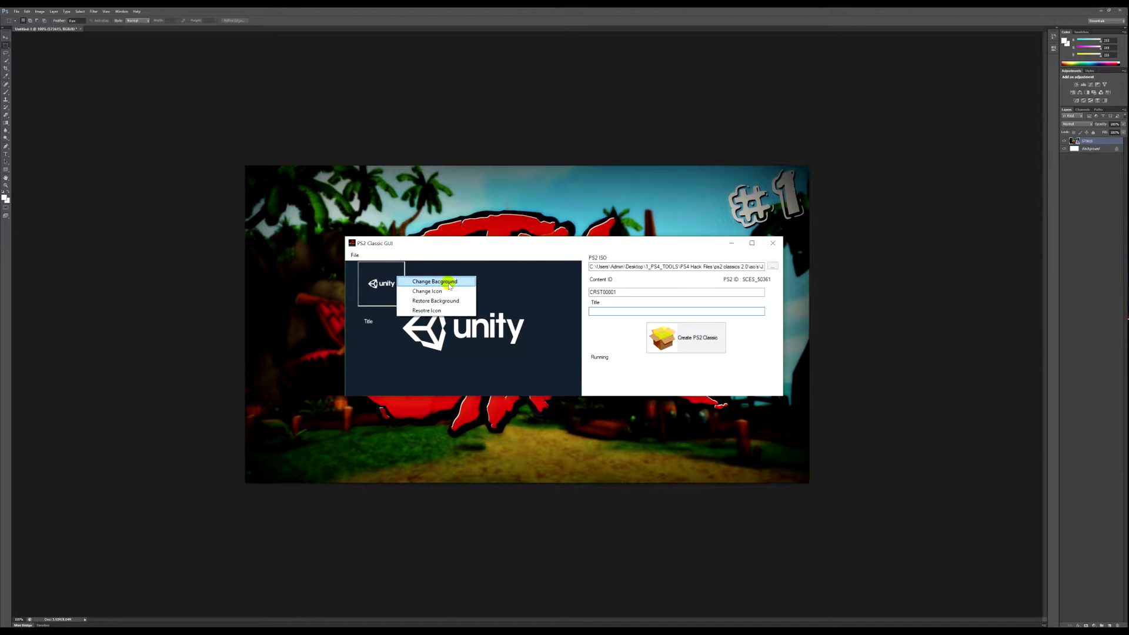
click(448, 292)
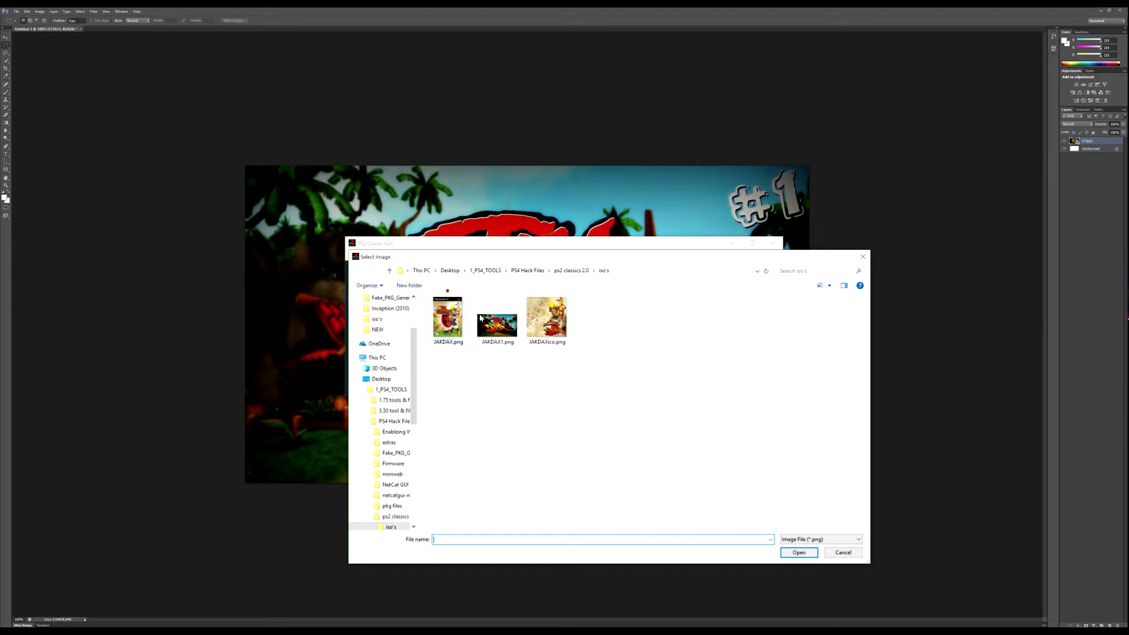
click(551, 322)
double_click(549, 321)
- Replace the default background image with JAKDAX1.png
right_click(464, 295)
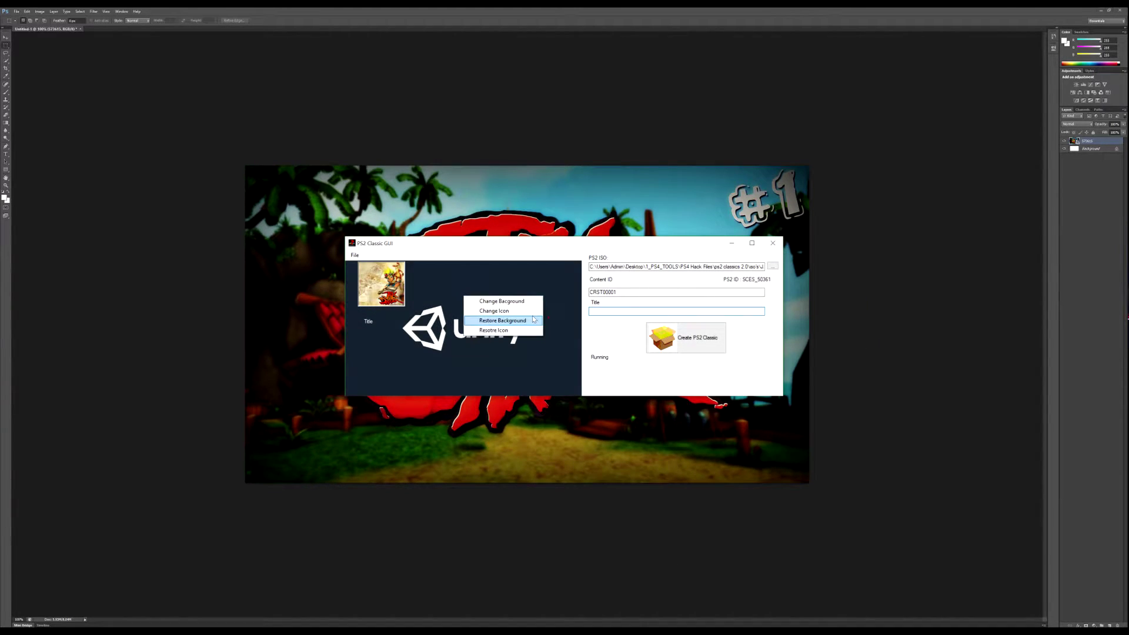
click(516, 300)
double_click(497, 325)
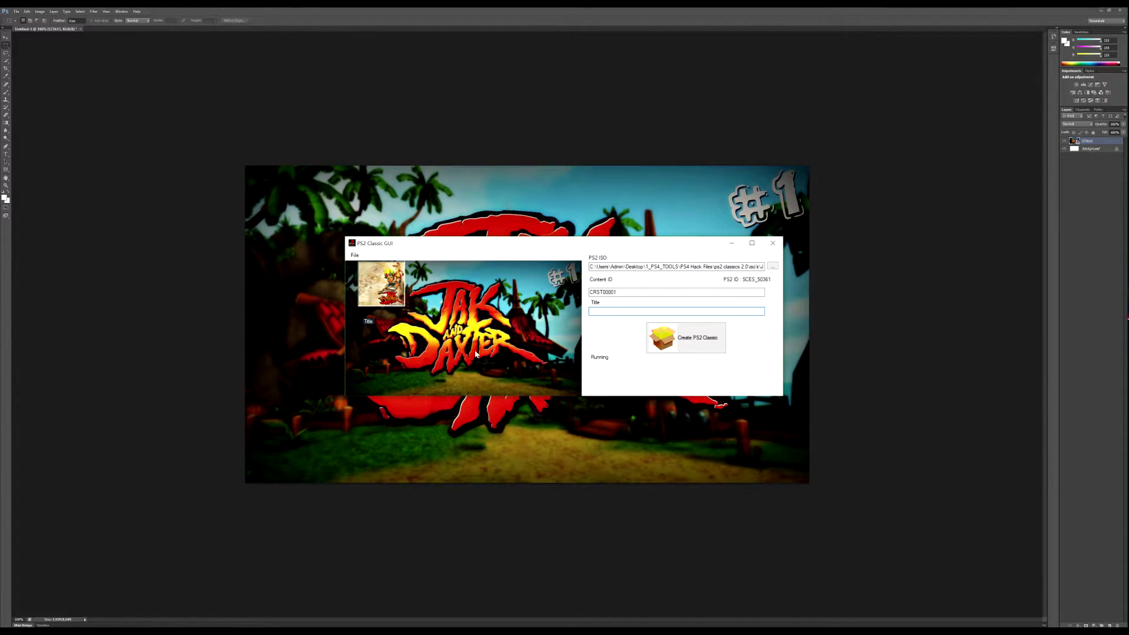
- Enter JAK AND DAXTER in capitals as the package title
click(614, 313)
text(Jak & Daxterand)
key(ctrl+a)
text(jak and dax)
key(BackSpace)
key(BackSpace)
key(BackSpace)
key(BackSpace)
key(BackSpace)
key(BackSpace)
key(BackSpace)
key(BackSpace)
key(BackSpace)
key(BackSpace)
key(BackSpace)
key(BackSpace)
key(BackSpace)
text(JAX)
key(BackSpace)
text(K AND DAXTER)
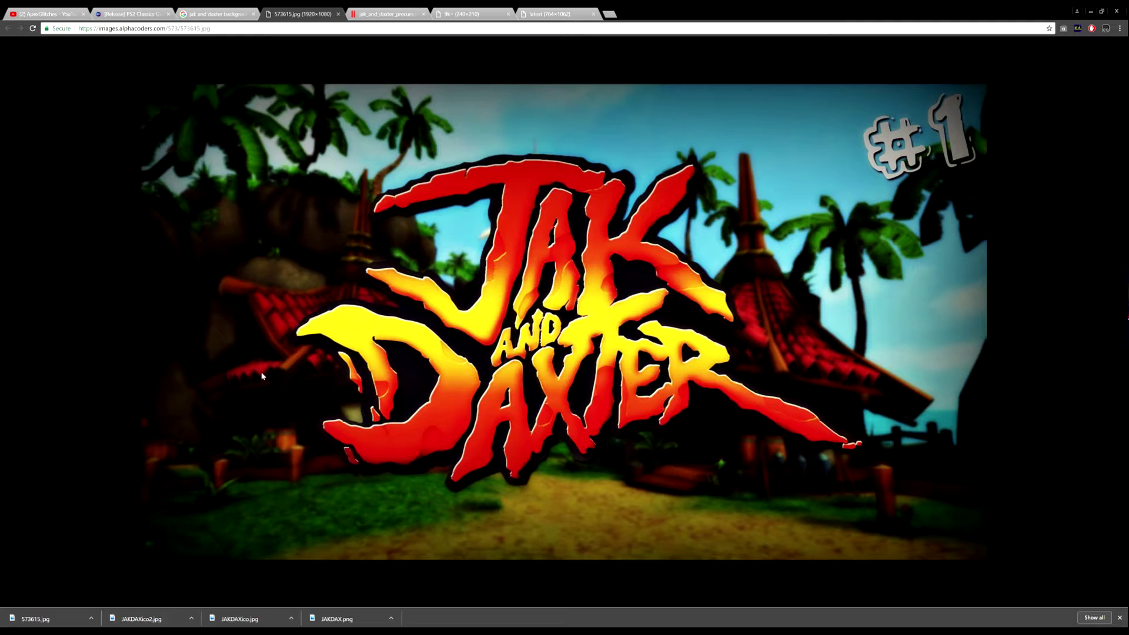
- Check the PS2 Classics Gui release thread in the browser for the required Content ID format
click(148, 13)
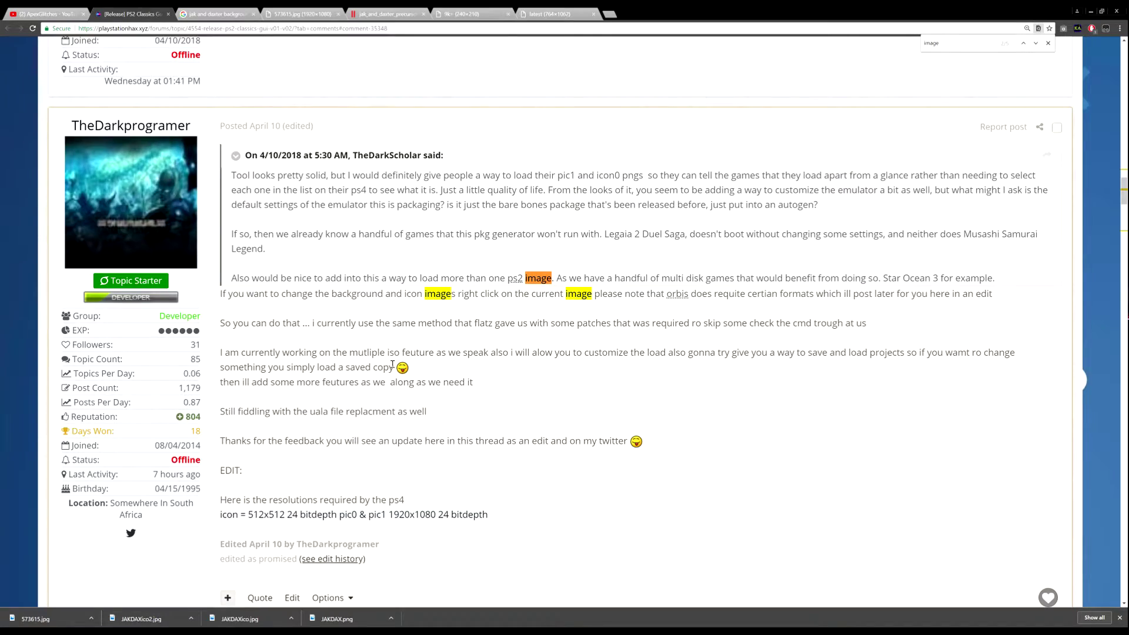
scroll(387, 380, up, 4)
scroll(388, 380, down, 6)
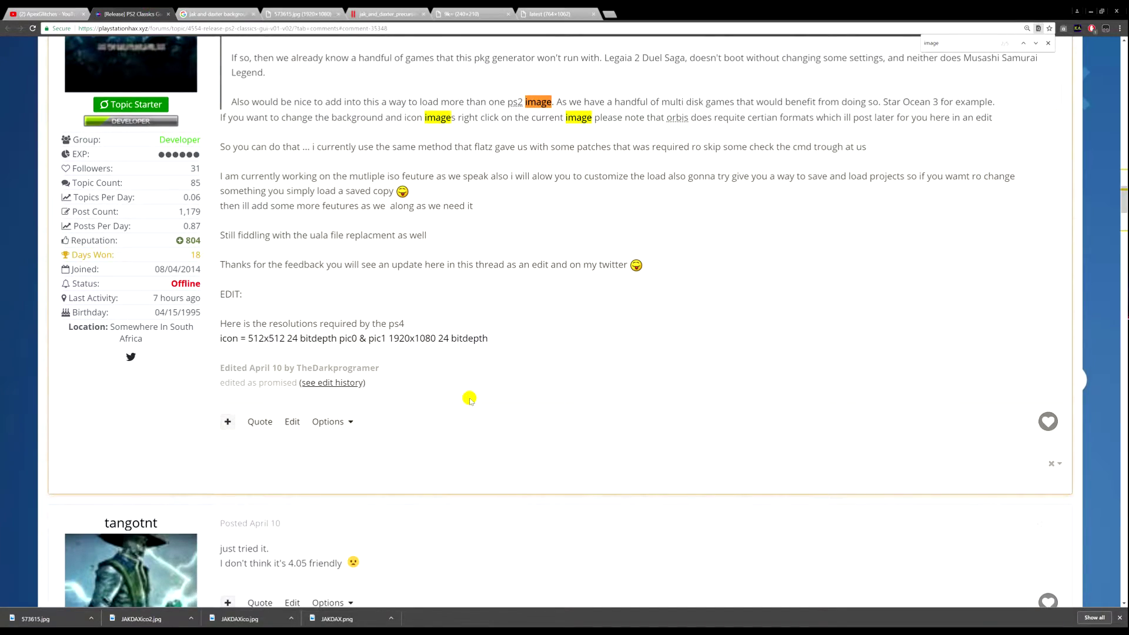
scroll(493, 103, up, 15)
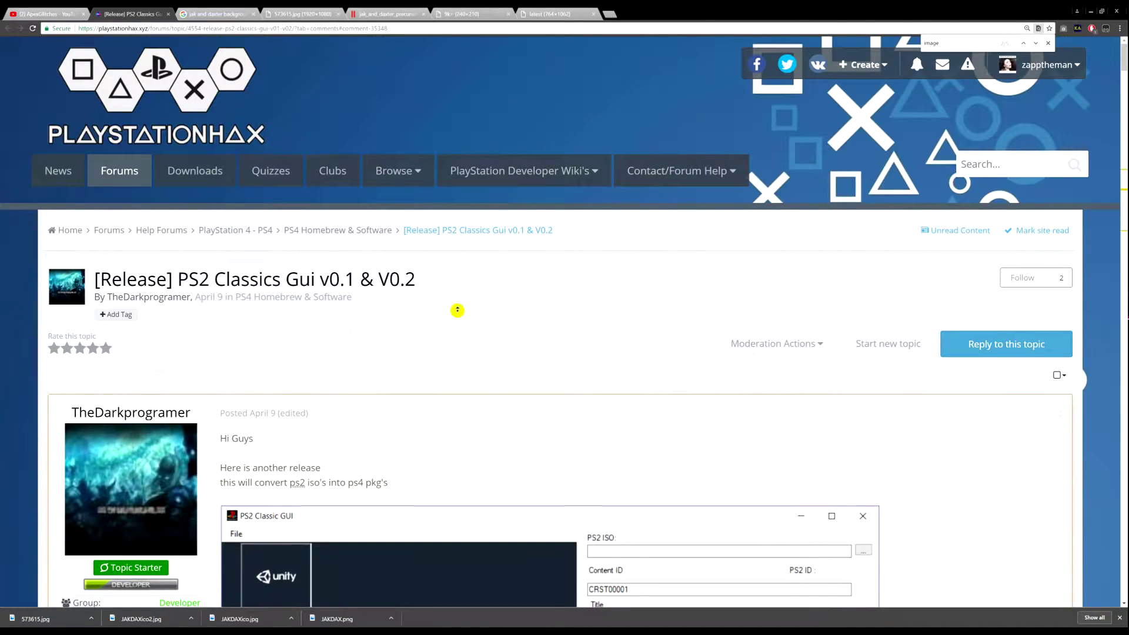
scroll(458, 318, down, 3)
scroll(463, 339, down, 3)
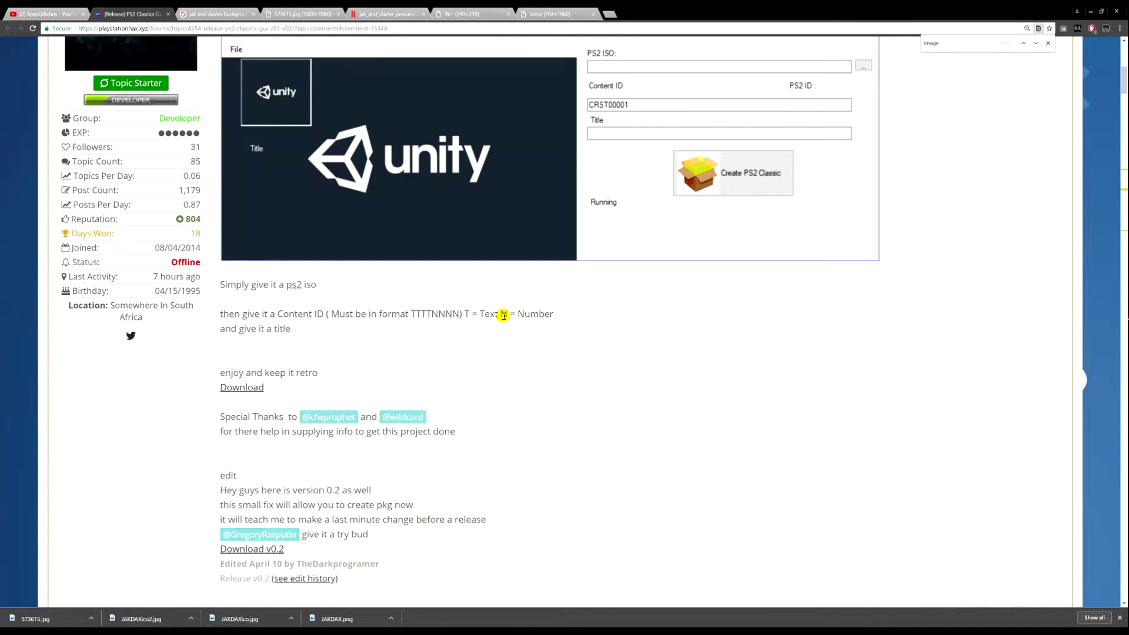
drag(432, 314, 409, 314)
click(458, 315)
drag(459, 314, 433, 315)
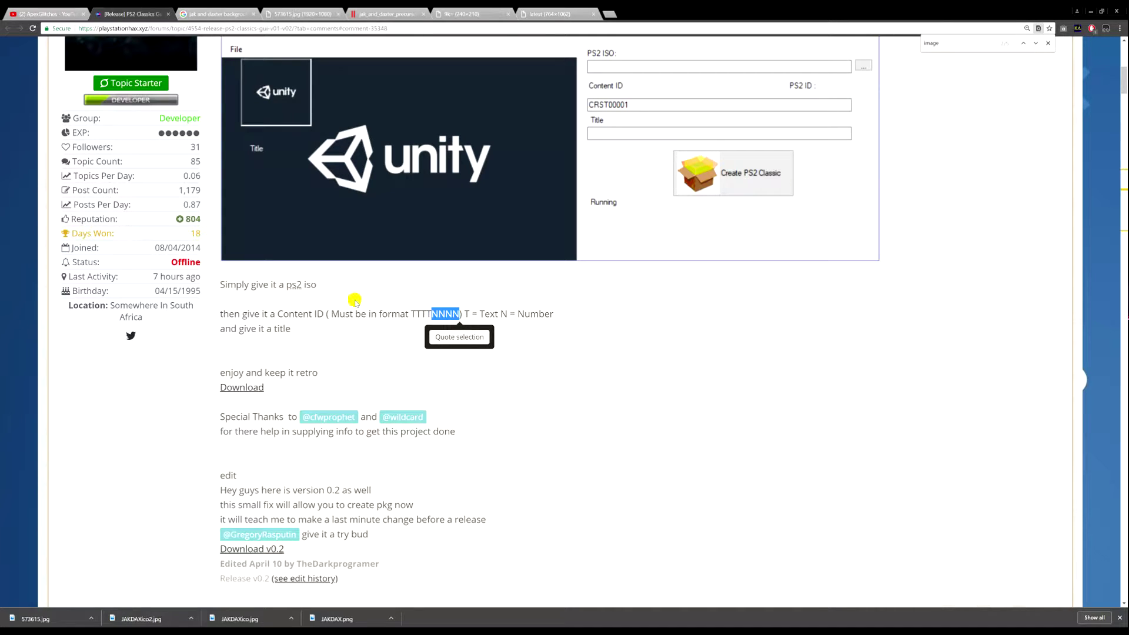
scroll(742, 203, up, 1)
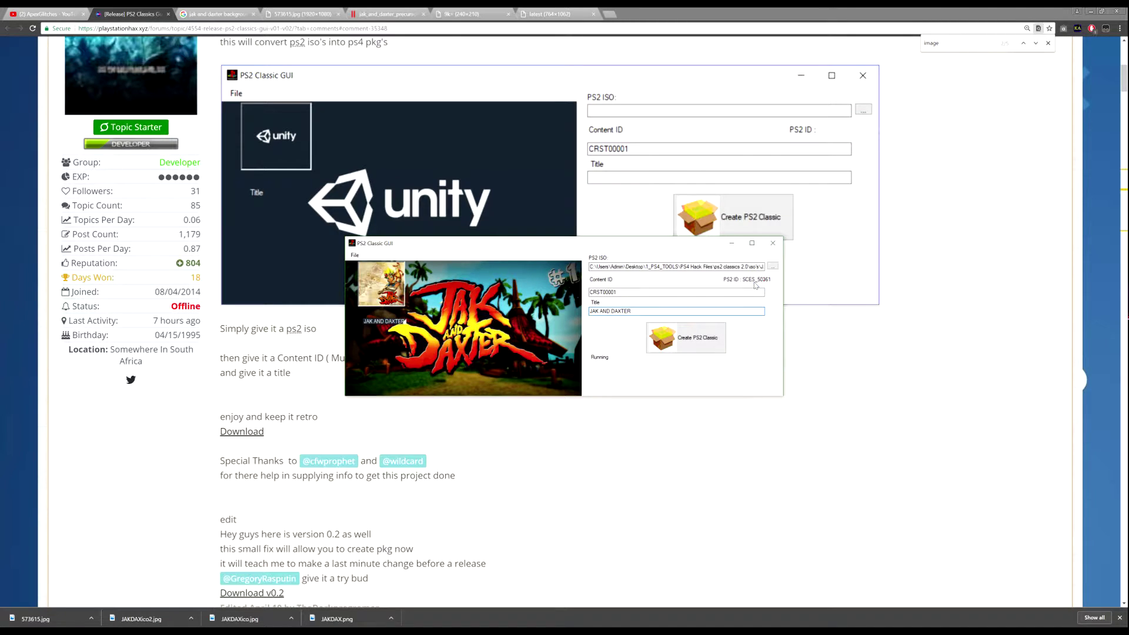
- Set the Content ID in PS2 Classic GUI to SCES50361, matching the PS2 ID without its underscore
double_click(616, 291)
text(SC)
click(631, 417)
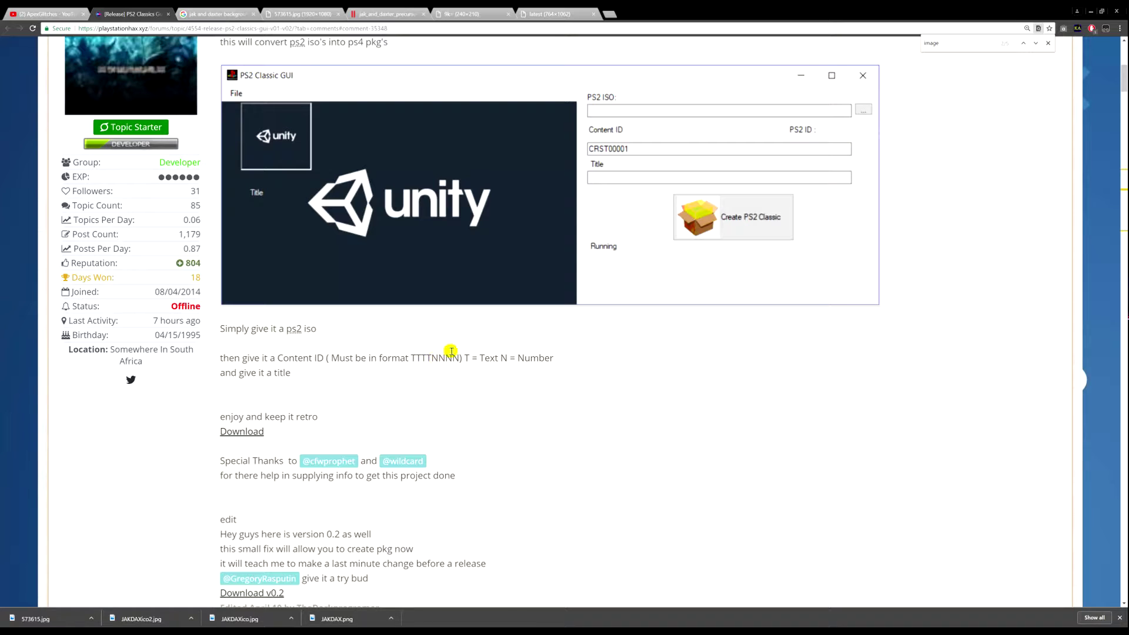
key(alt+Tab)
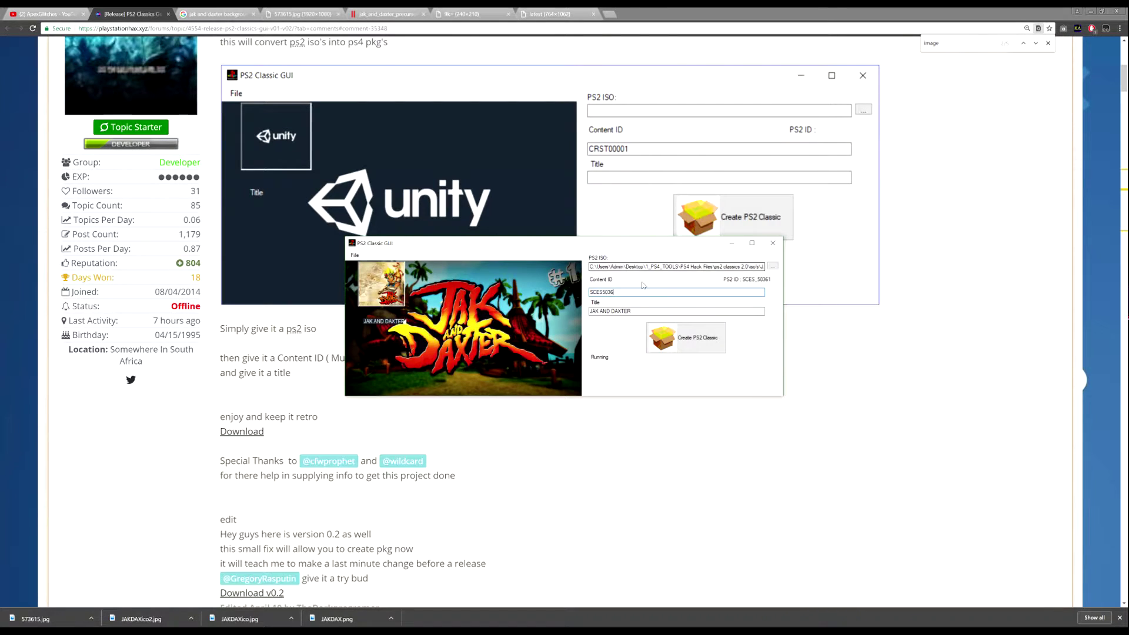
click(679, 281)
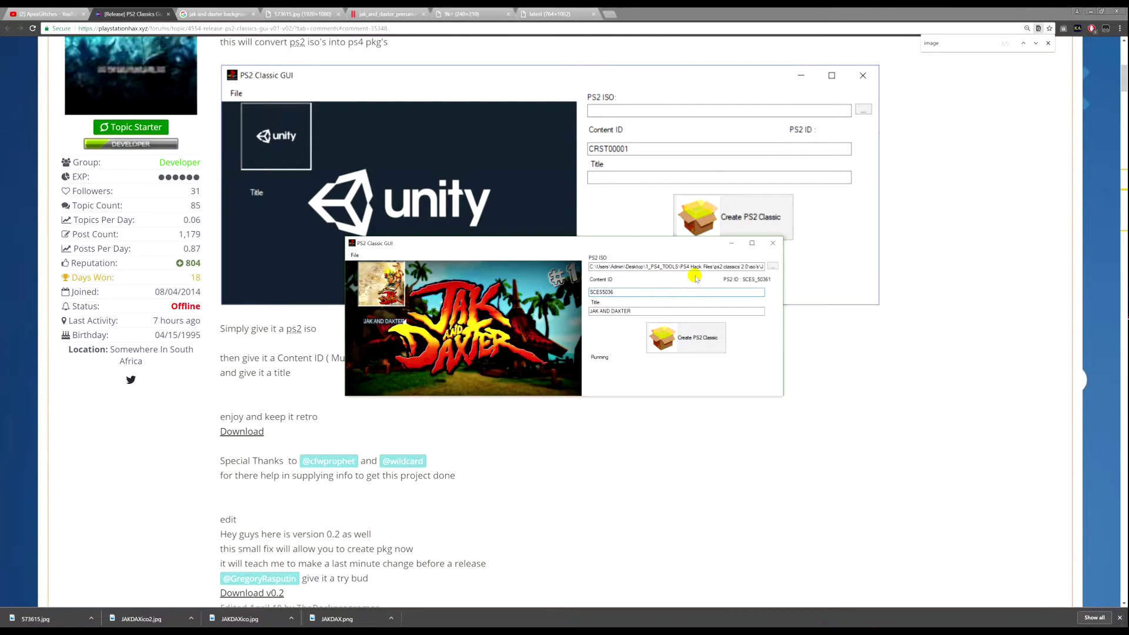
text(1)
- Create the PS2 Classic package, outputting it to a new folder named OUTPUT inside 1_PS4_TOOLS > PS4 Hack Files > ps2 classics 2.0
click(687, 331)
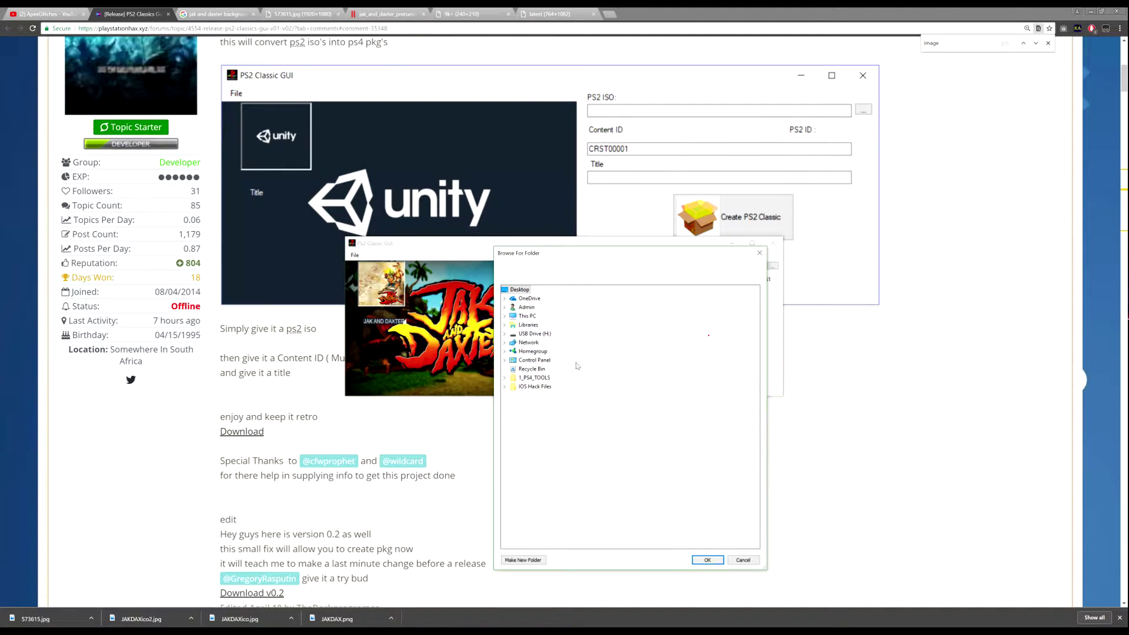
double_click(529, 377)
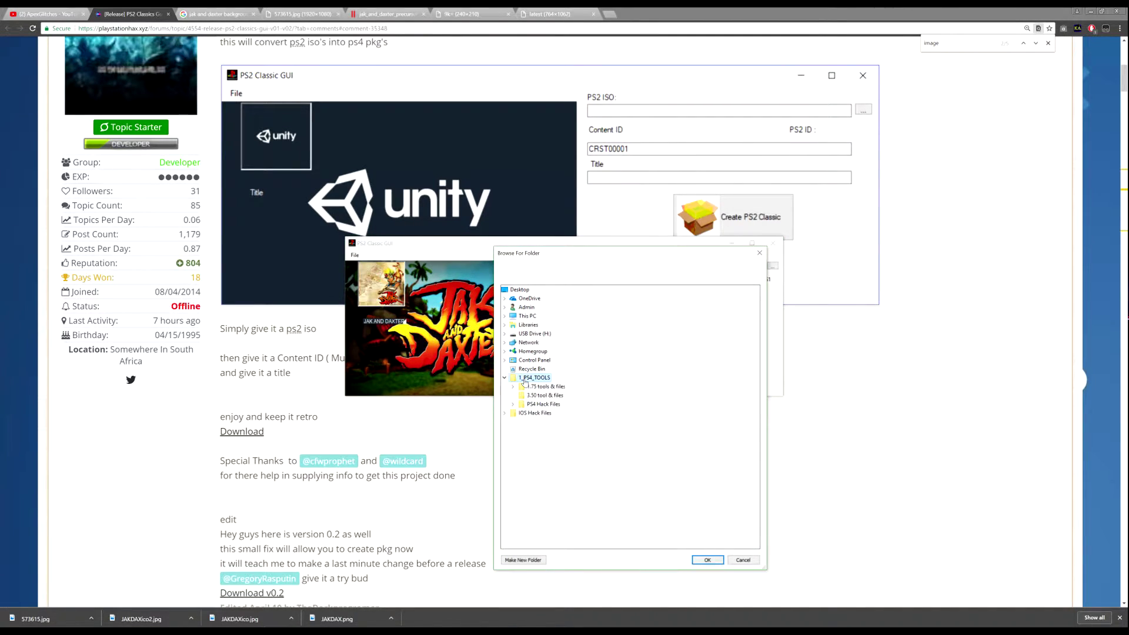
double_click(546, 404)
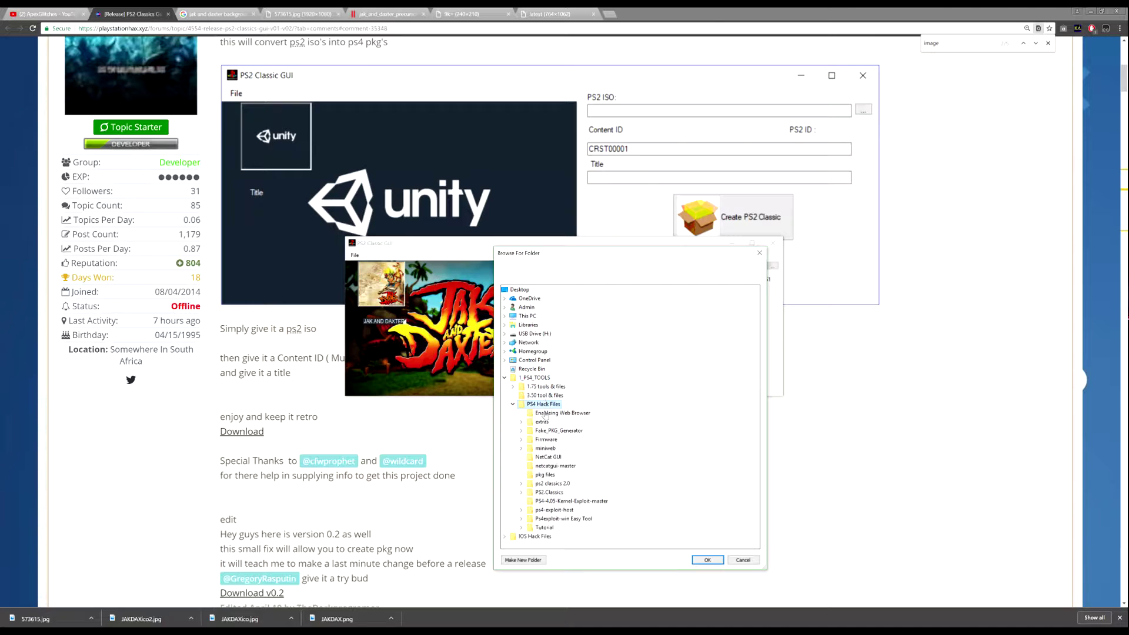
double_click(564, 483)
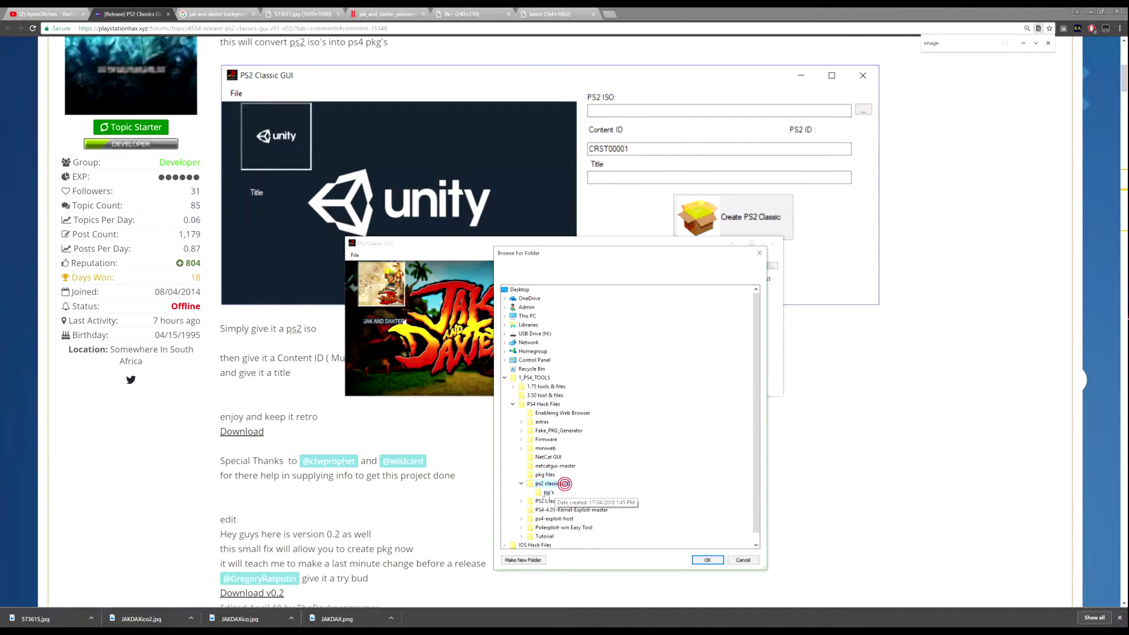
click(530, 560)
text(outpOUTPUT)
key(Return)
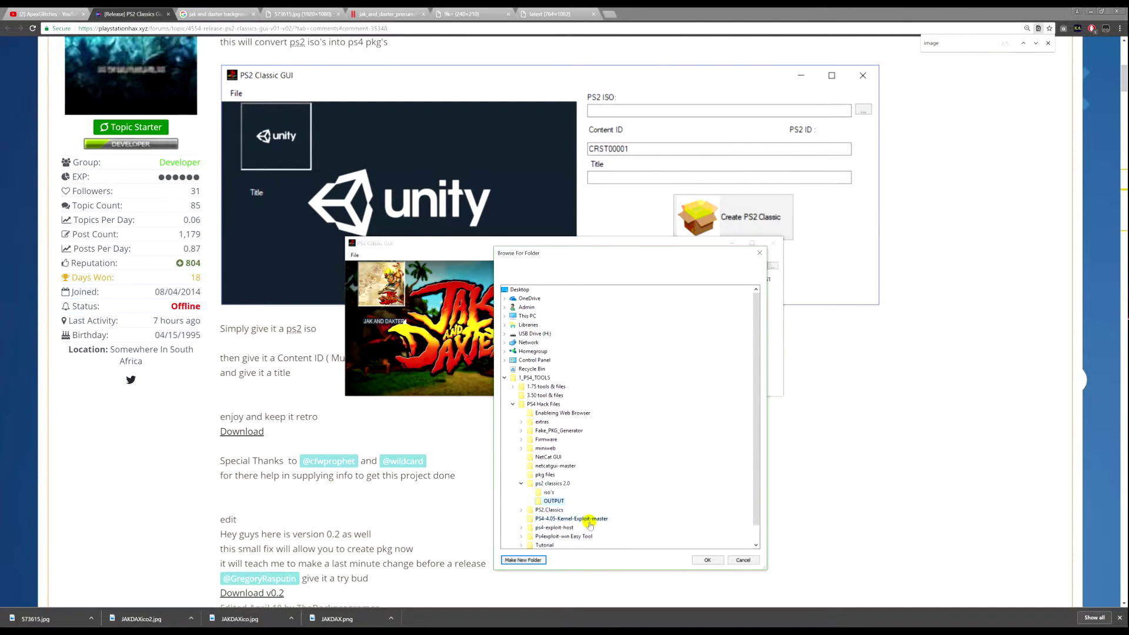
click(709, 559)
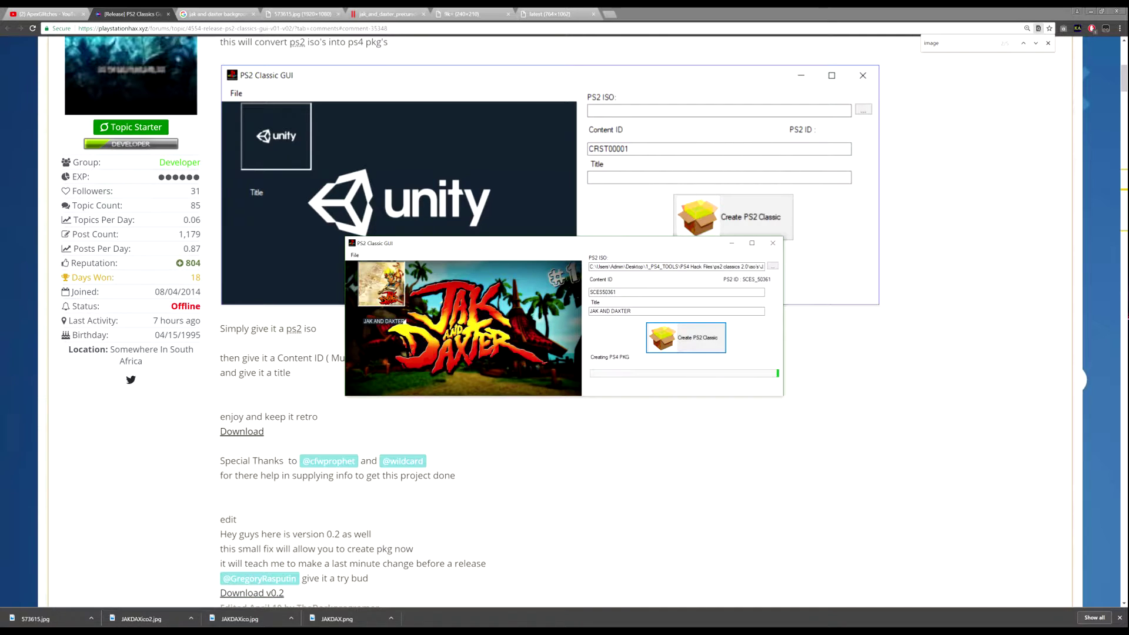
- Open the OUTPUT folder of ps2 classics 2.0 in File Explorer and widen the view to read the package's full file name
key(alt+Tab)
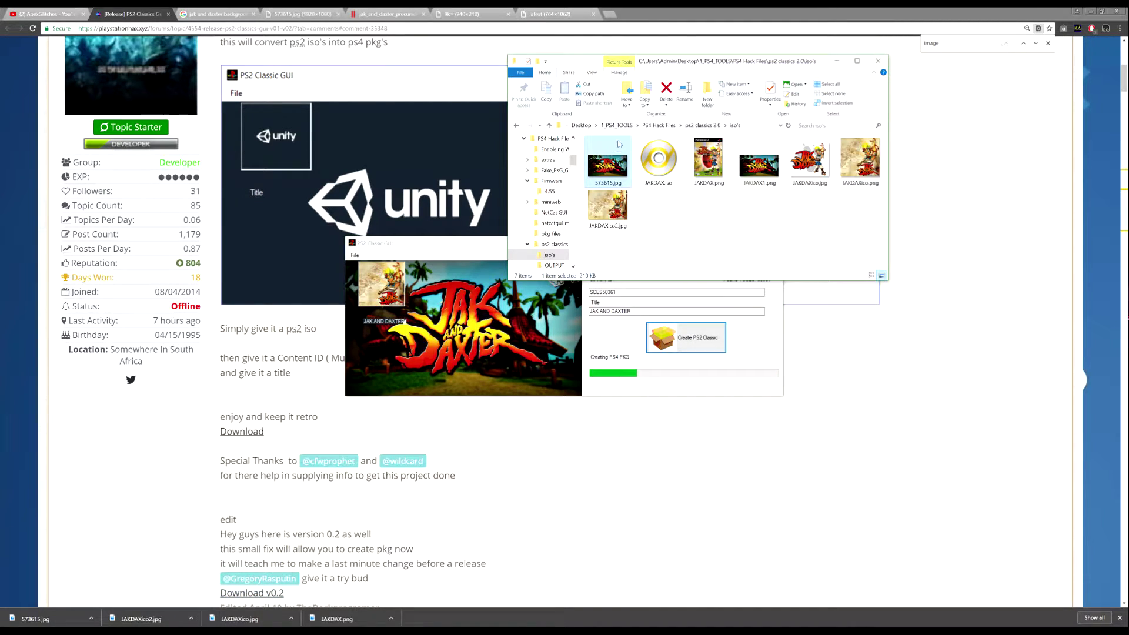
click(655, 127)
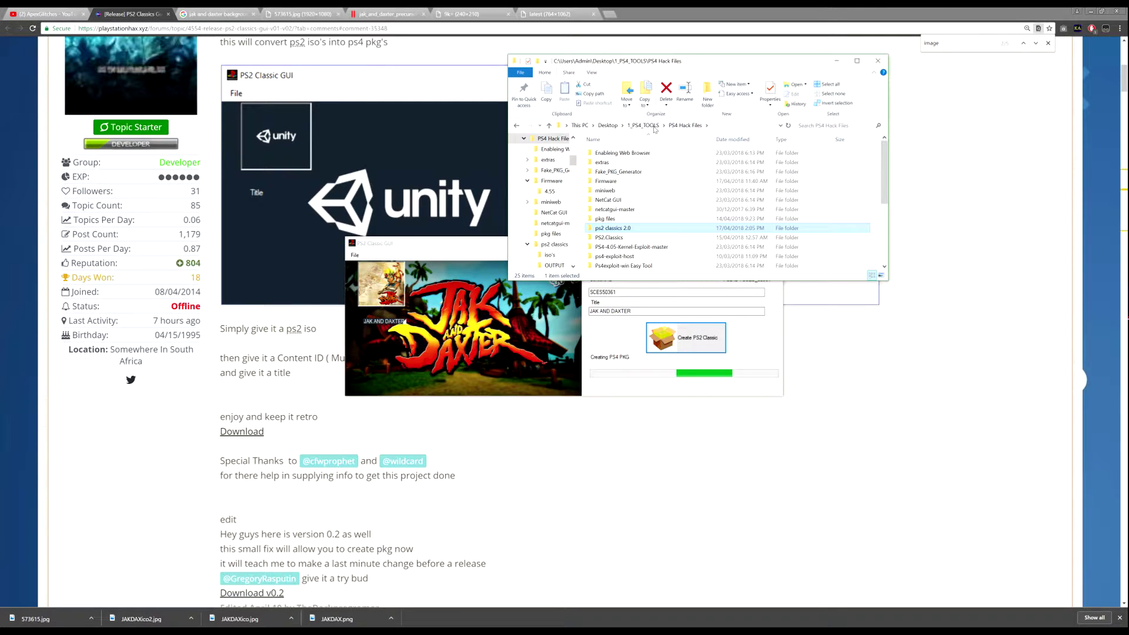
double_click(639, 229)
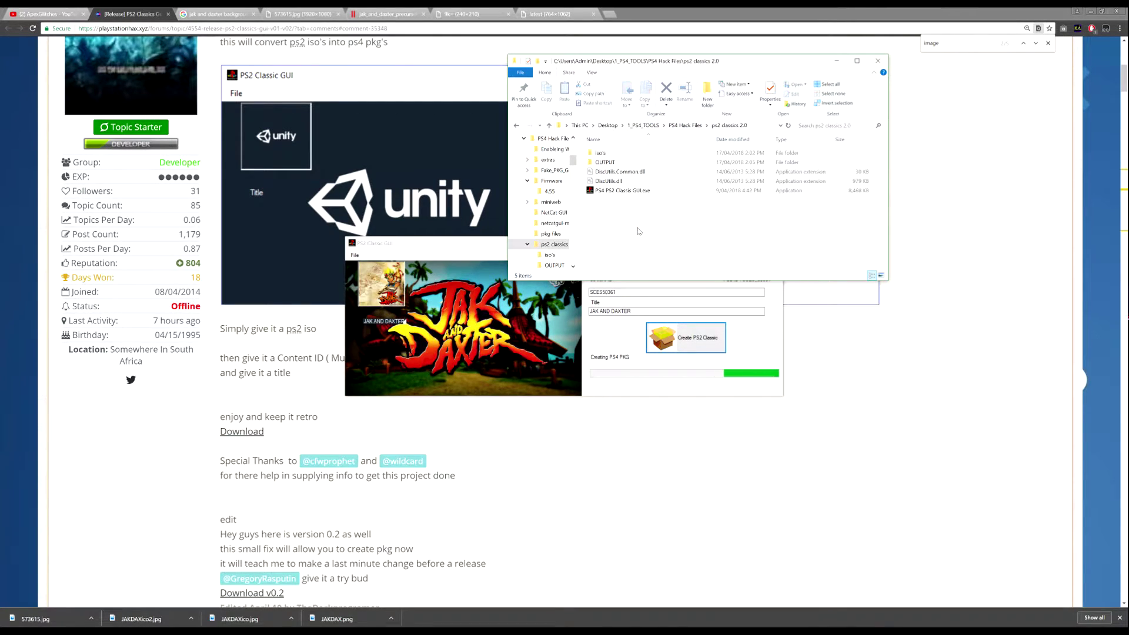
double_click(634, 162)
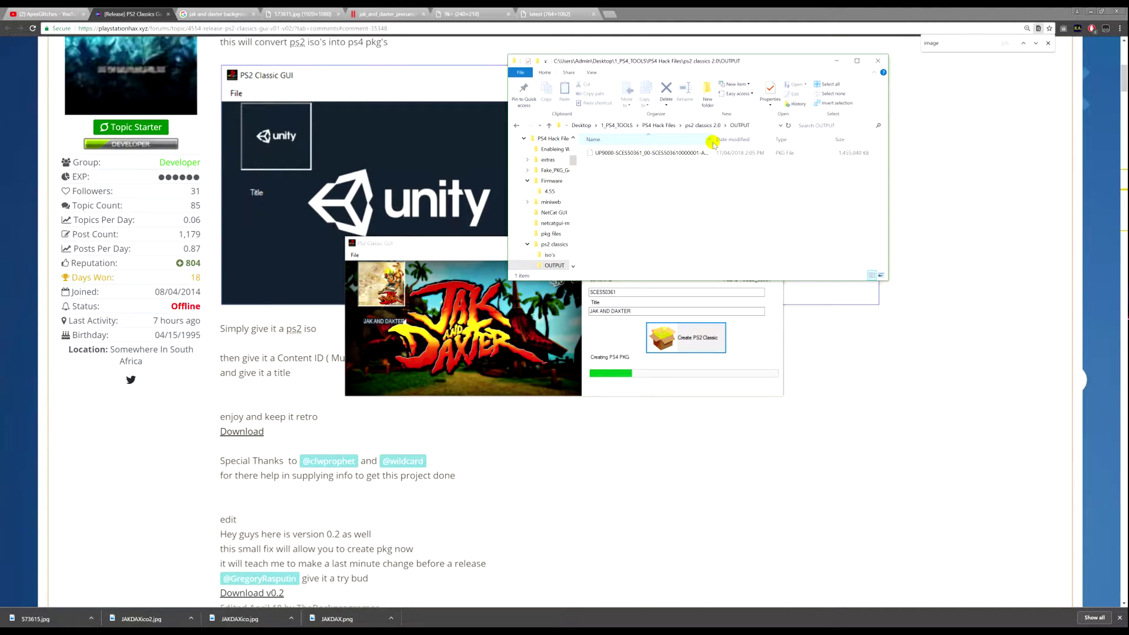
drag(717, 143, 750, 144)
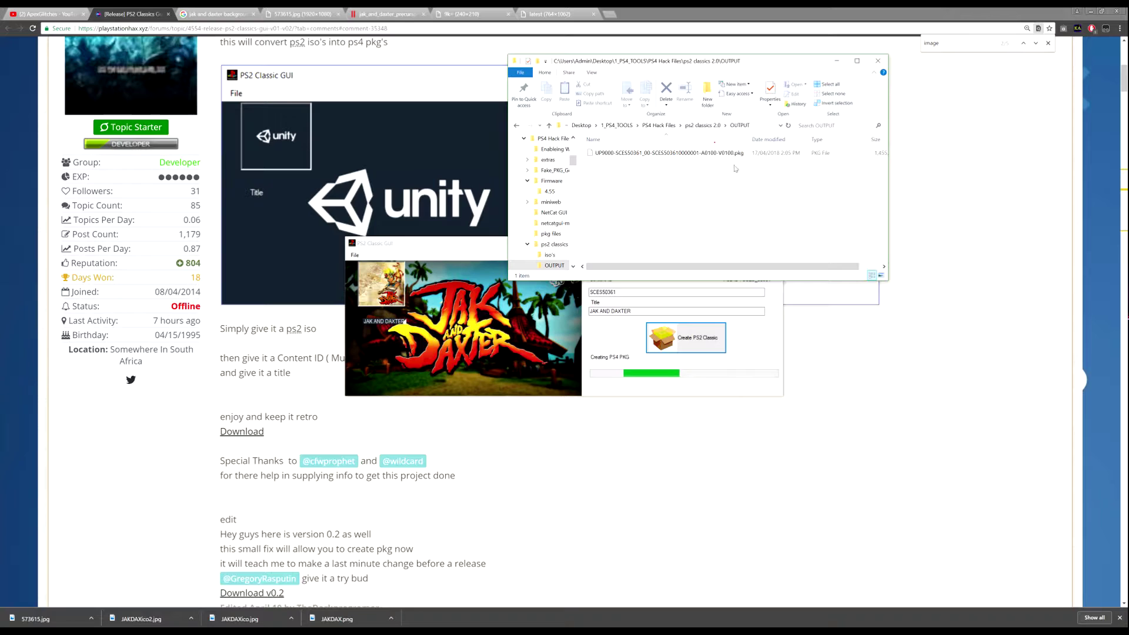
drag(889, 177, 945, 180)
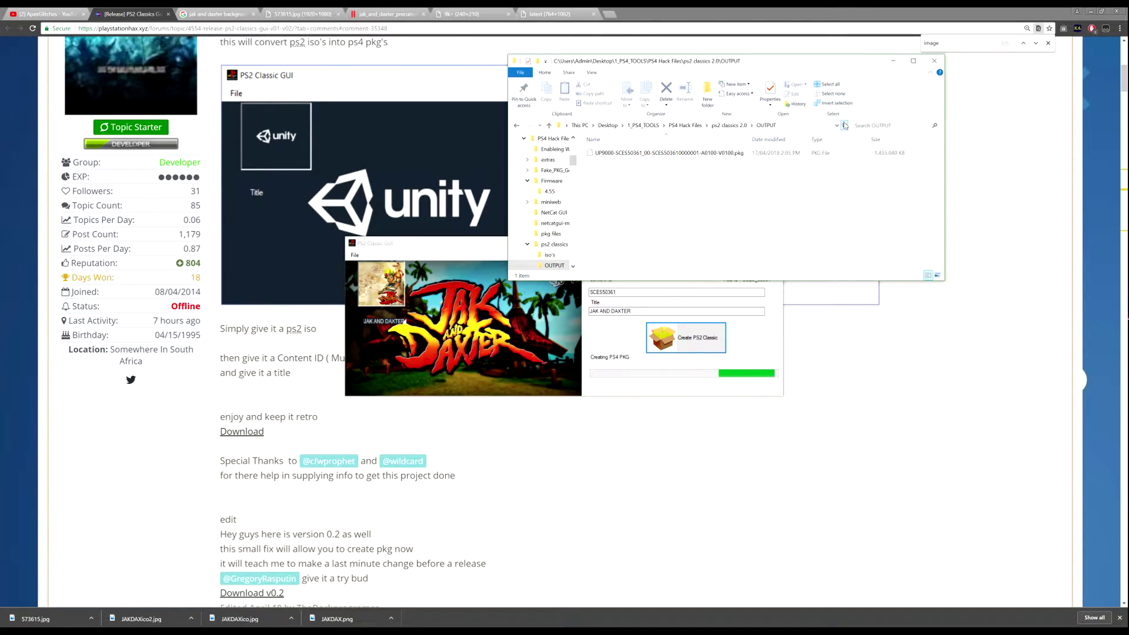
- Acknowledge the completed conversion message in PS2 Classic GUI
click(697, 174)
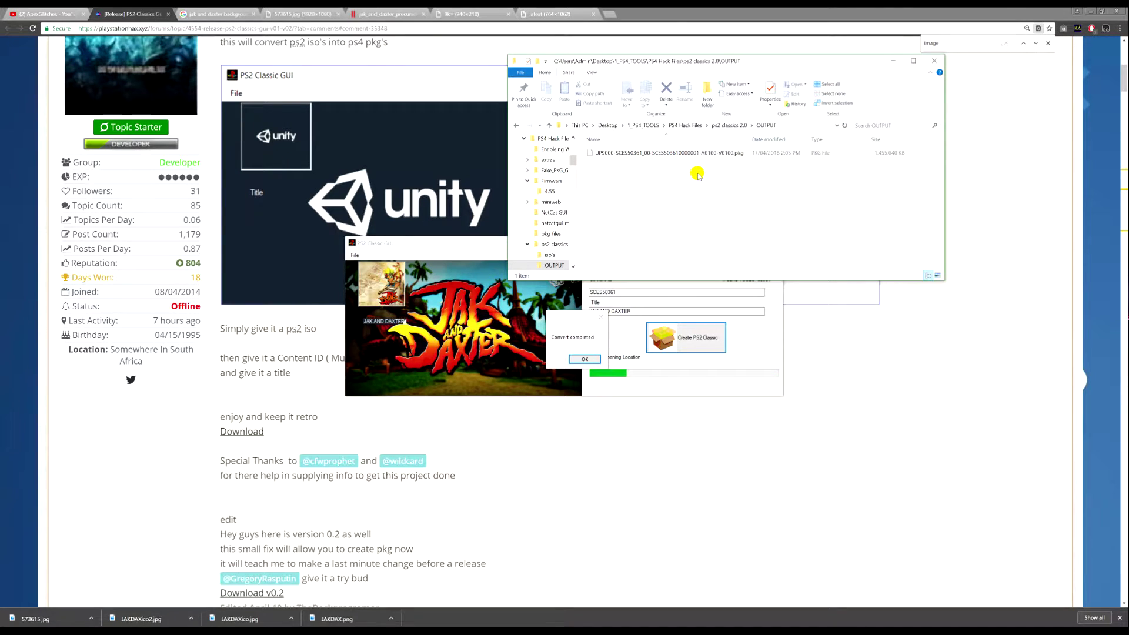
click(585, 359)
click(572, 360)
click(676, 268)
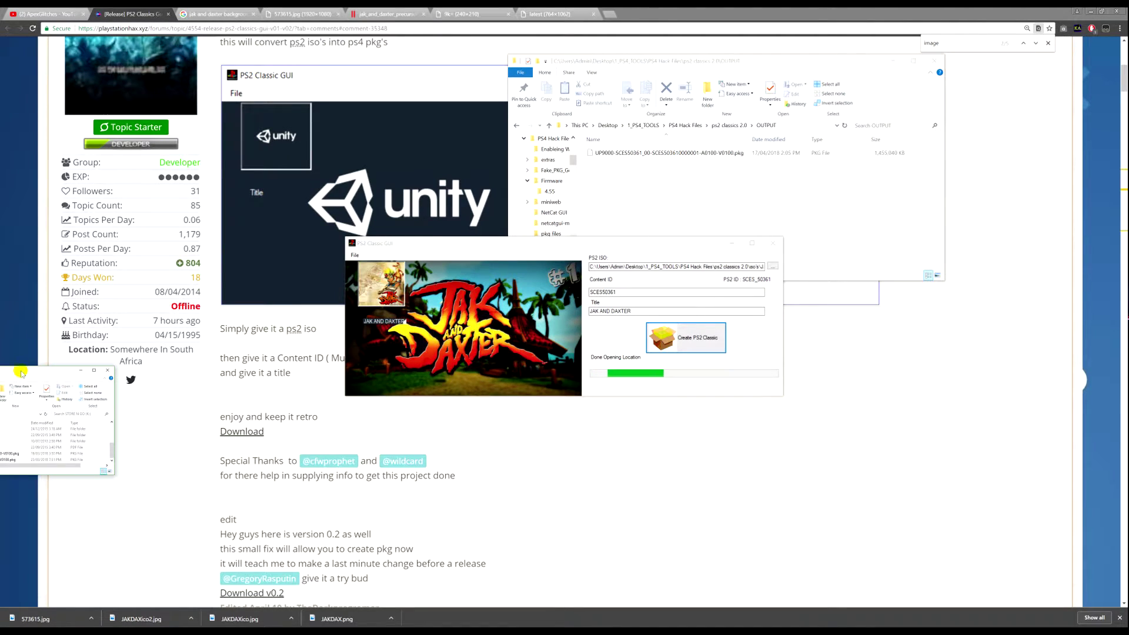
drag(58, 374, 490, 347)
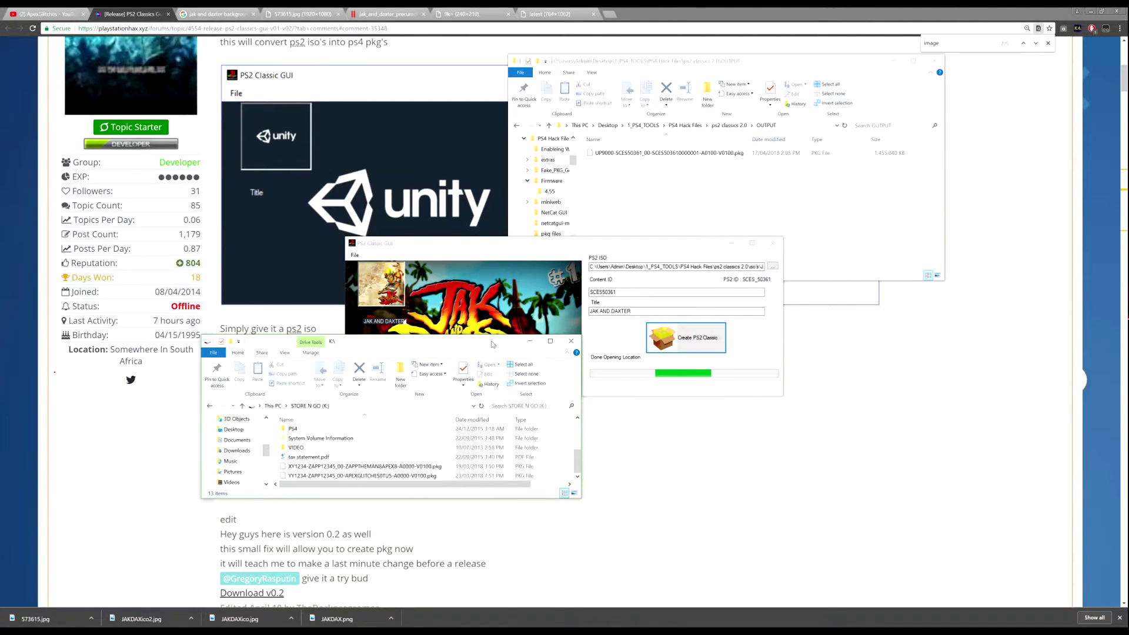
click(671, 152)
drag(672, 155, 473, 471)
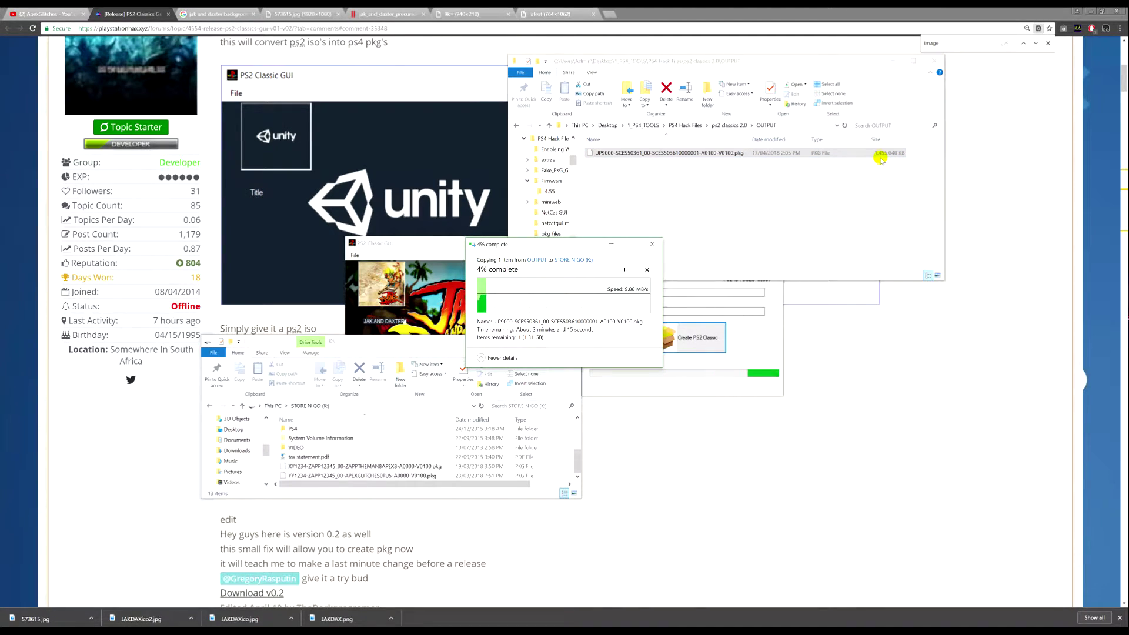
drag(481, 238, 721, 341)
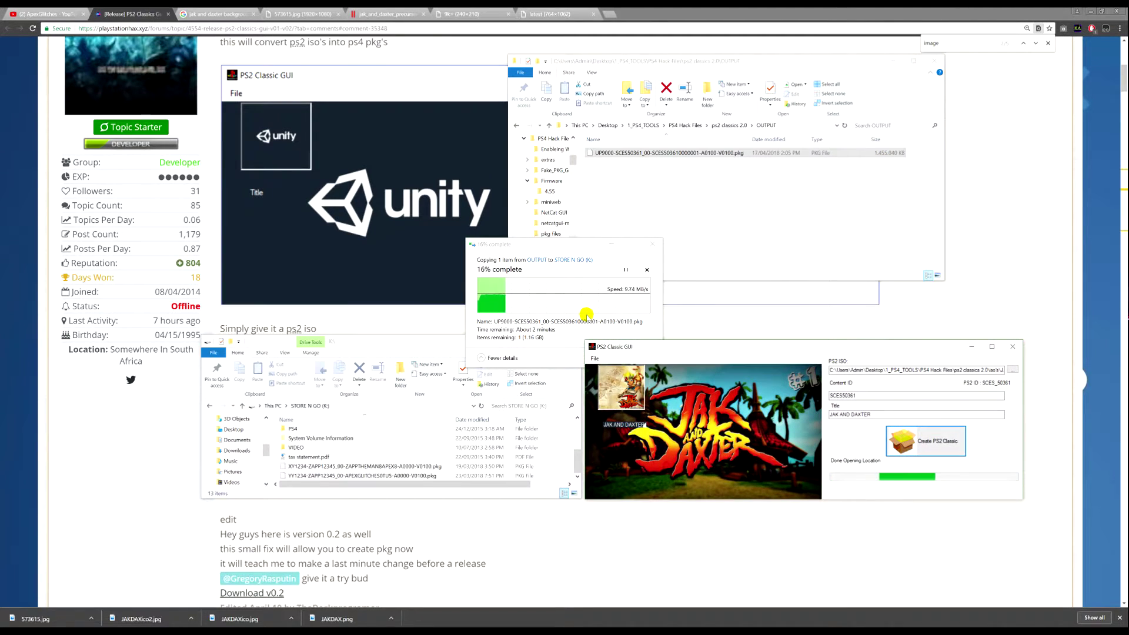
drag(553, 247, 399, 210)
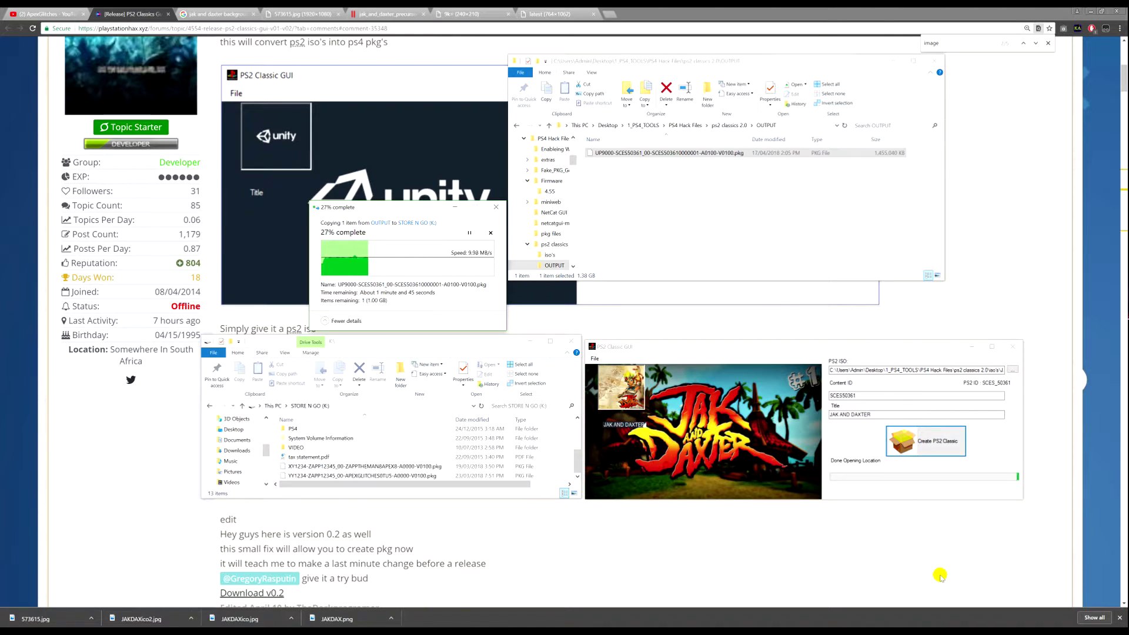
click(662, 512)
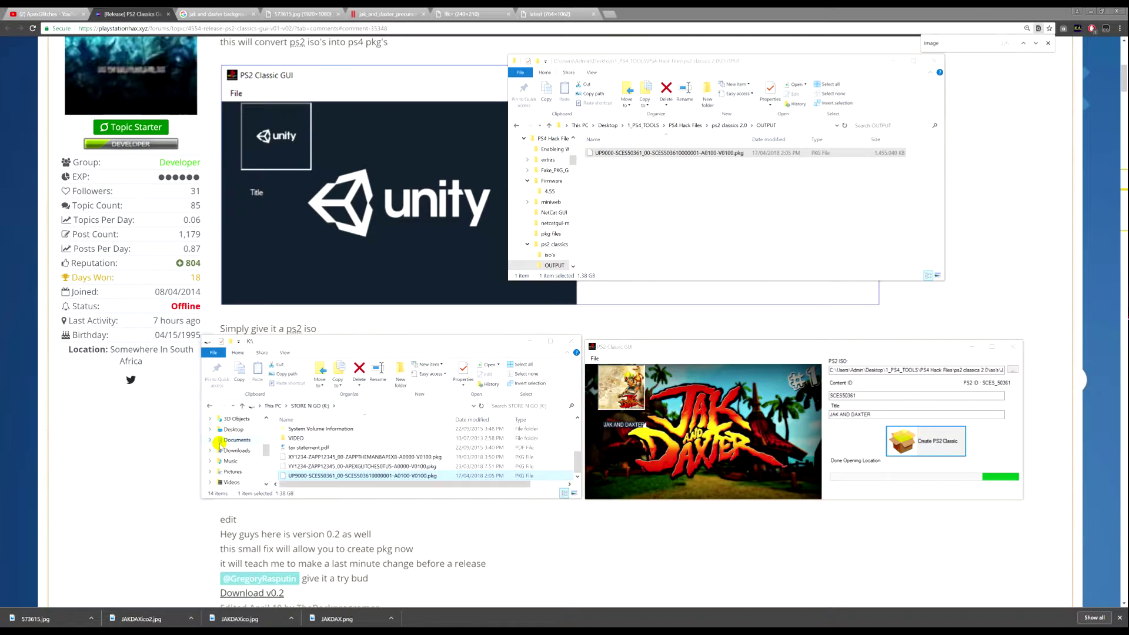
key(alt+F4)
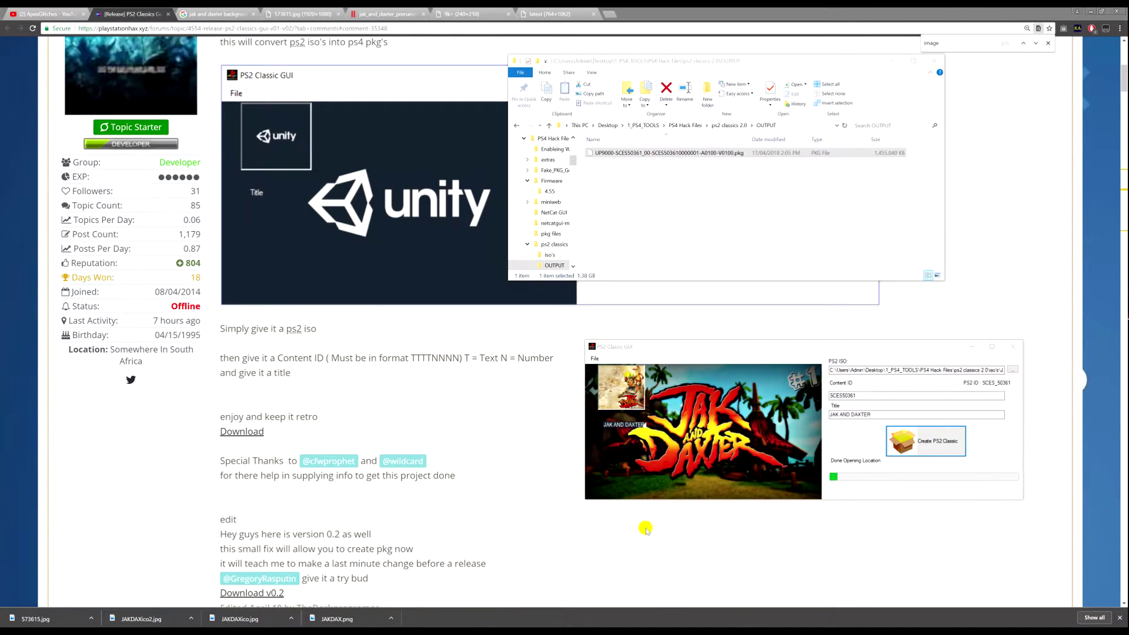
- Switch to ArcSoft ShowBiz, maximize the Capture Module and open the User's Guide on the PS4, moving to OK on its page message
key(alt+Tab)
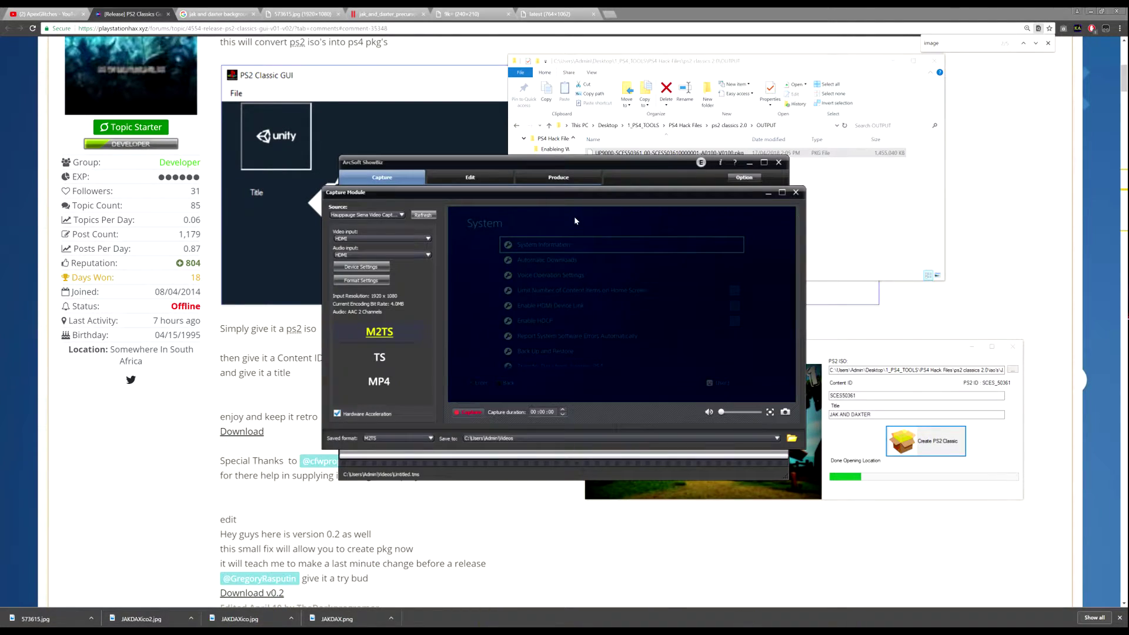
click(782, 193)
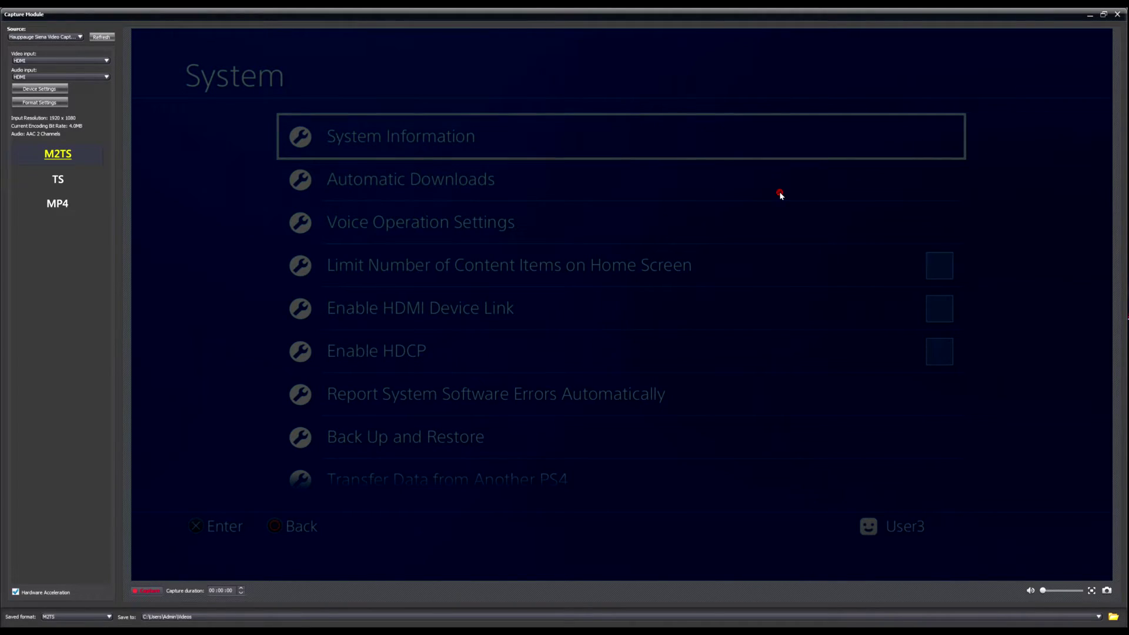
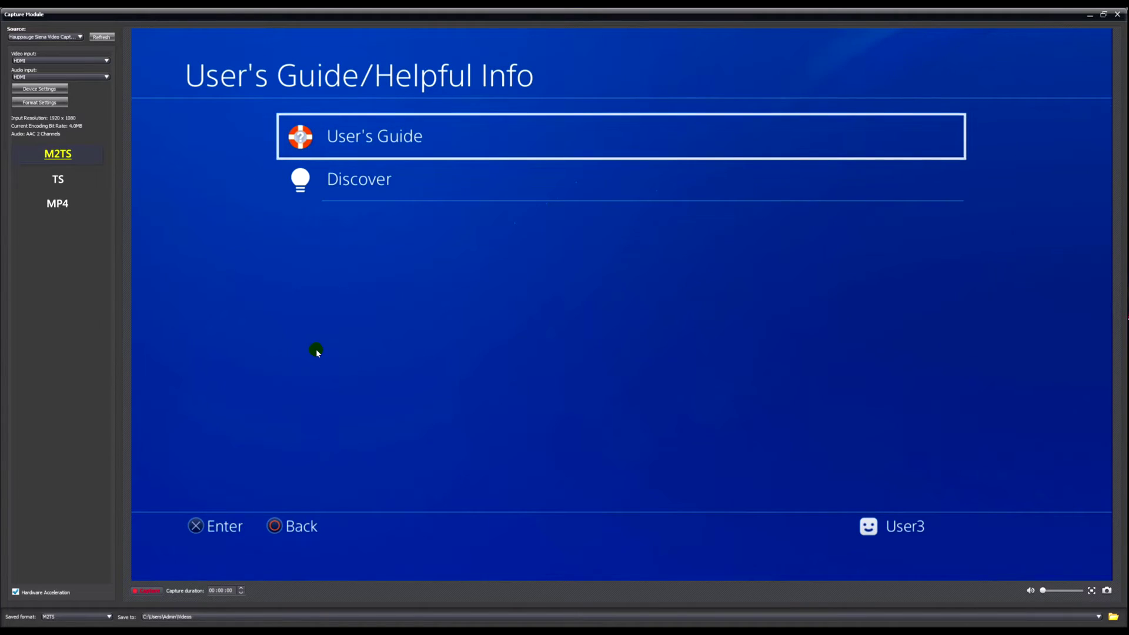
click(315, 349)
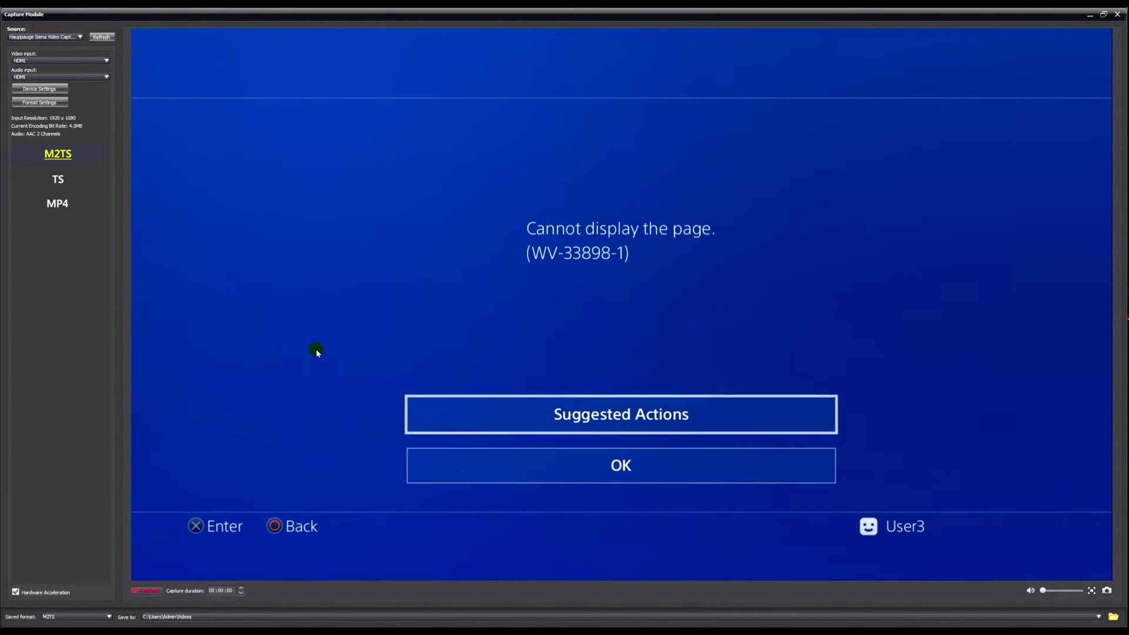
key(Down)
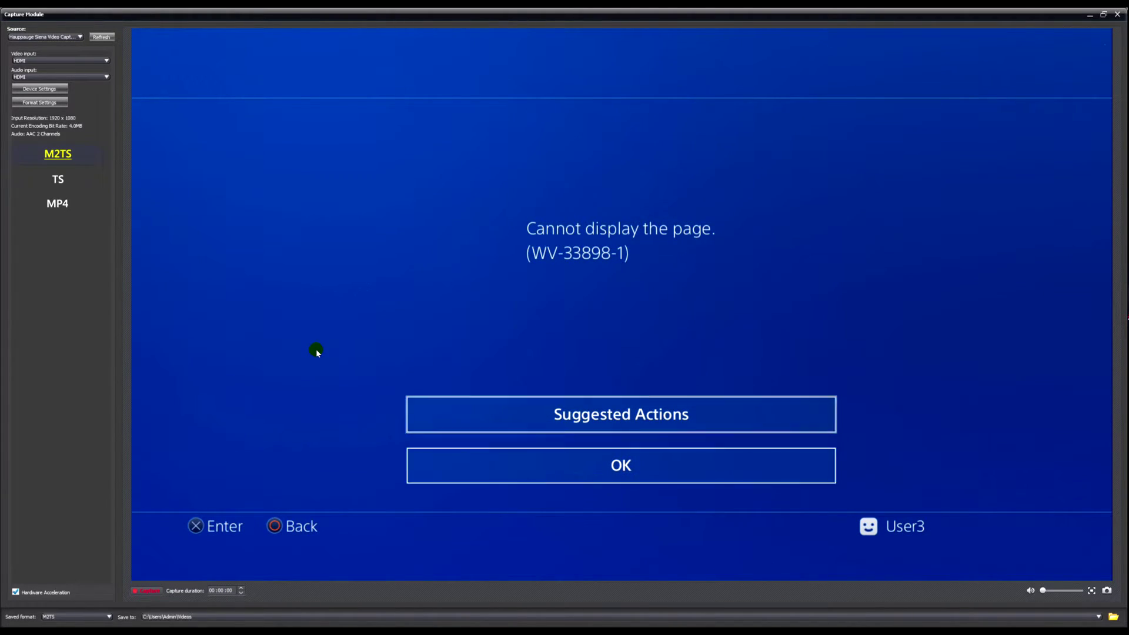
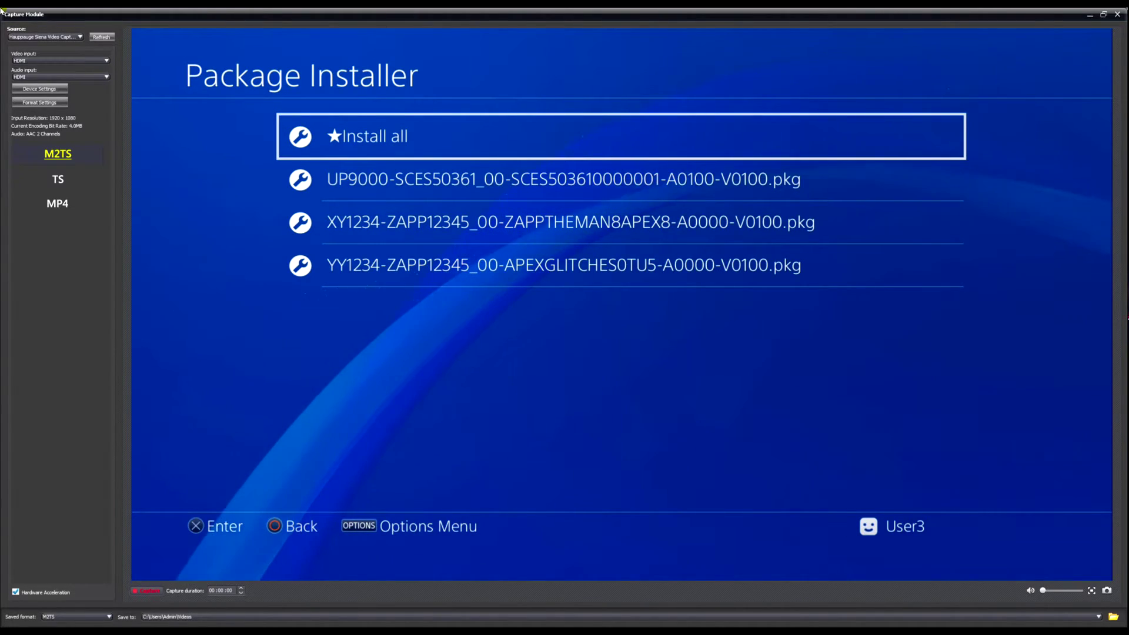
key(Down)
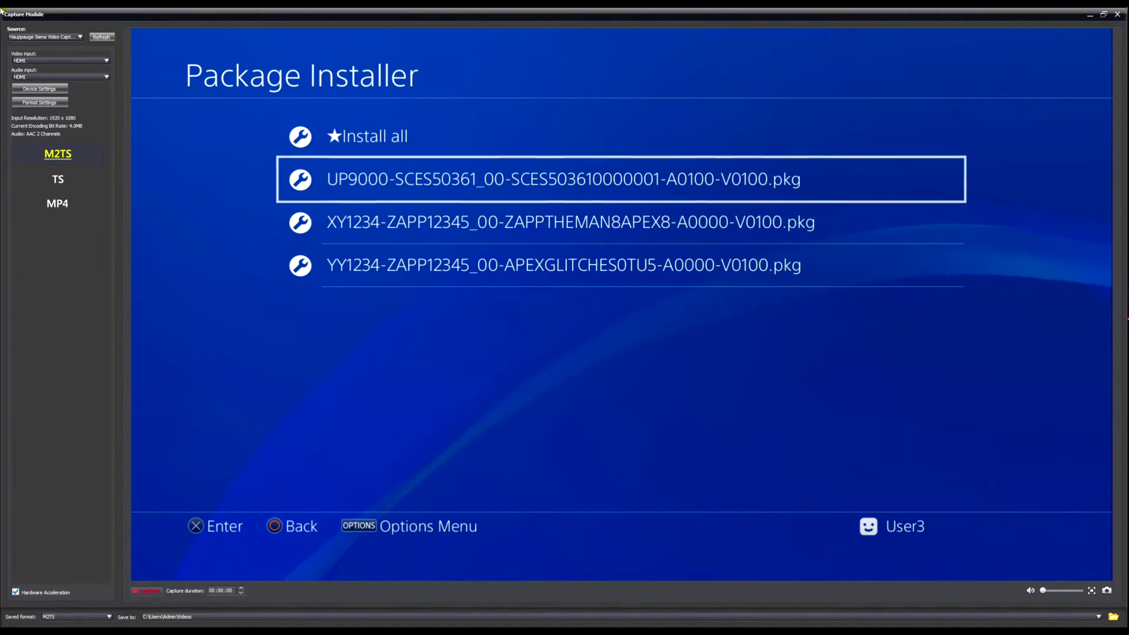
key(Return)
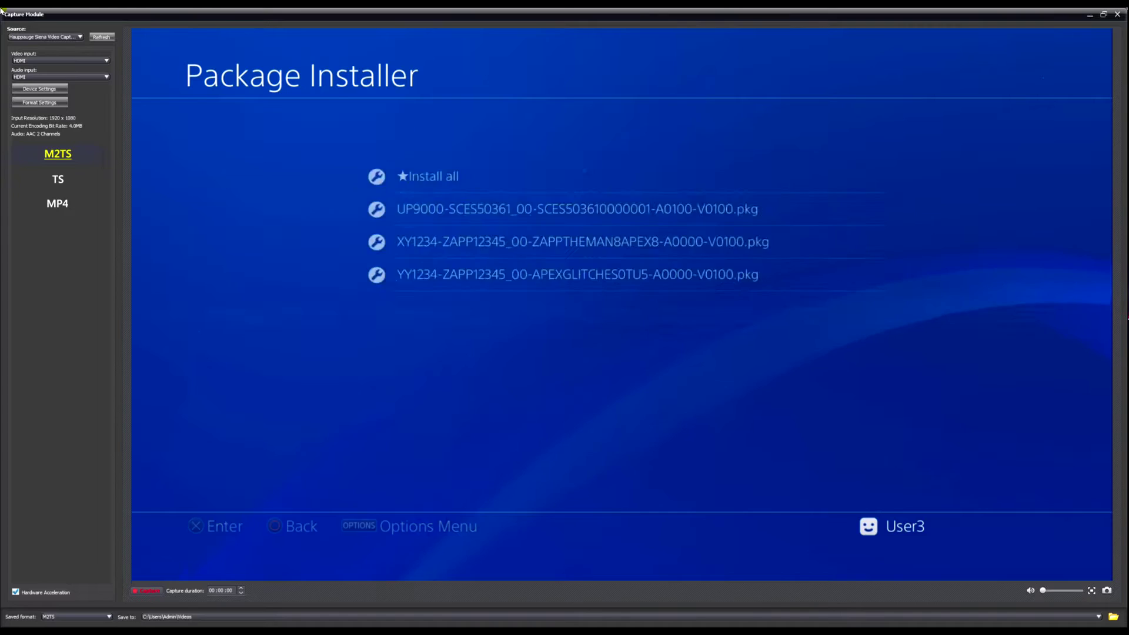